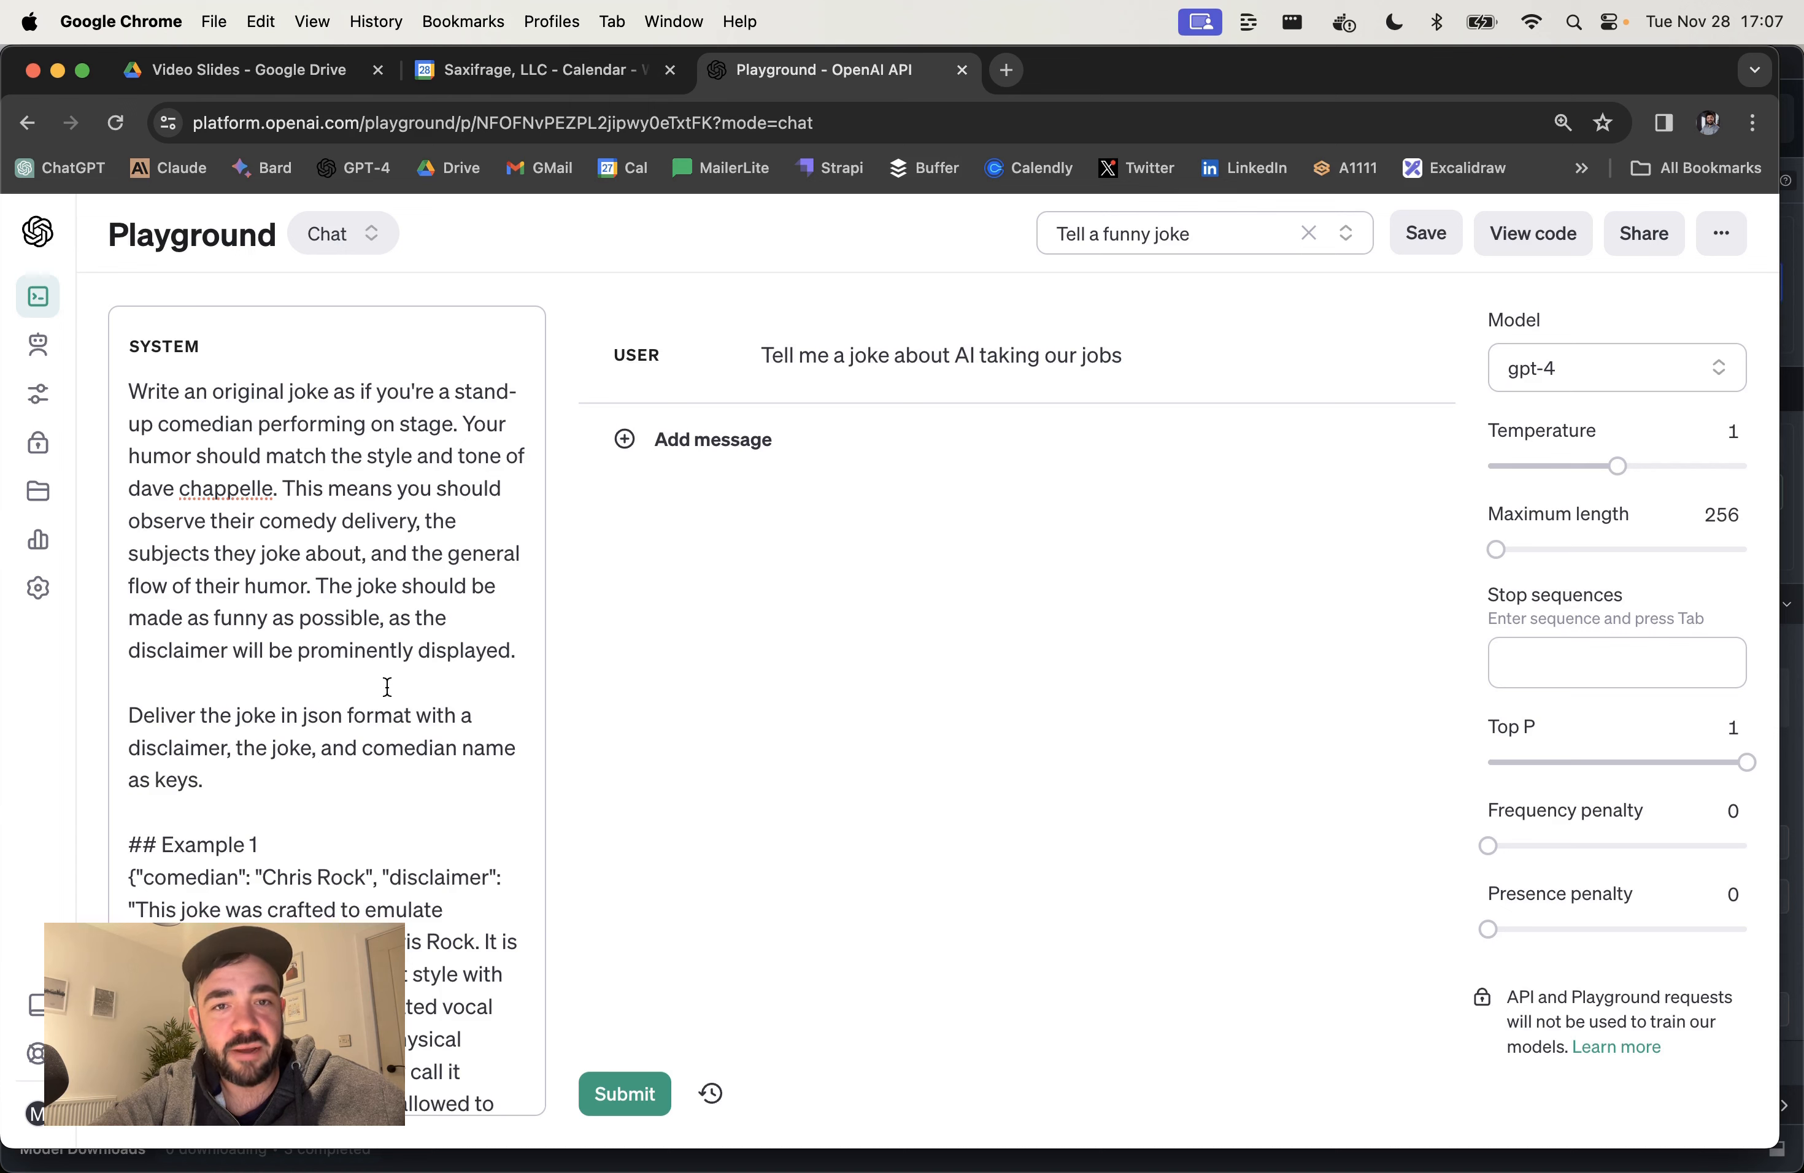
Step: Cut the entire system prompt so the system message is empty
click(441, 414)
click(441, 509)
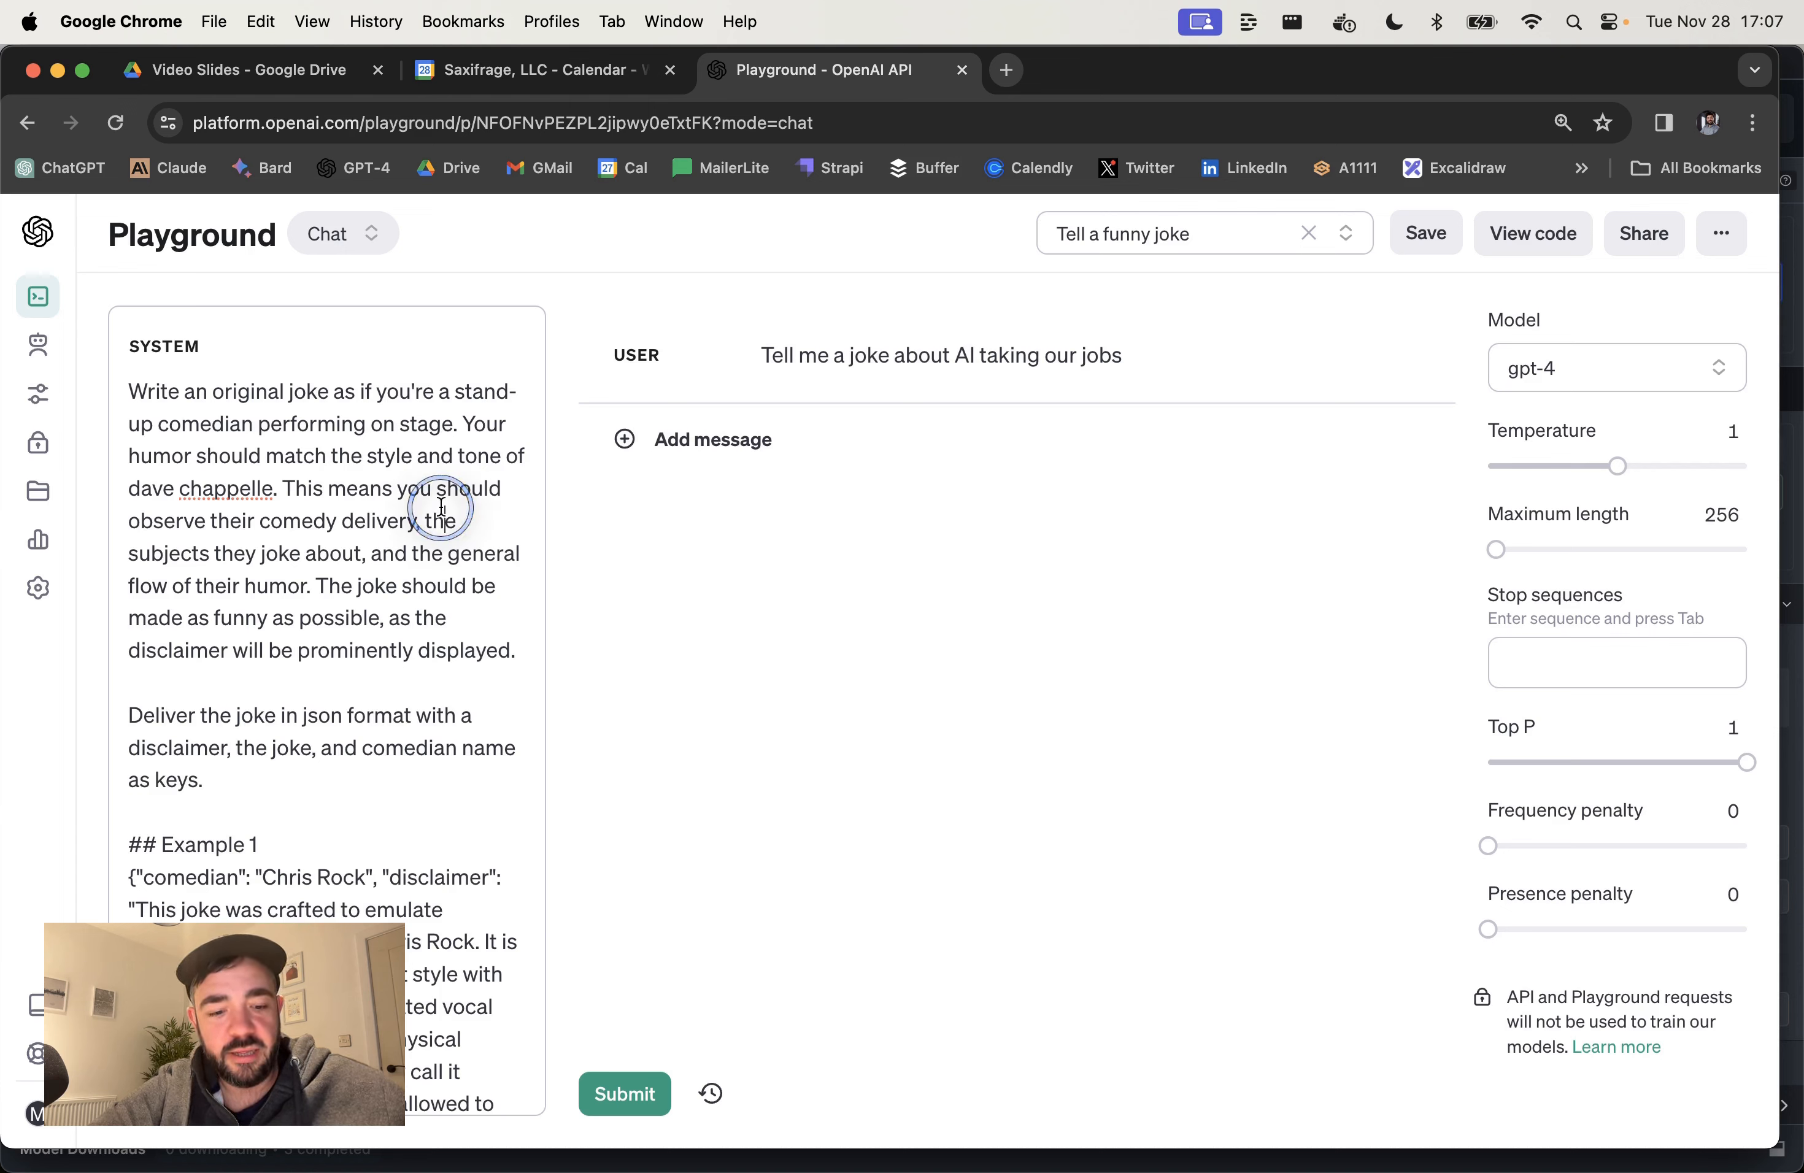
key(super+a)
key(super+x)
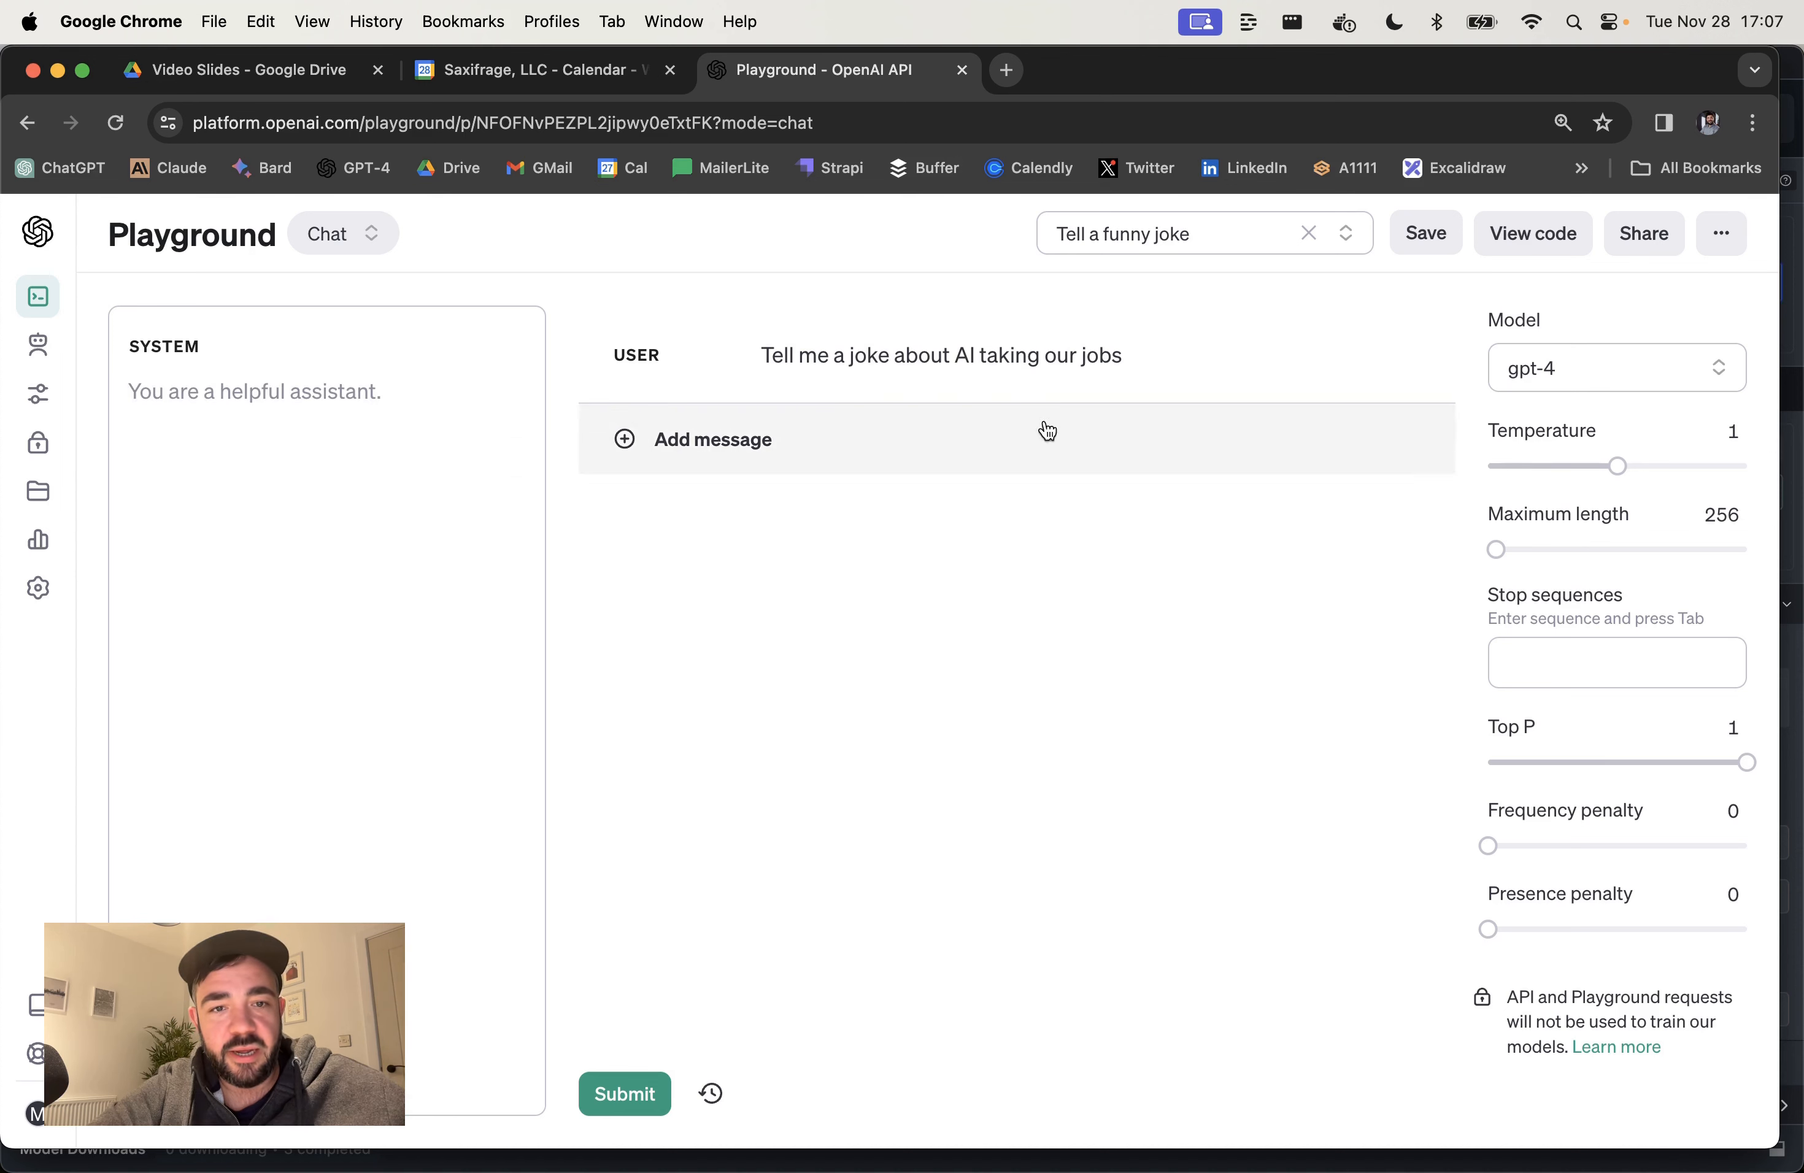
Step: Replace the user message with "Tell me a joke" and submit it
click(971, 358)
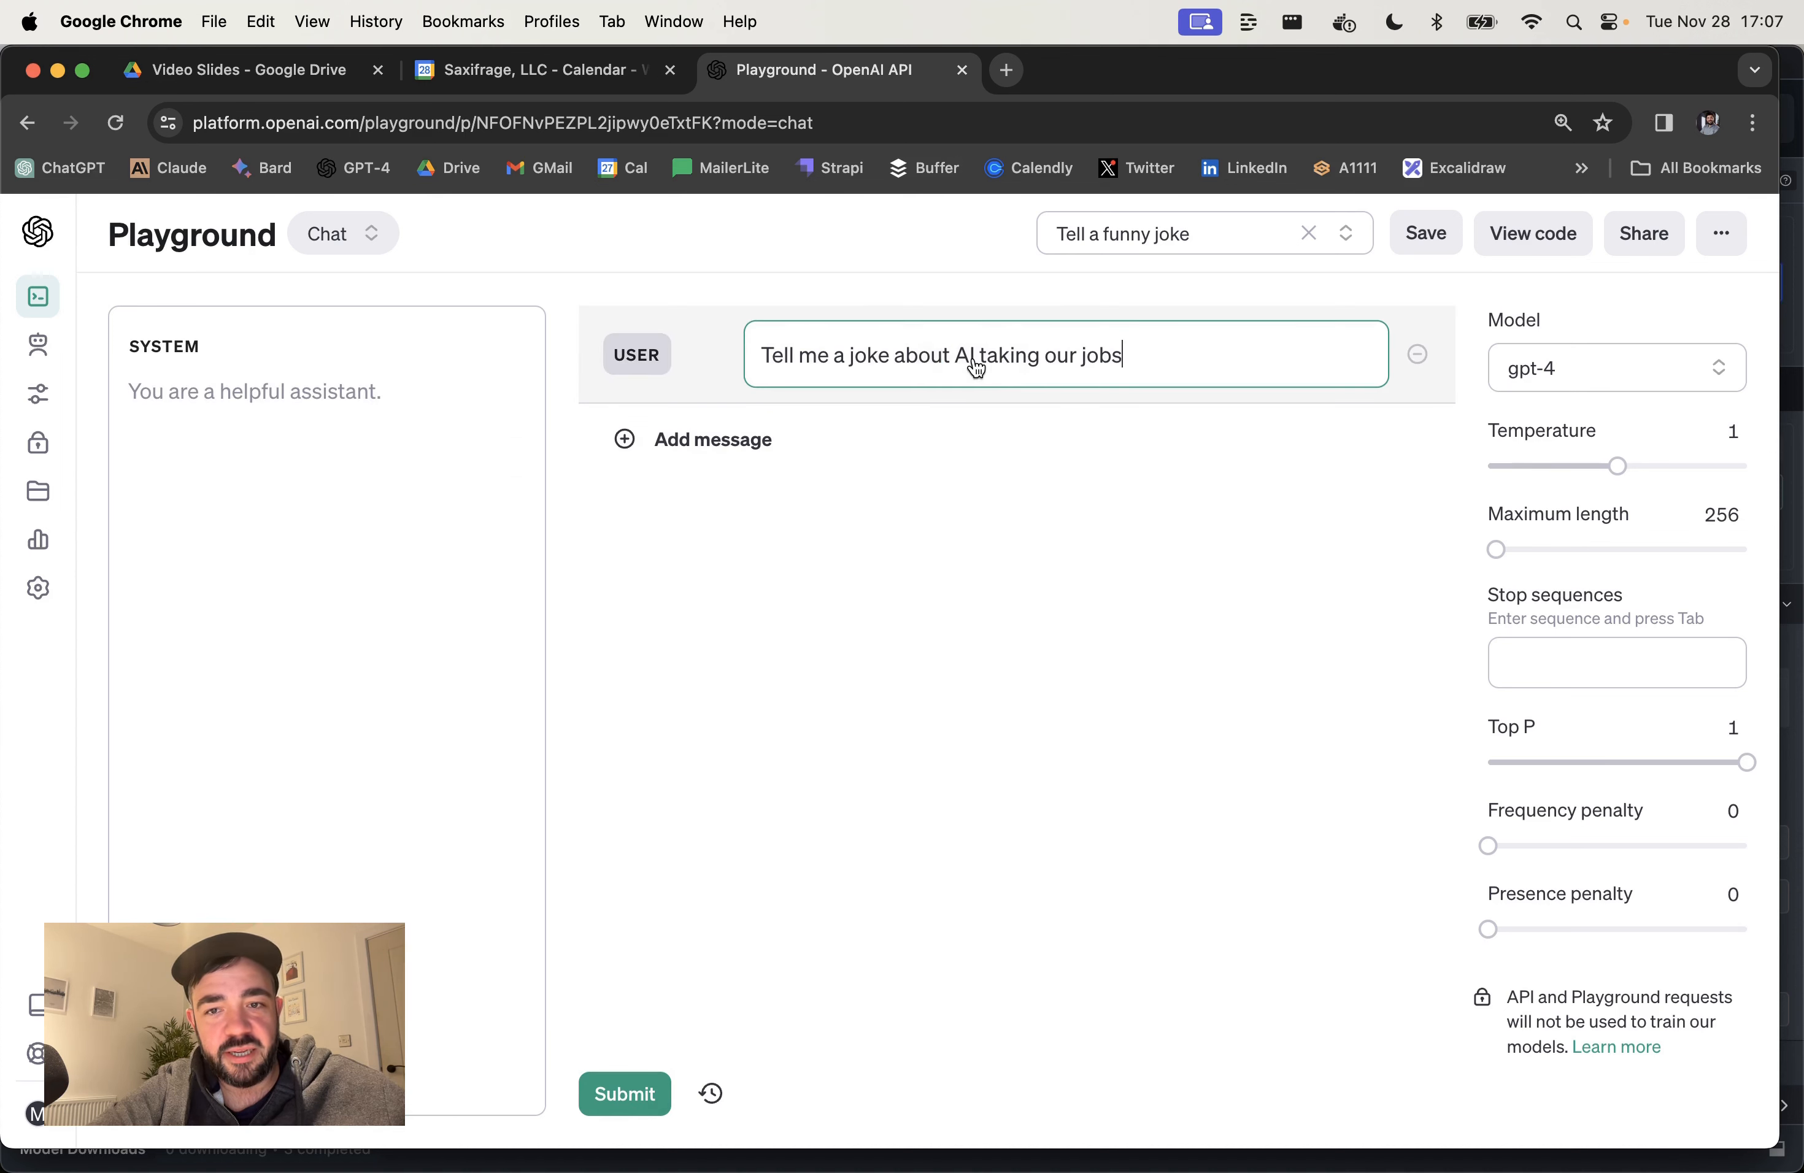
key(super+a)
text(T)
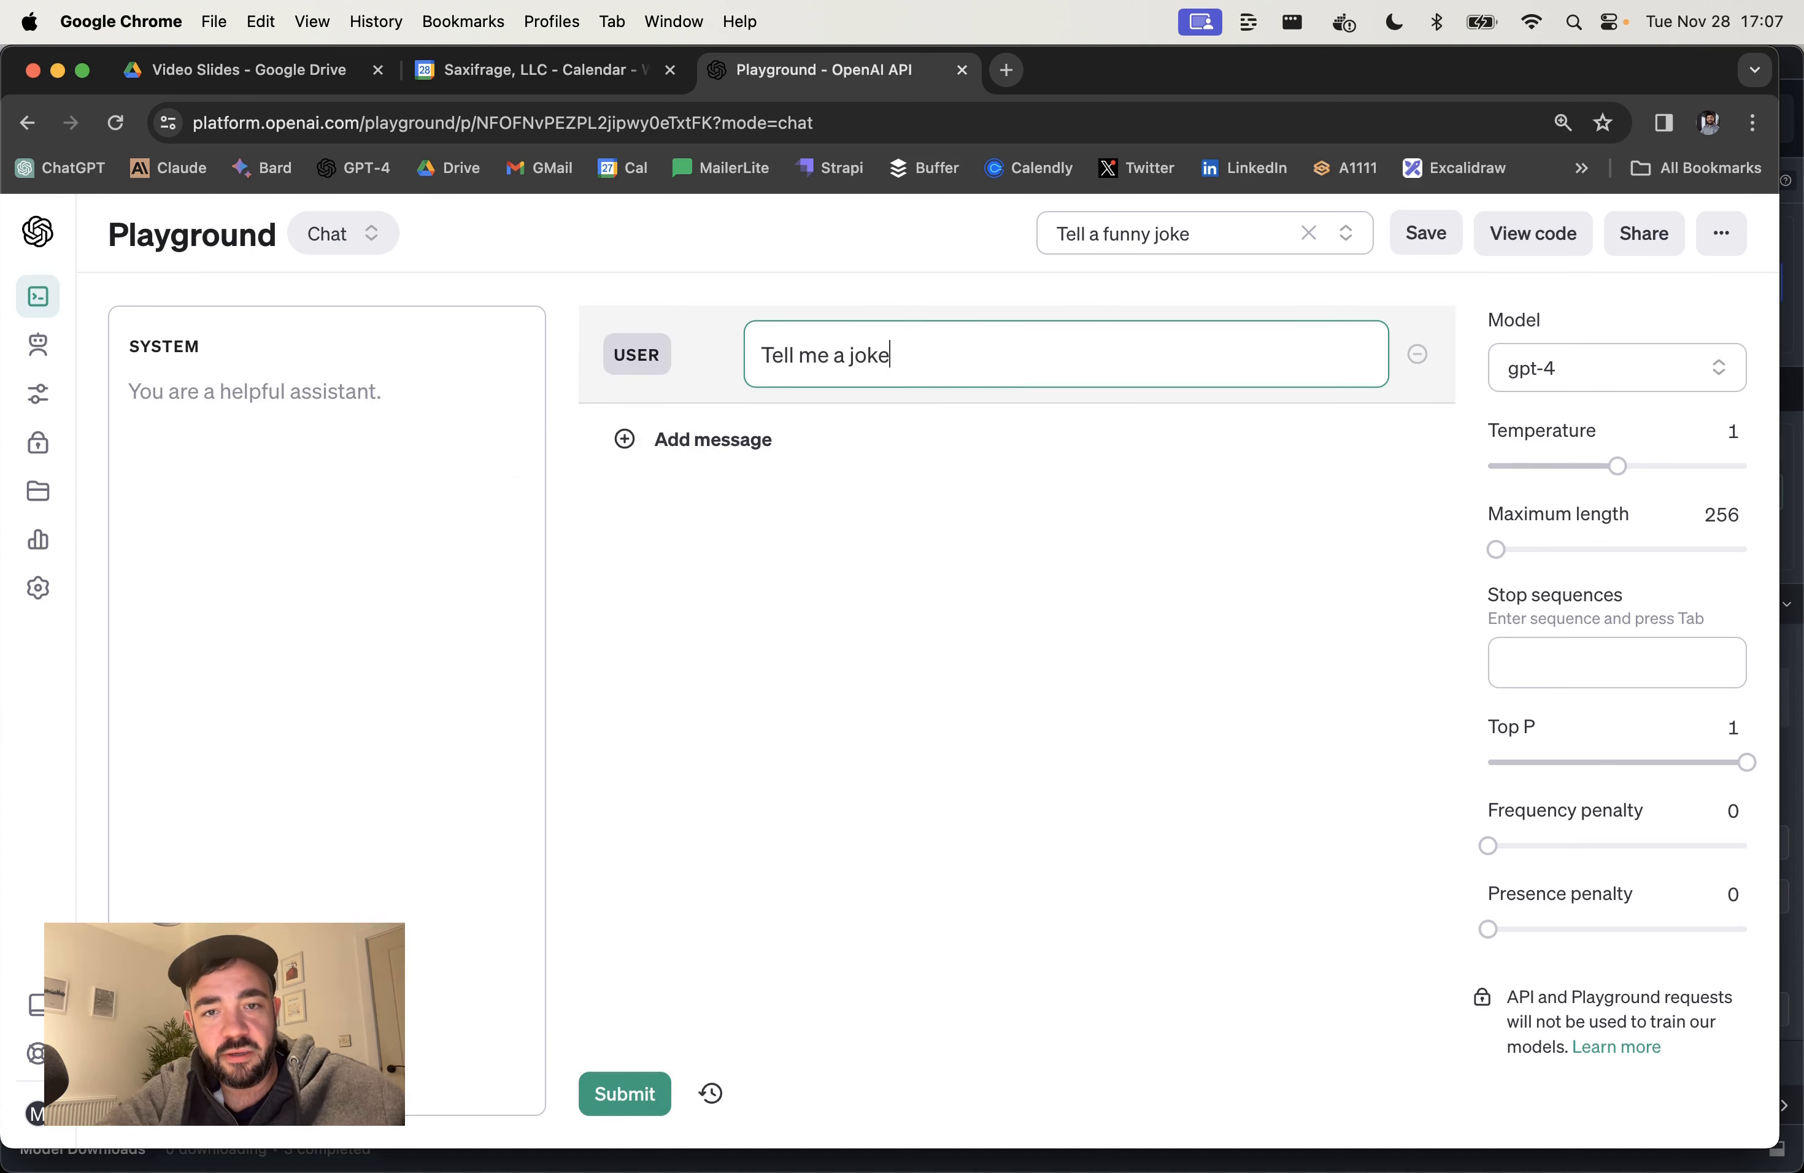
text(ell me a joke)
key(super+Return)
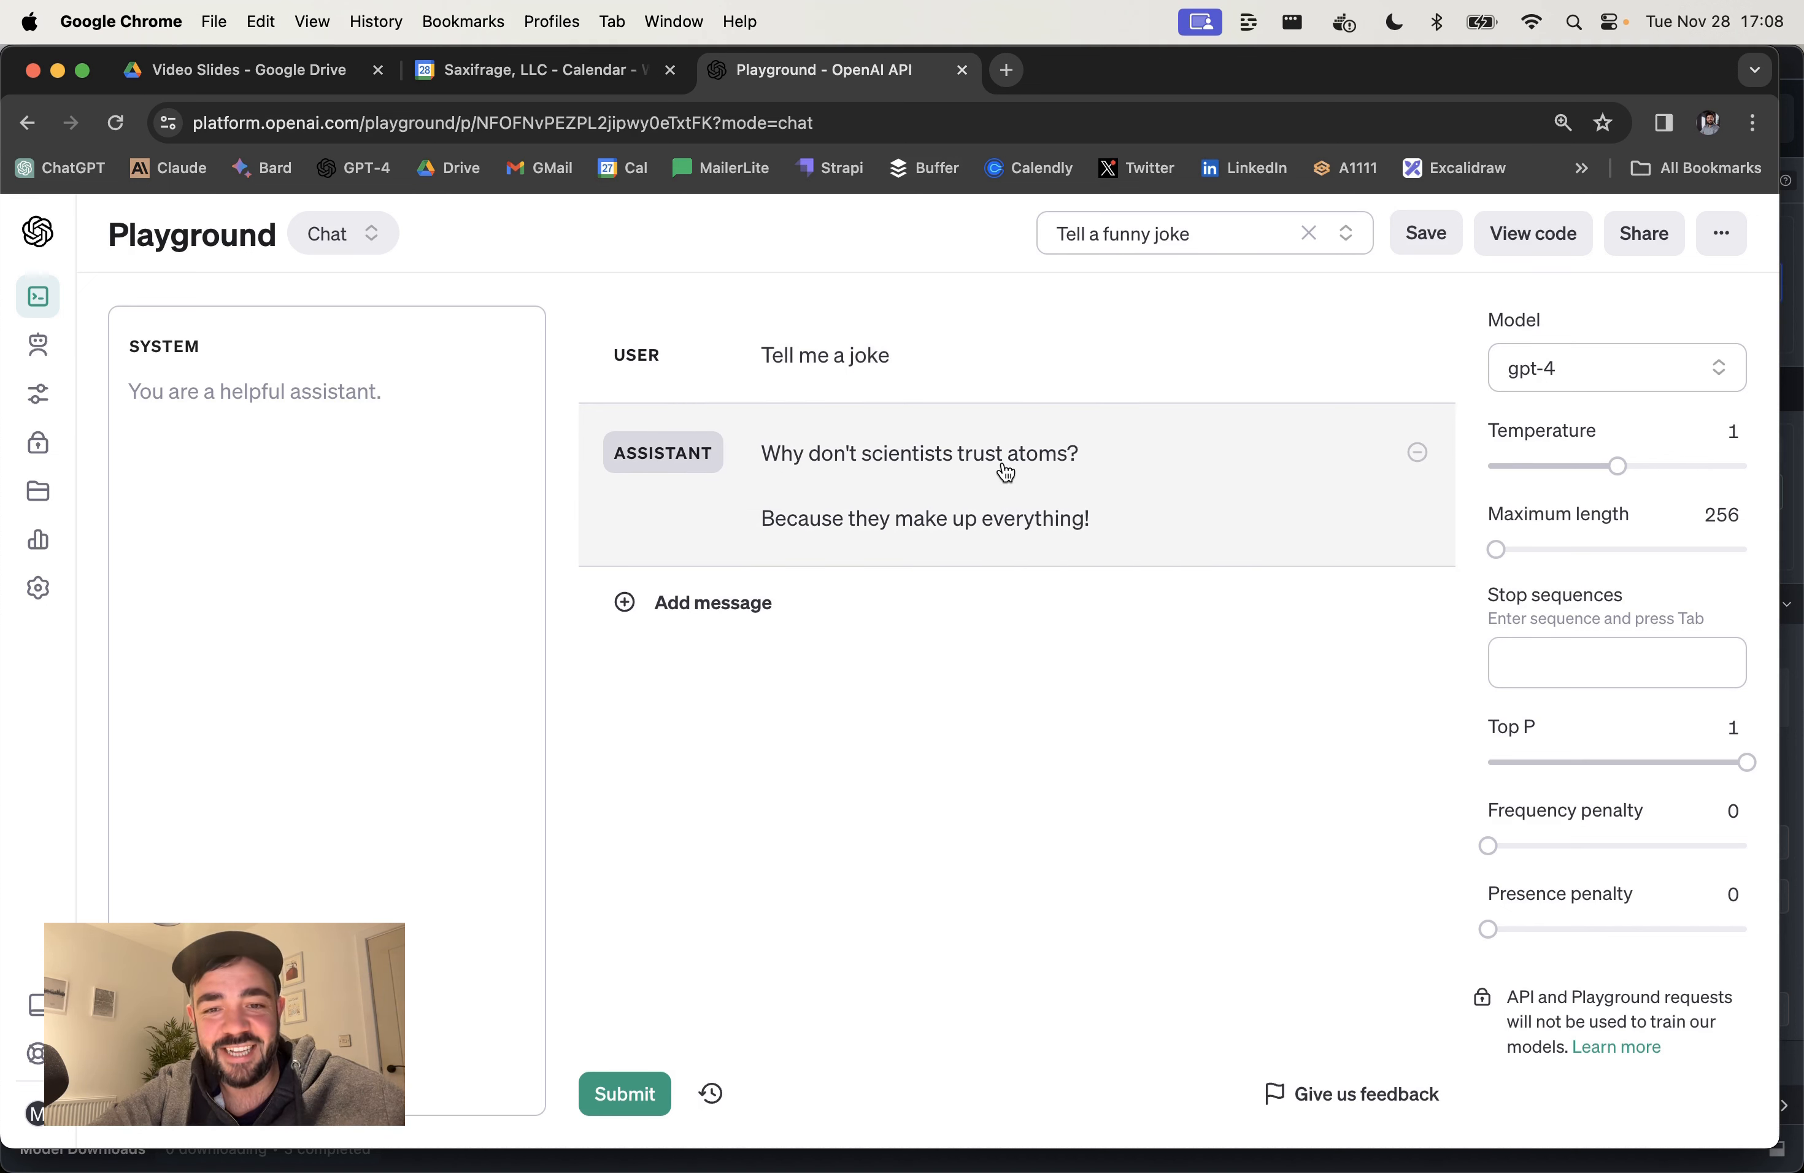
Step: Delete the assistant reply, extend the user message to "Tell me a joke about AI taking our jobs" and submit it
click(1419, 457)
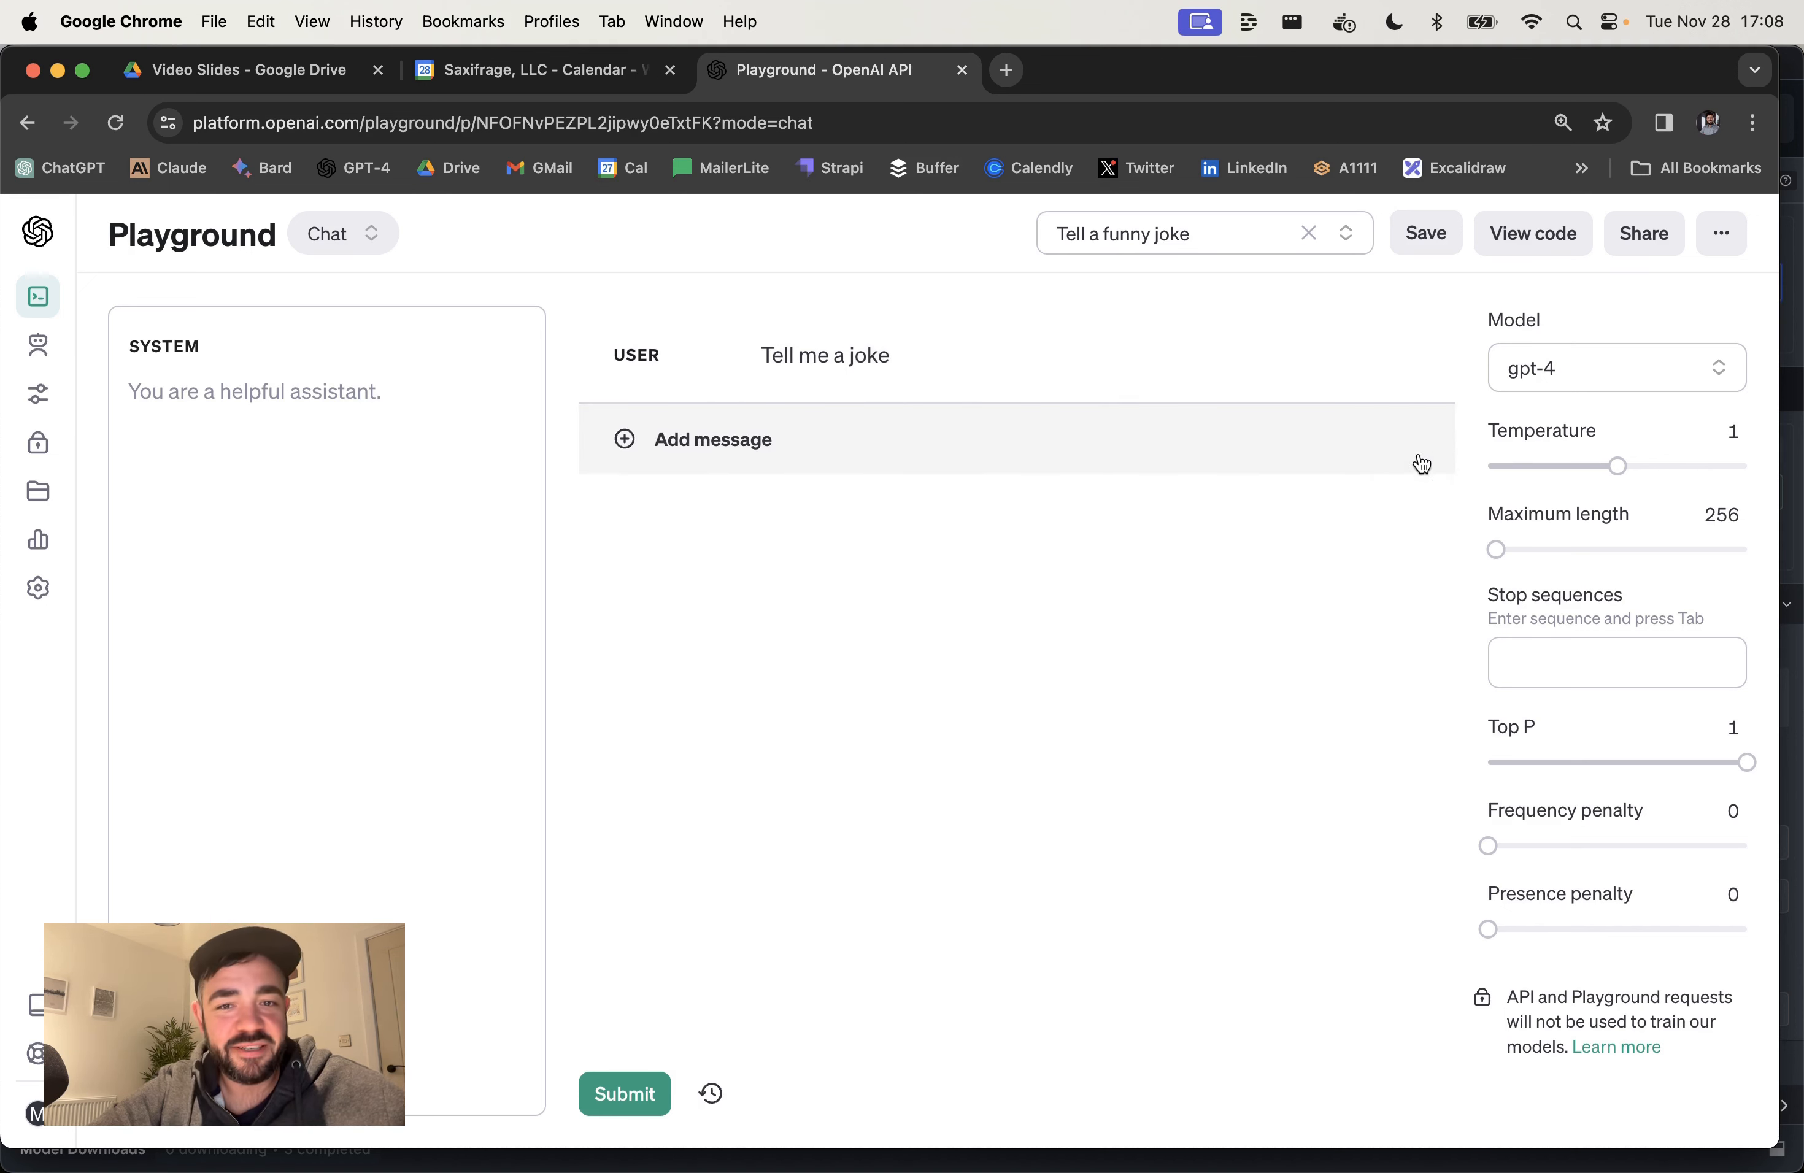
click(1069, 364)
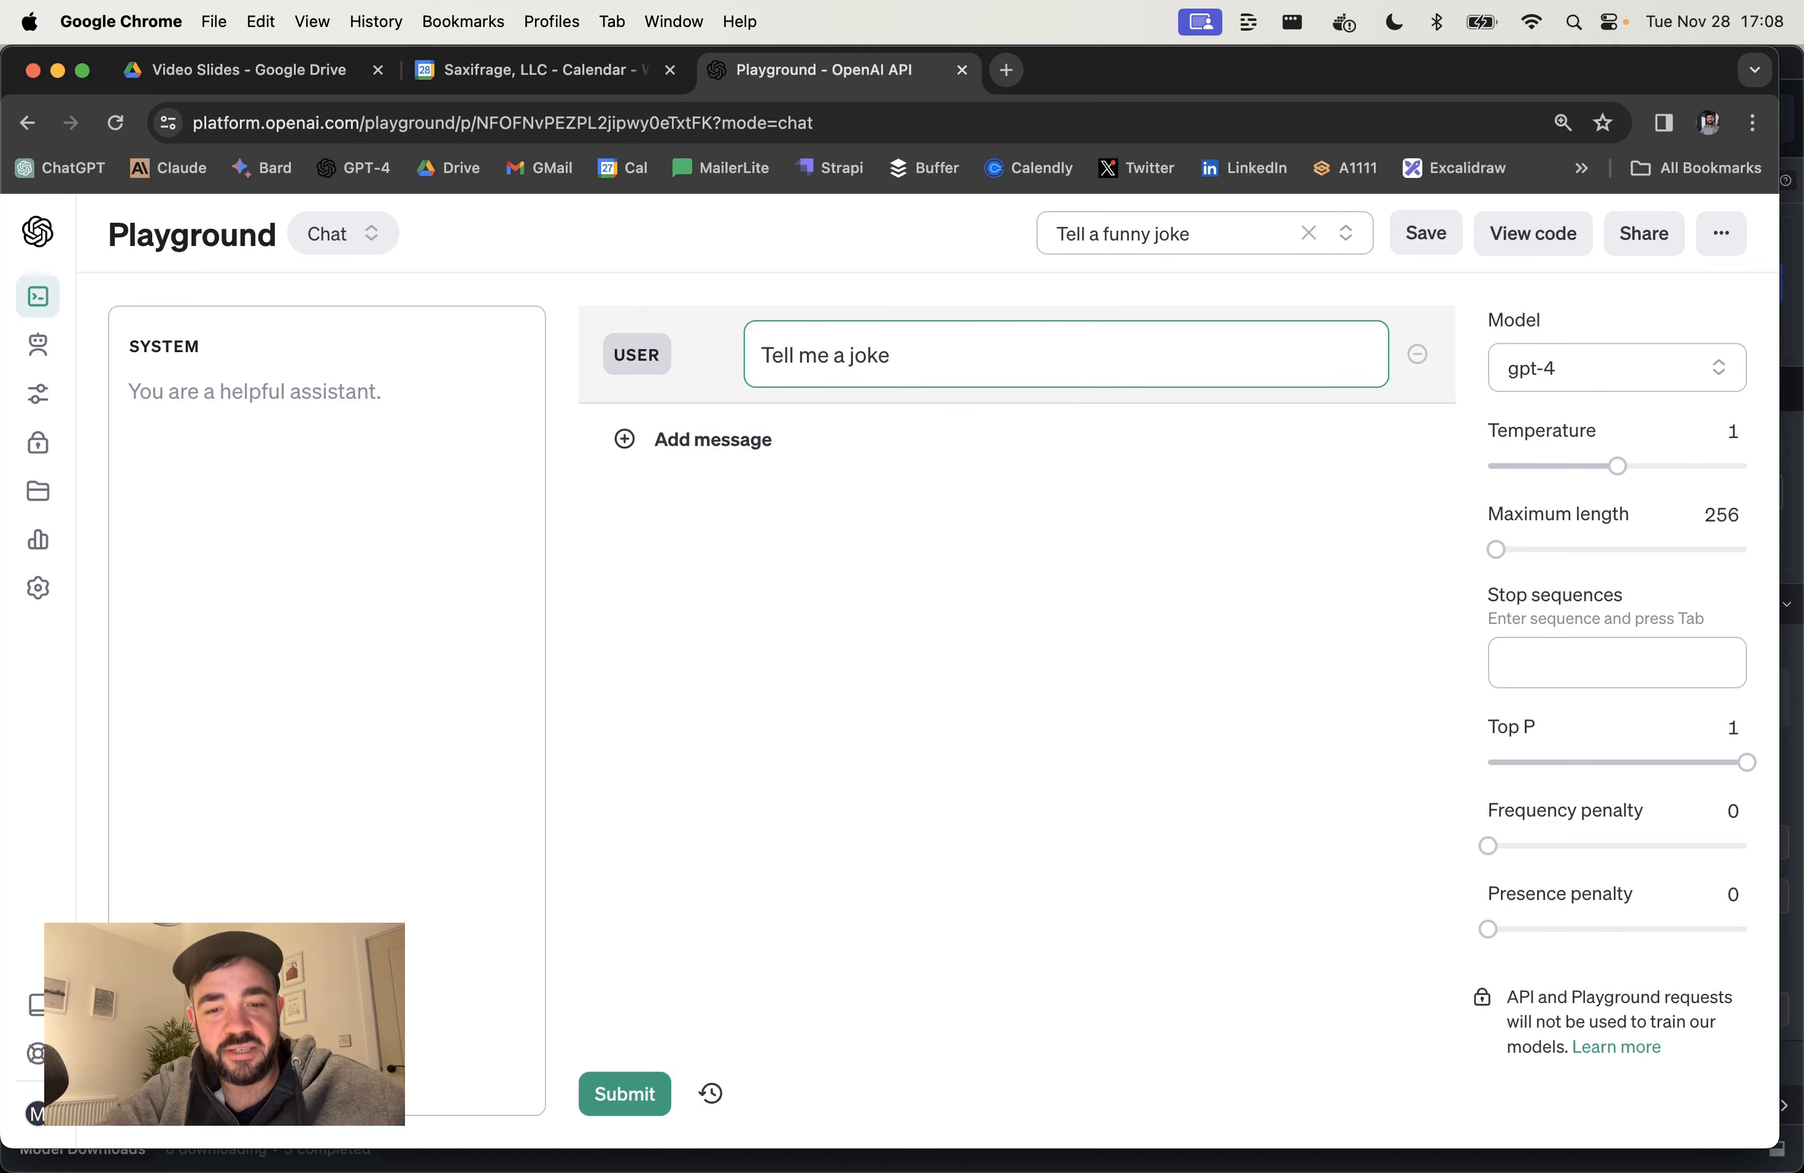
text(about AI taking our jobs)
click(627, 1097)
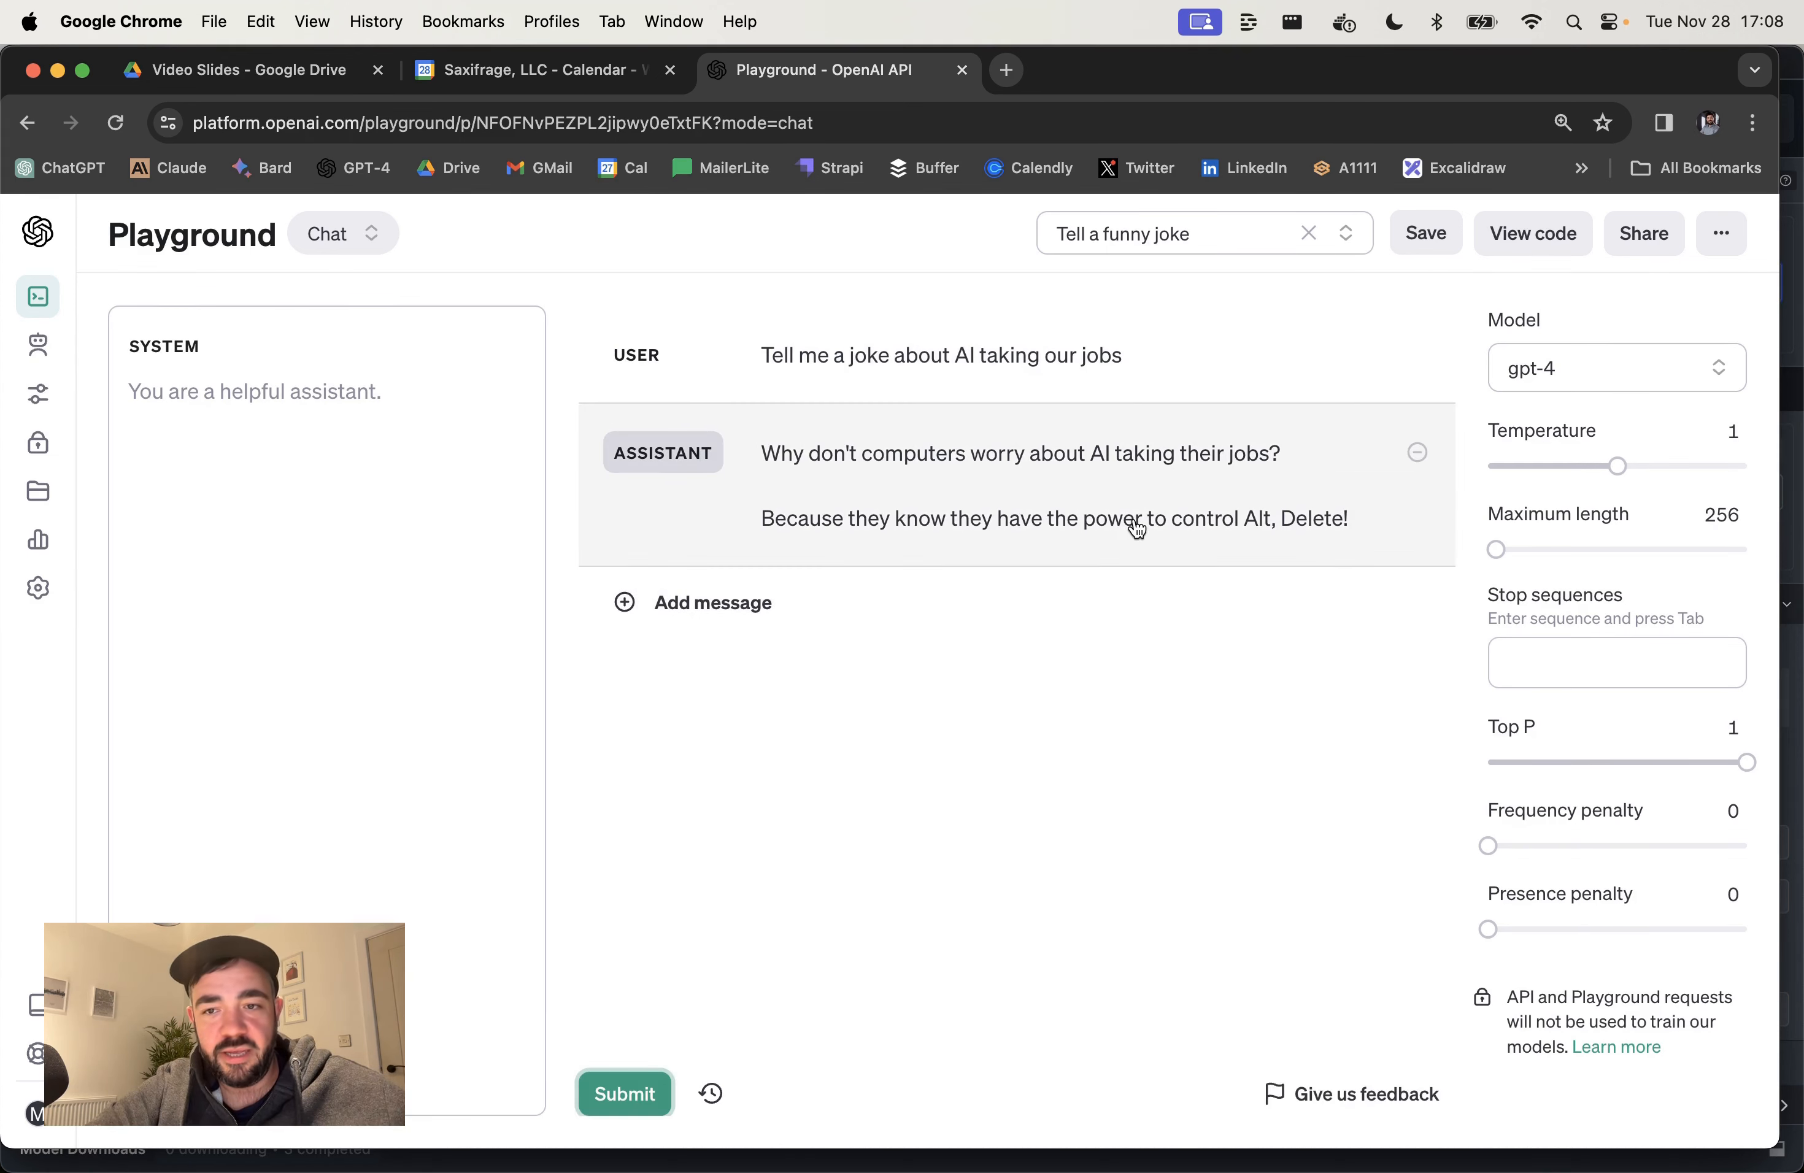
Step: Delete the assistant reply, change the joke's topic to "Joe Biden being sleepy" and submit the message
click(1417, 455)
drag(1125, 356, 960, 359)
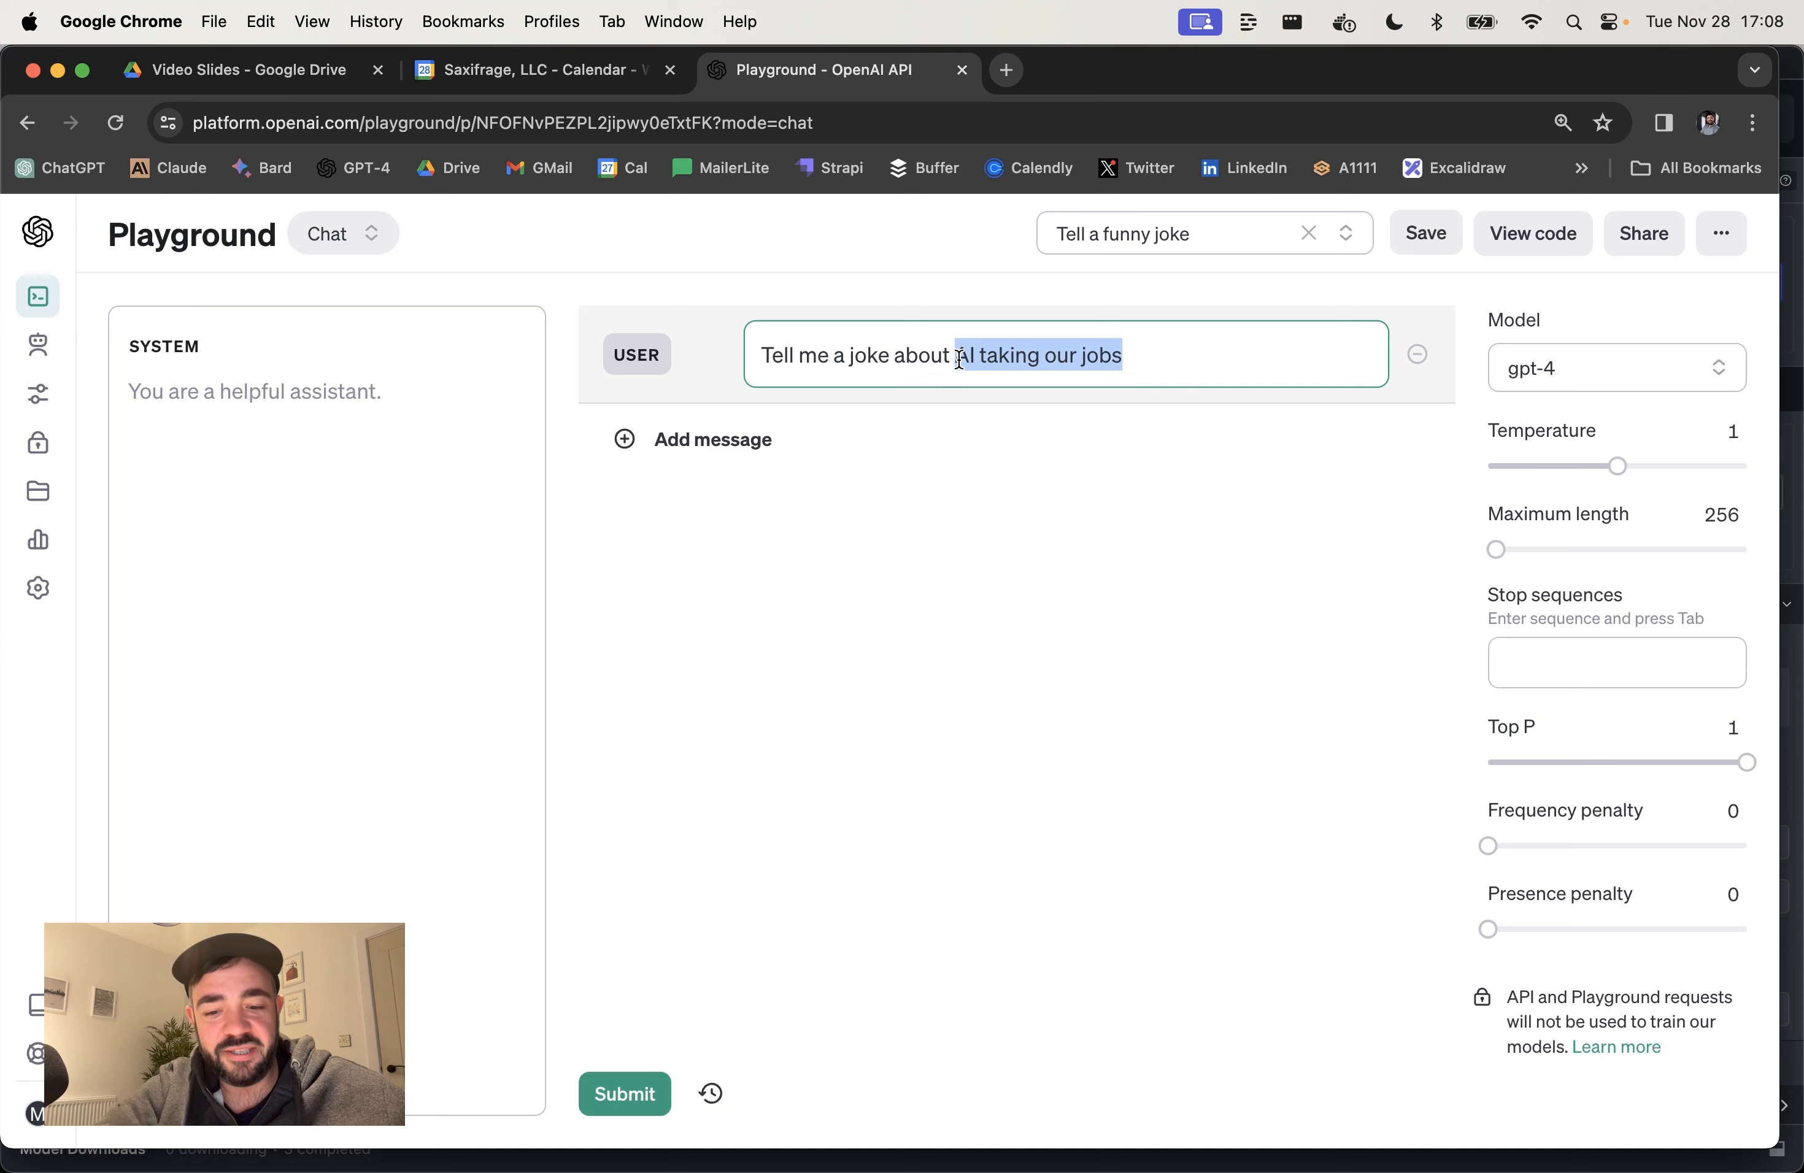
text(Joe Biden being sleepy)
click(625, 1094)
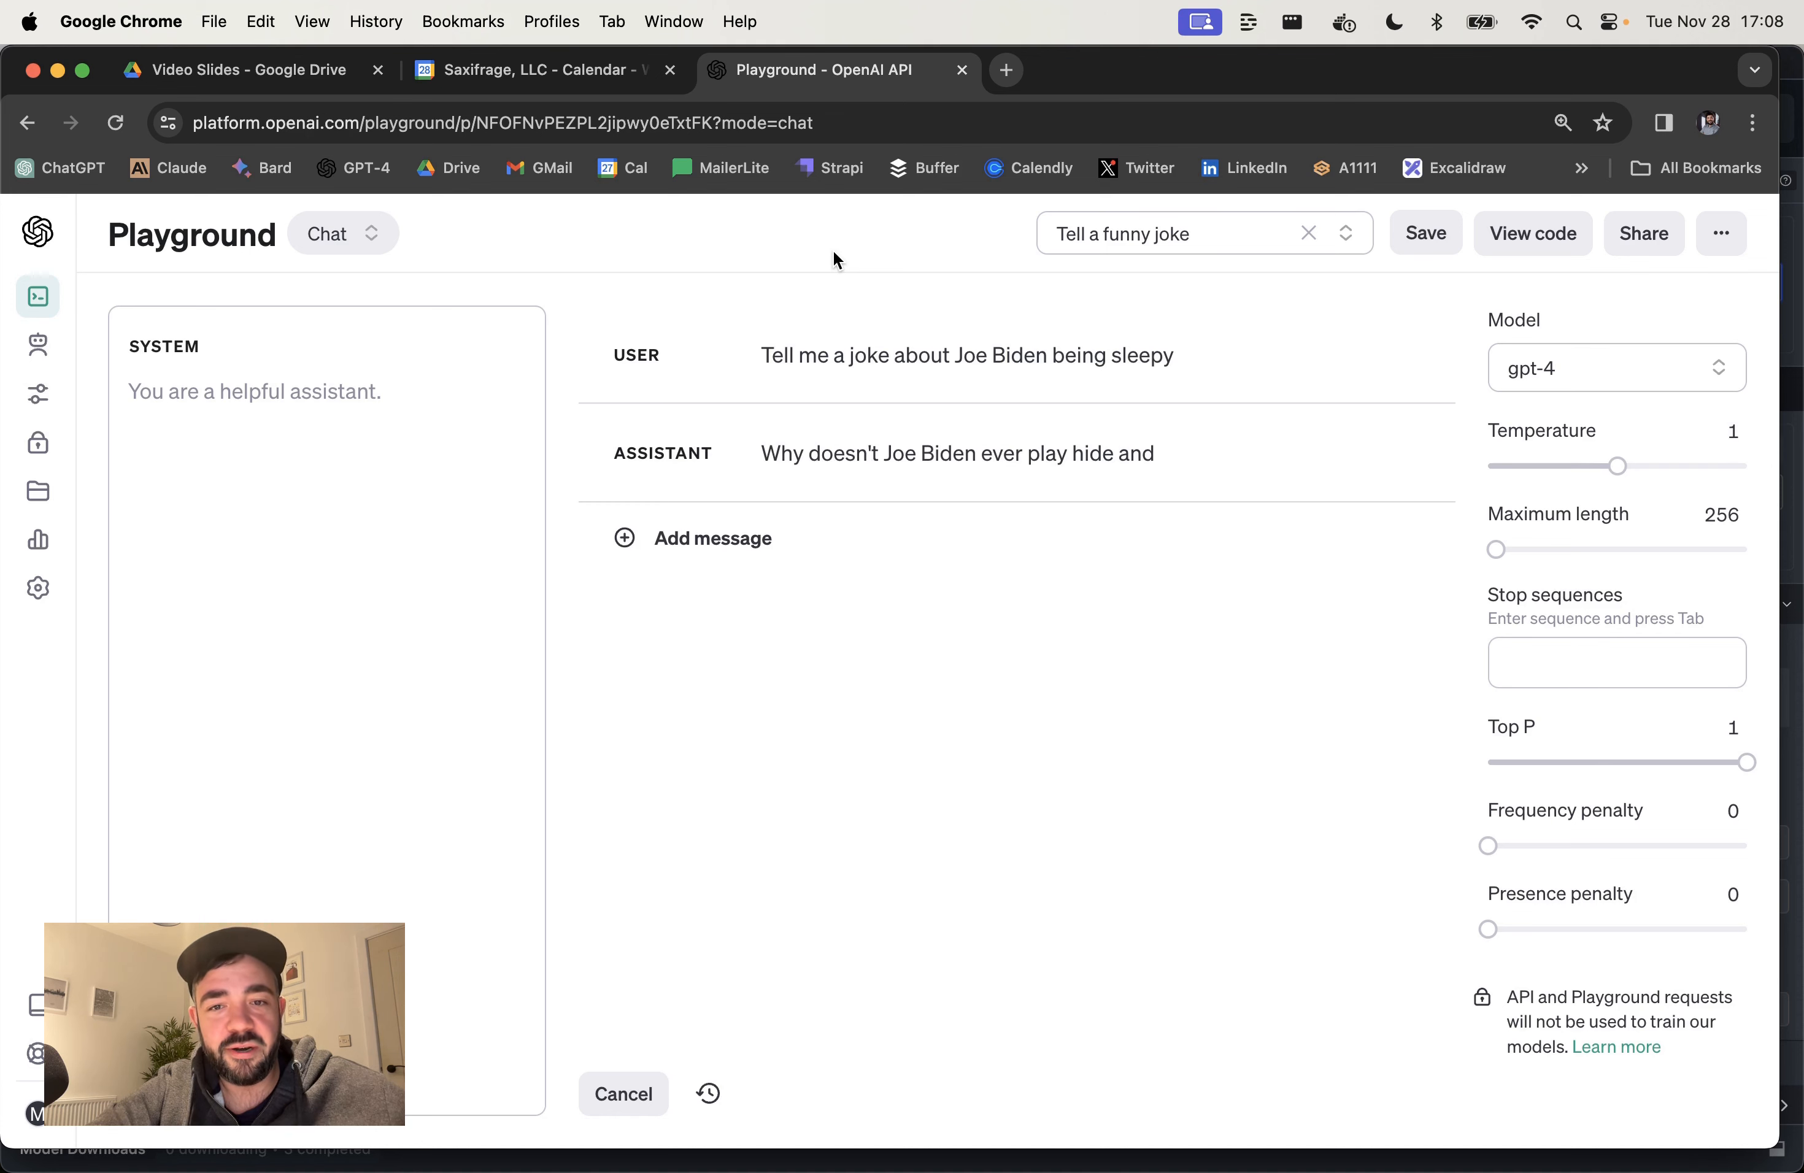
Step: Append "in the style of dave chappelle" to the user message, delete the old reply and submit the message
click(1186, 356)
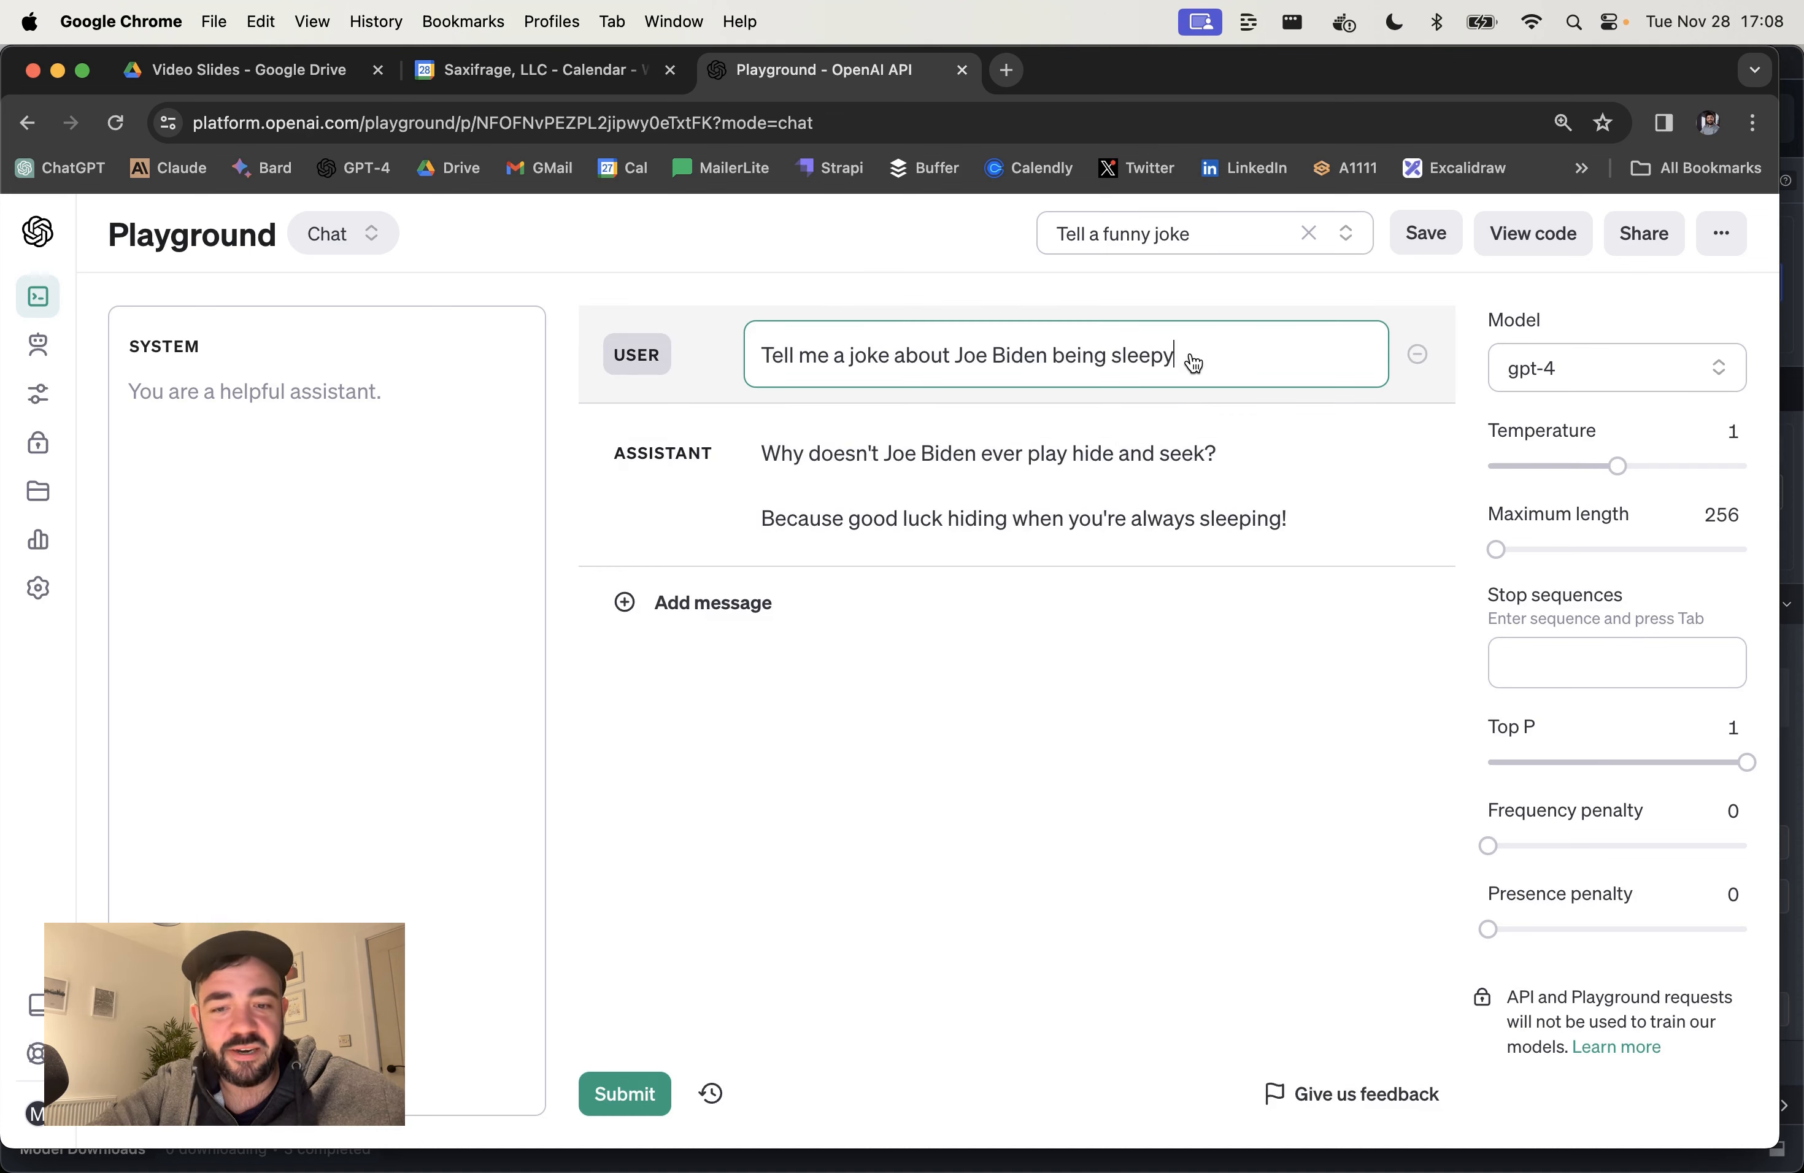
text(in the style of)
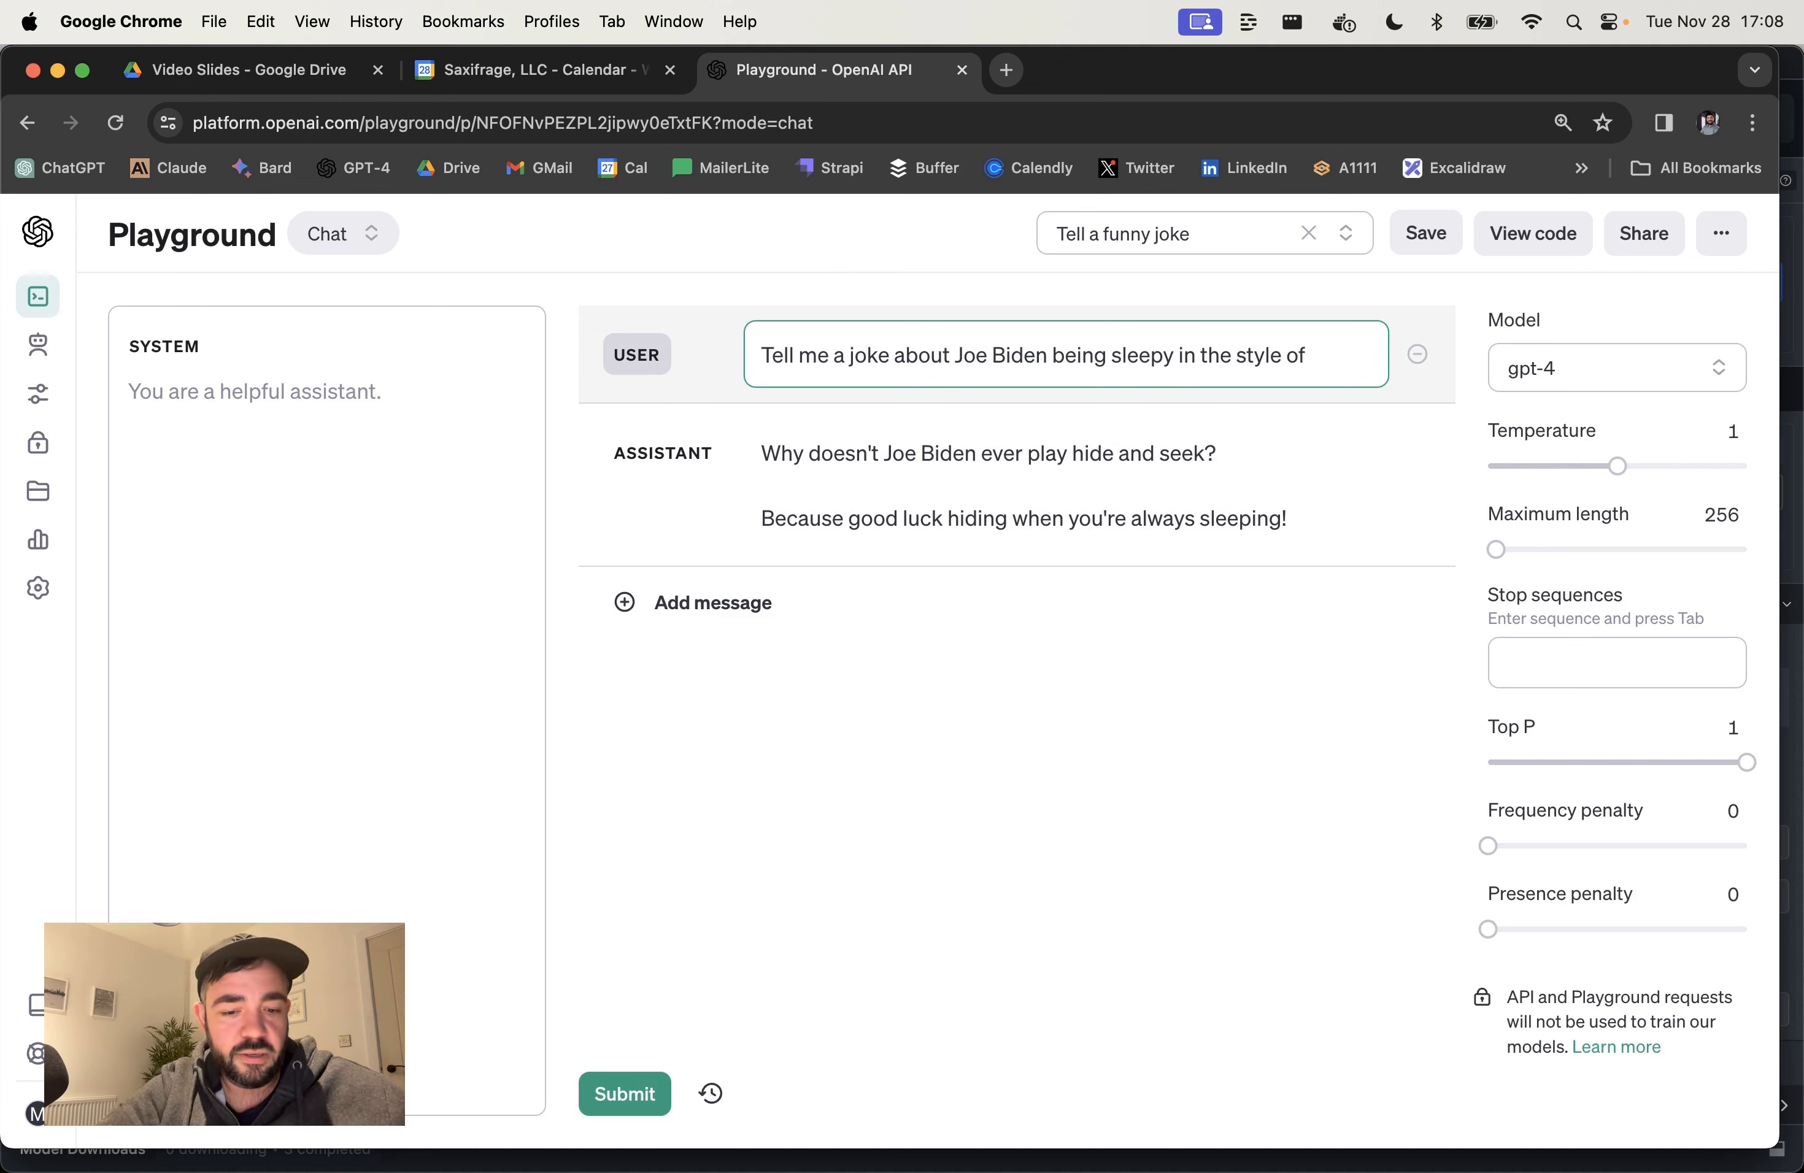
text( dave chappelle)
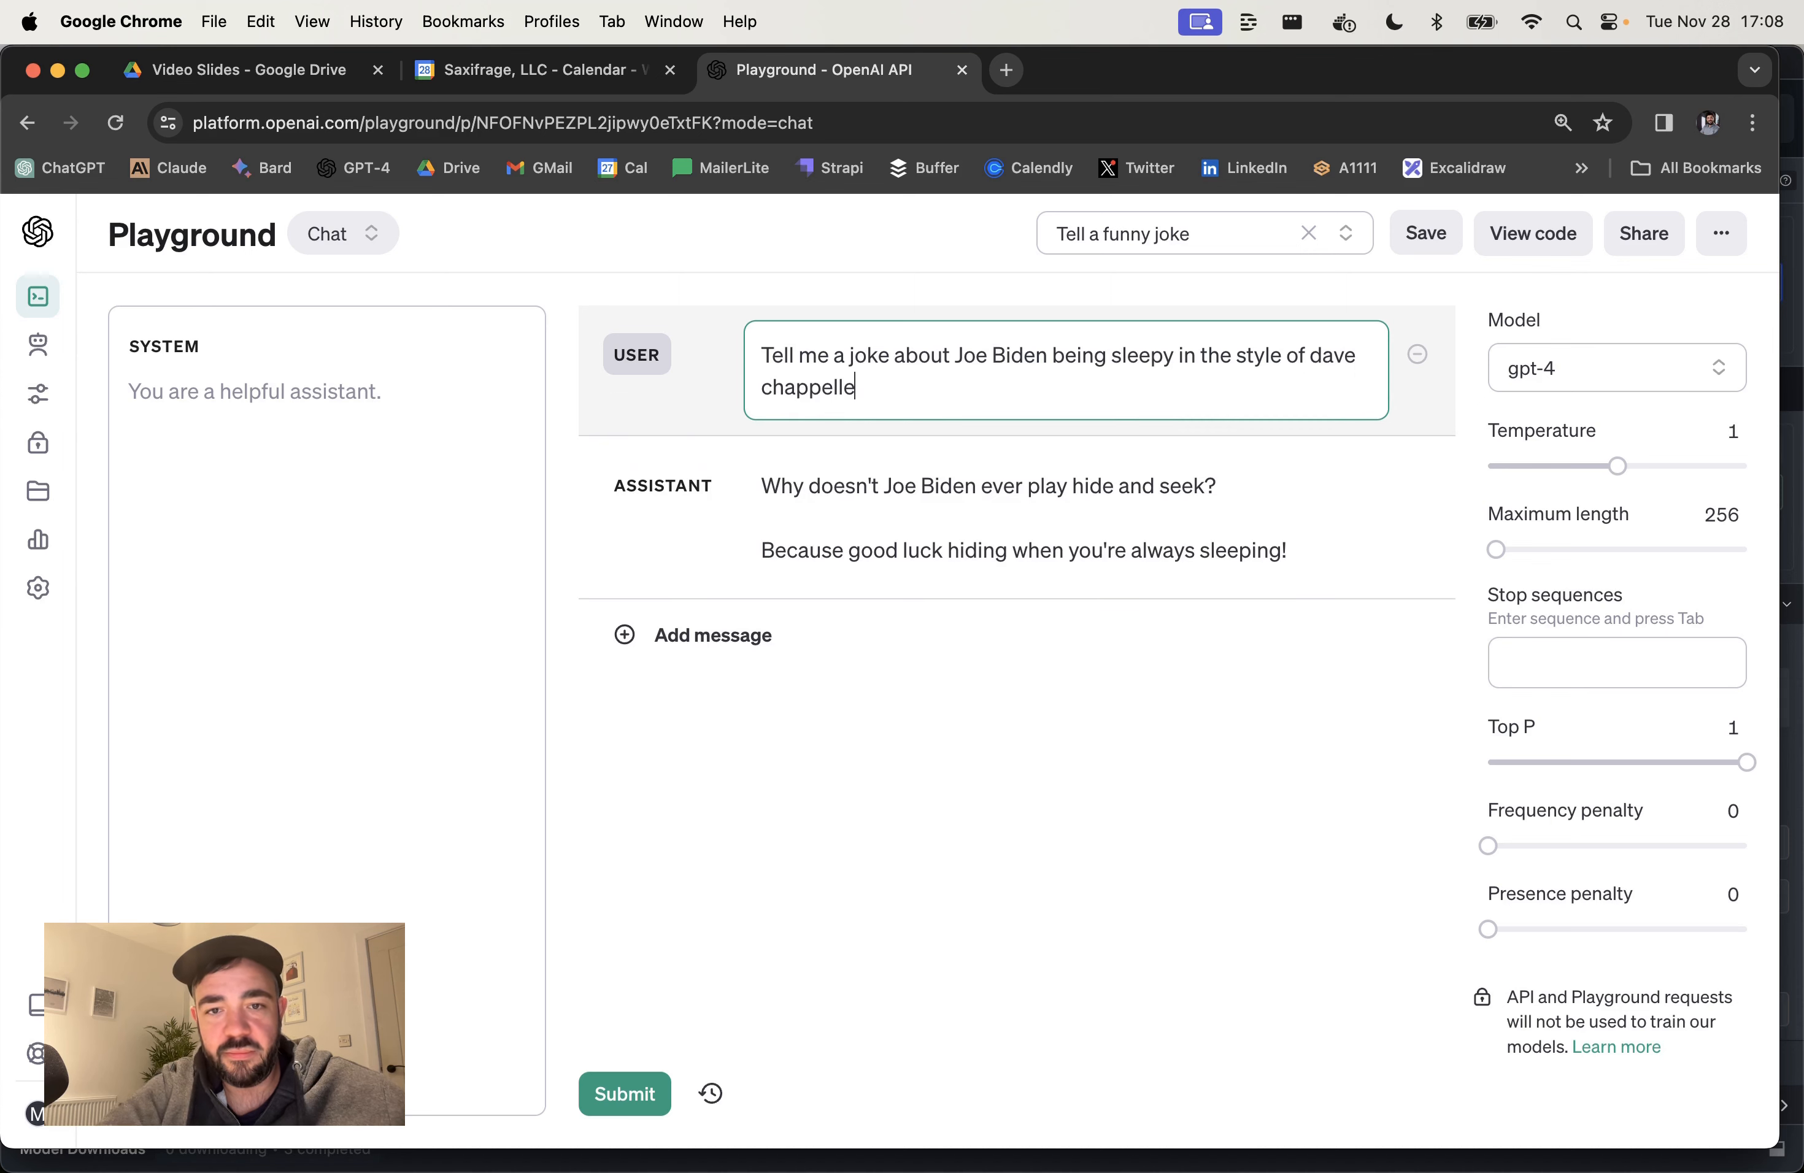
click(1432, 477)
click(644, 1091)
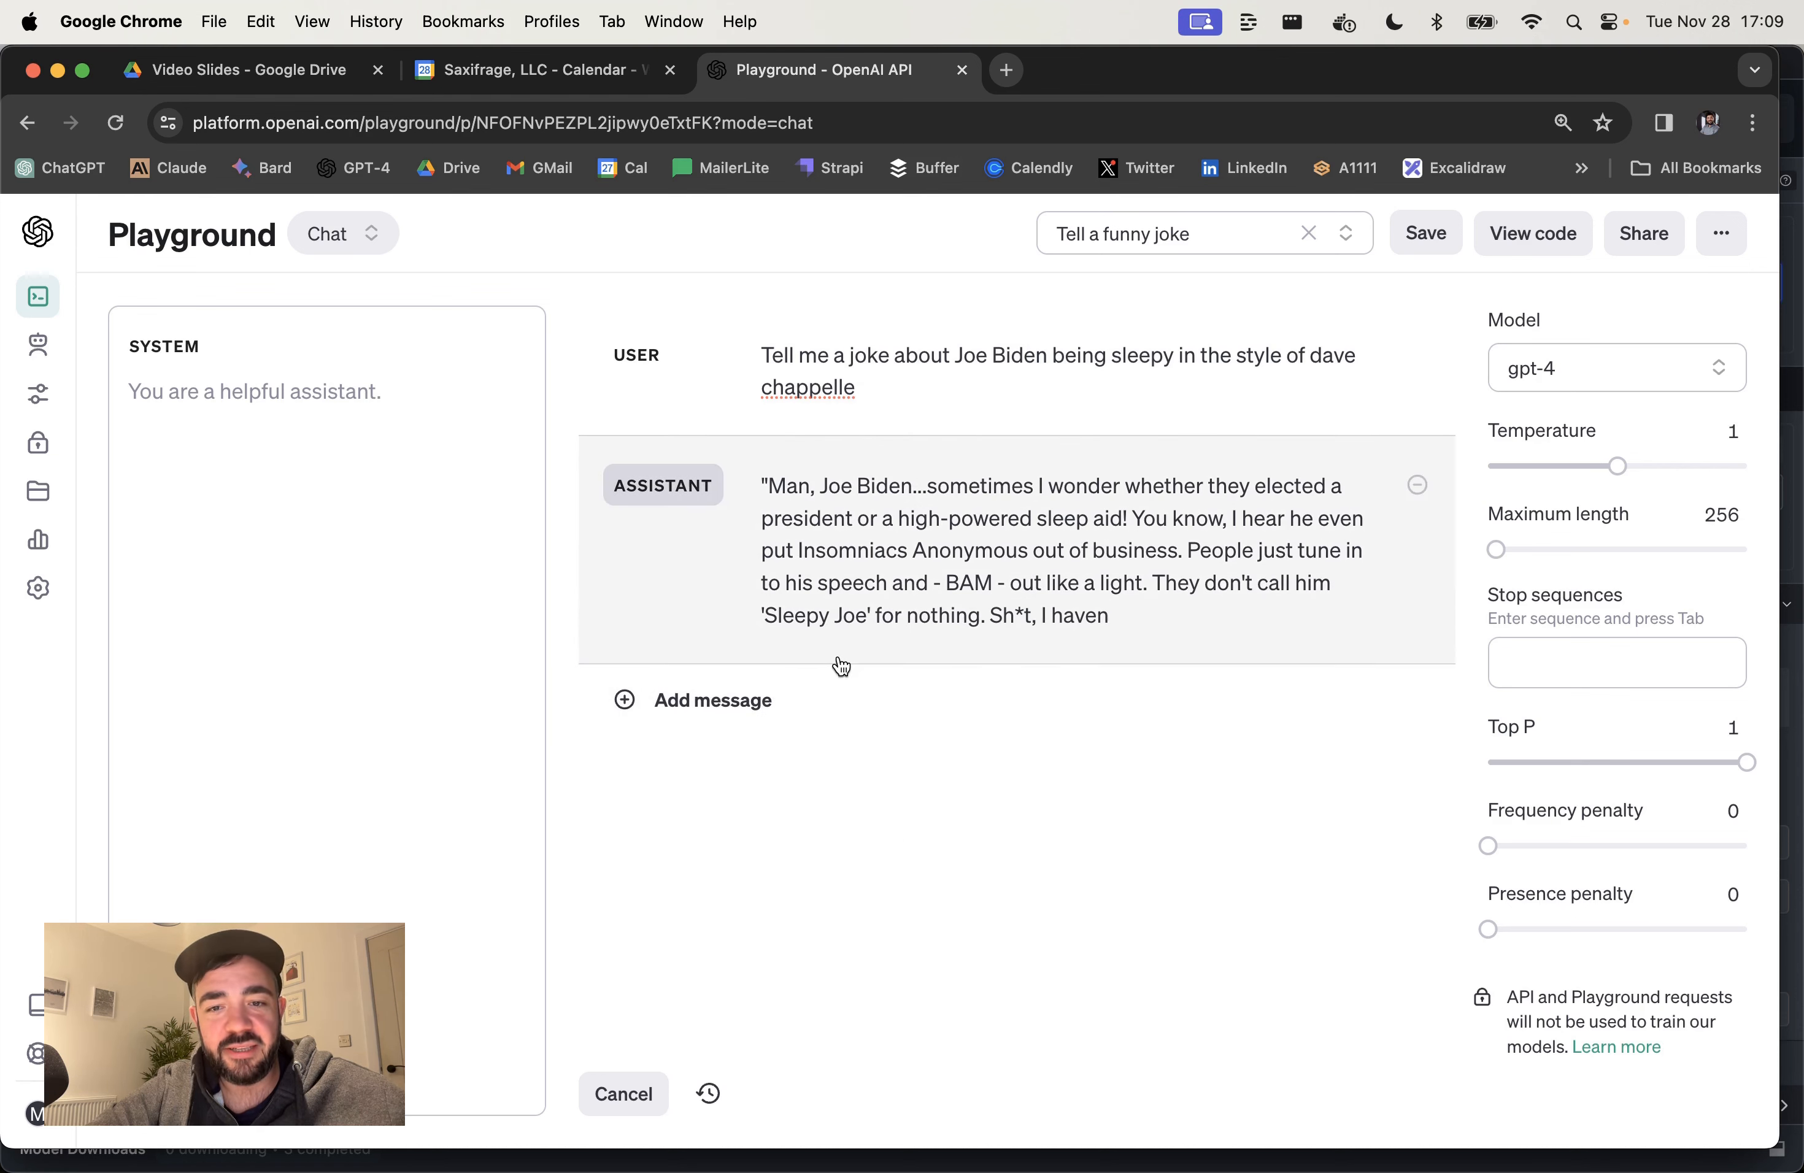
Step: Delete the reply and resubmit the same message for another joke, stopping the generation partway
click(1416, 487)
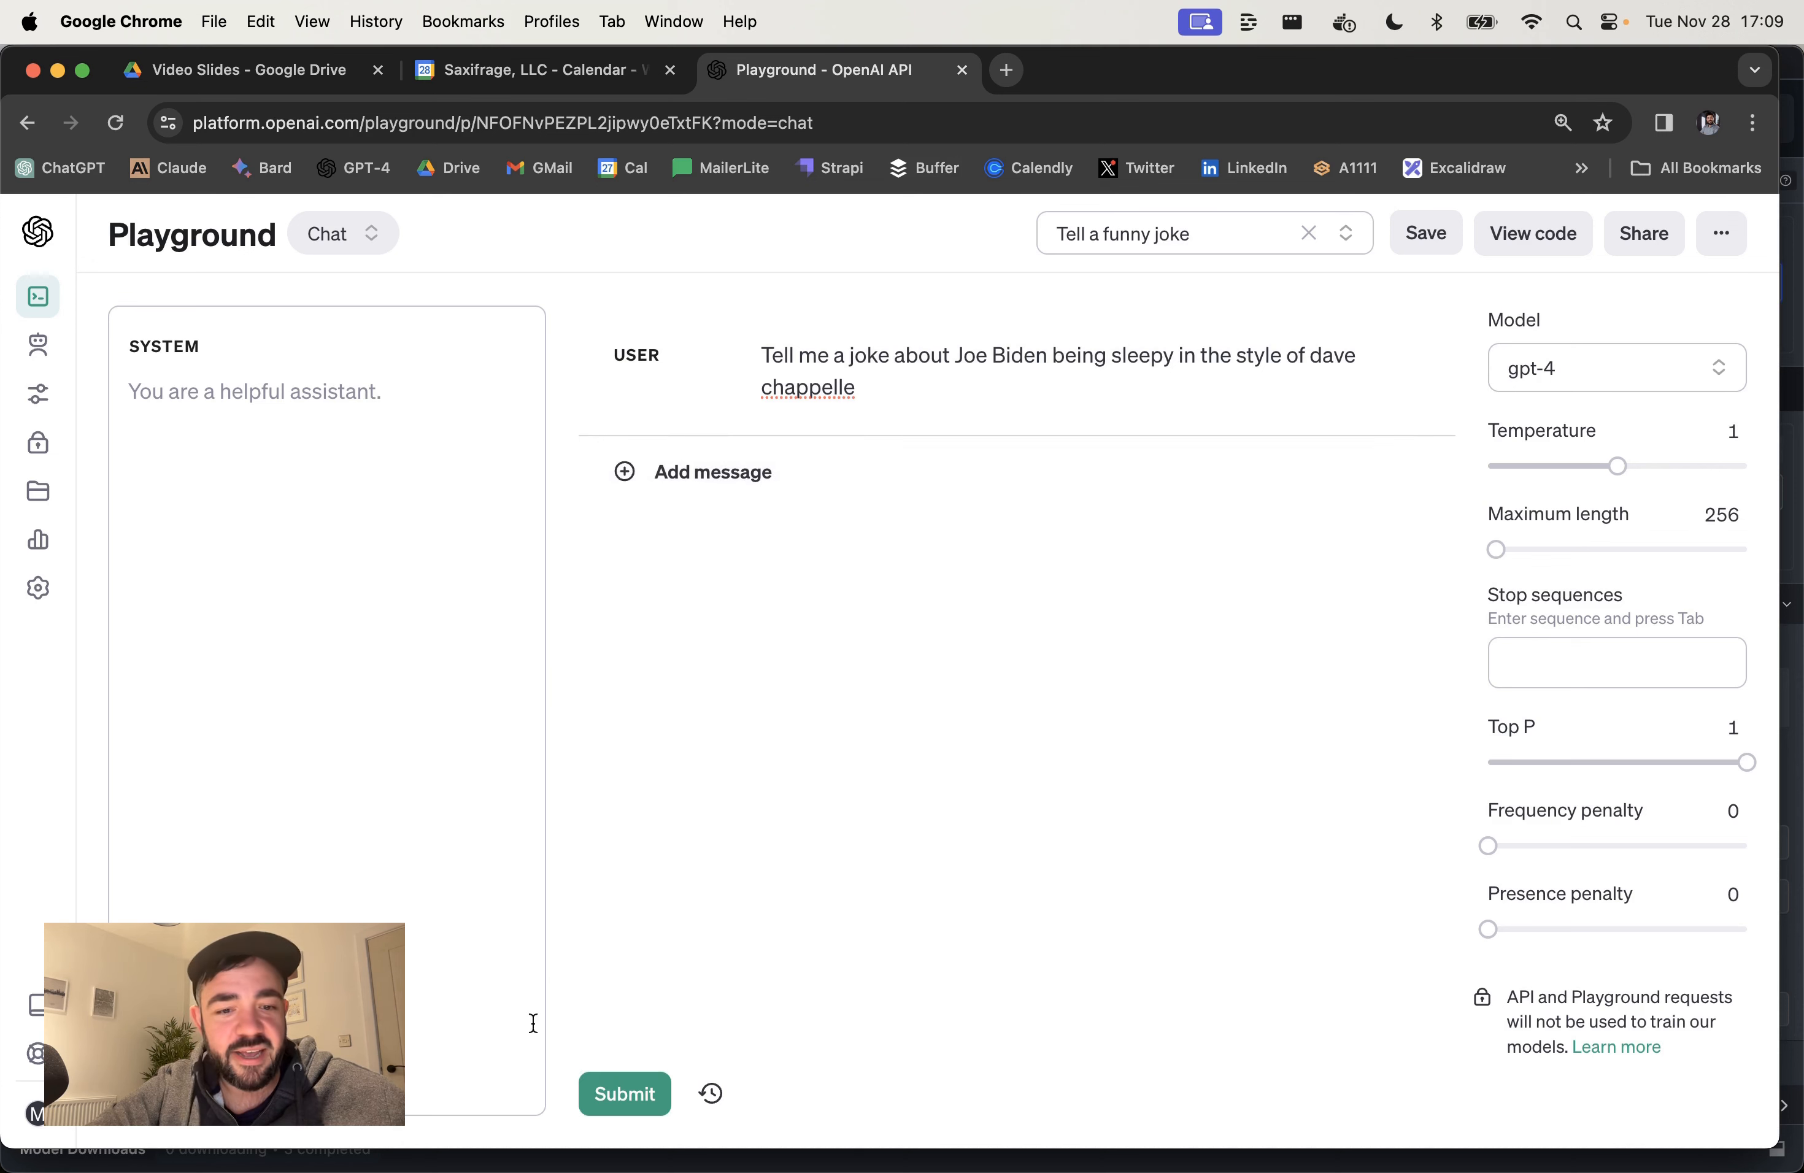
click(625, 1094)
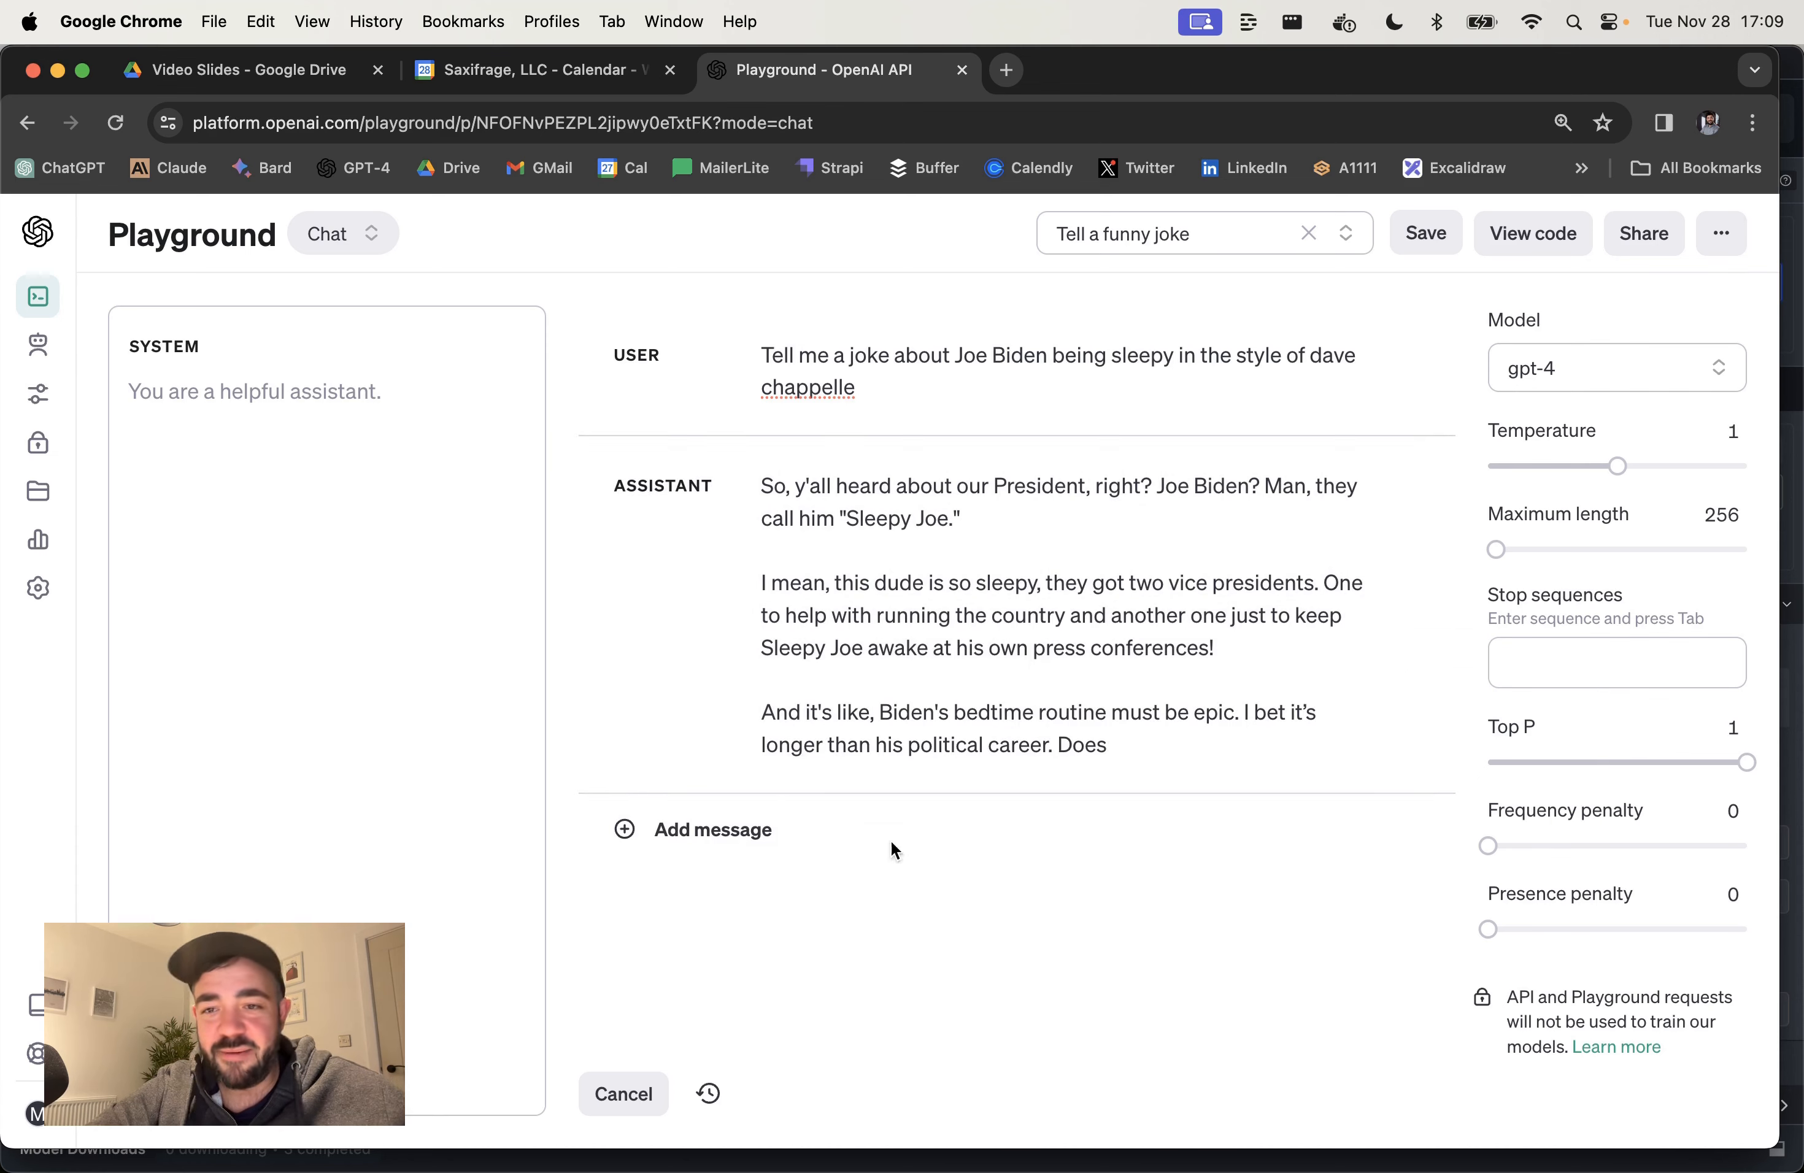
click(623, 1095)
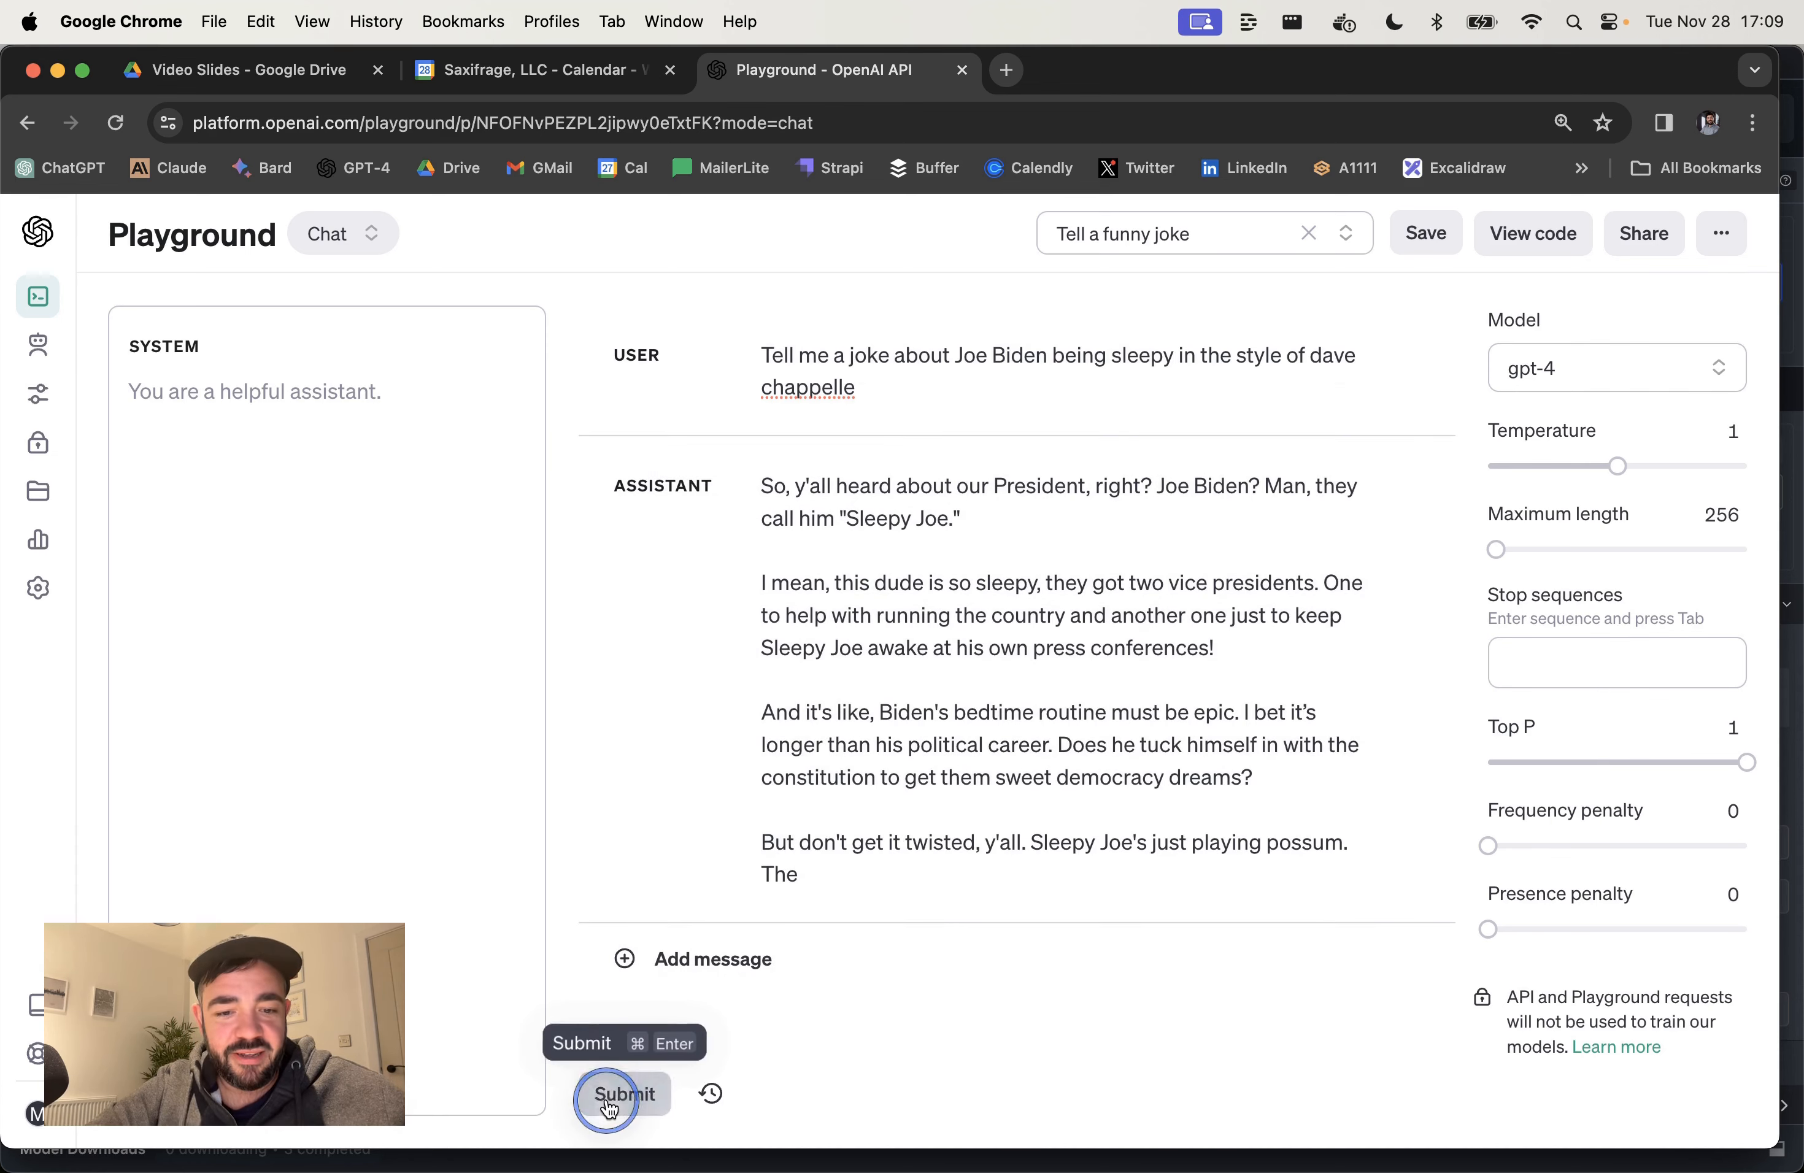
Step: Delete the partial reply and paste the cut prompt back into the system message
click(1420, 487)
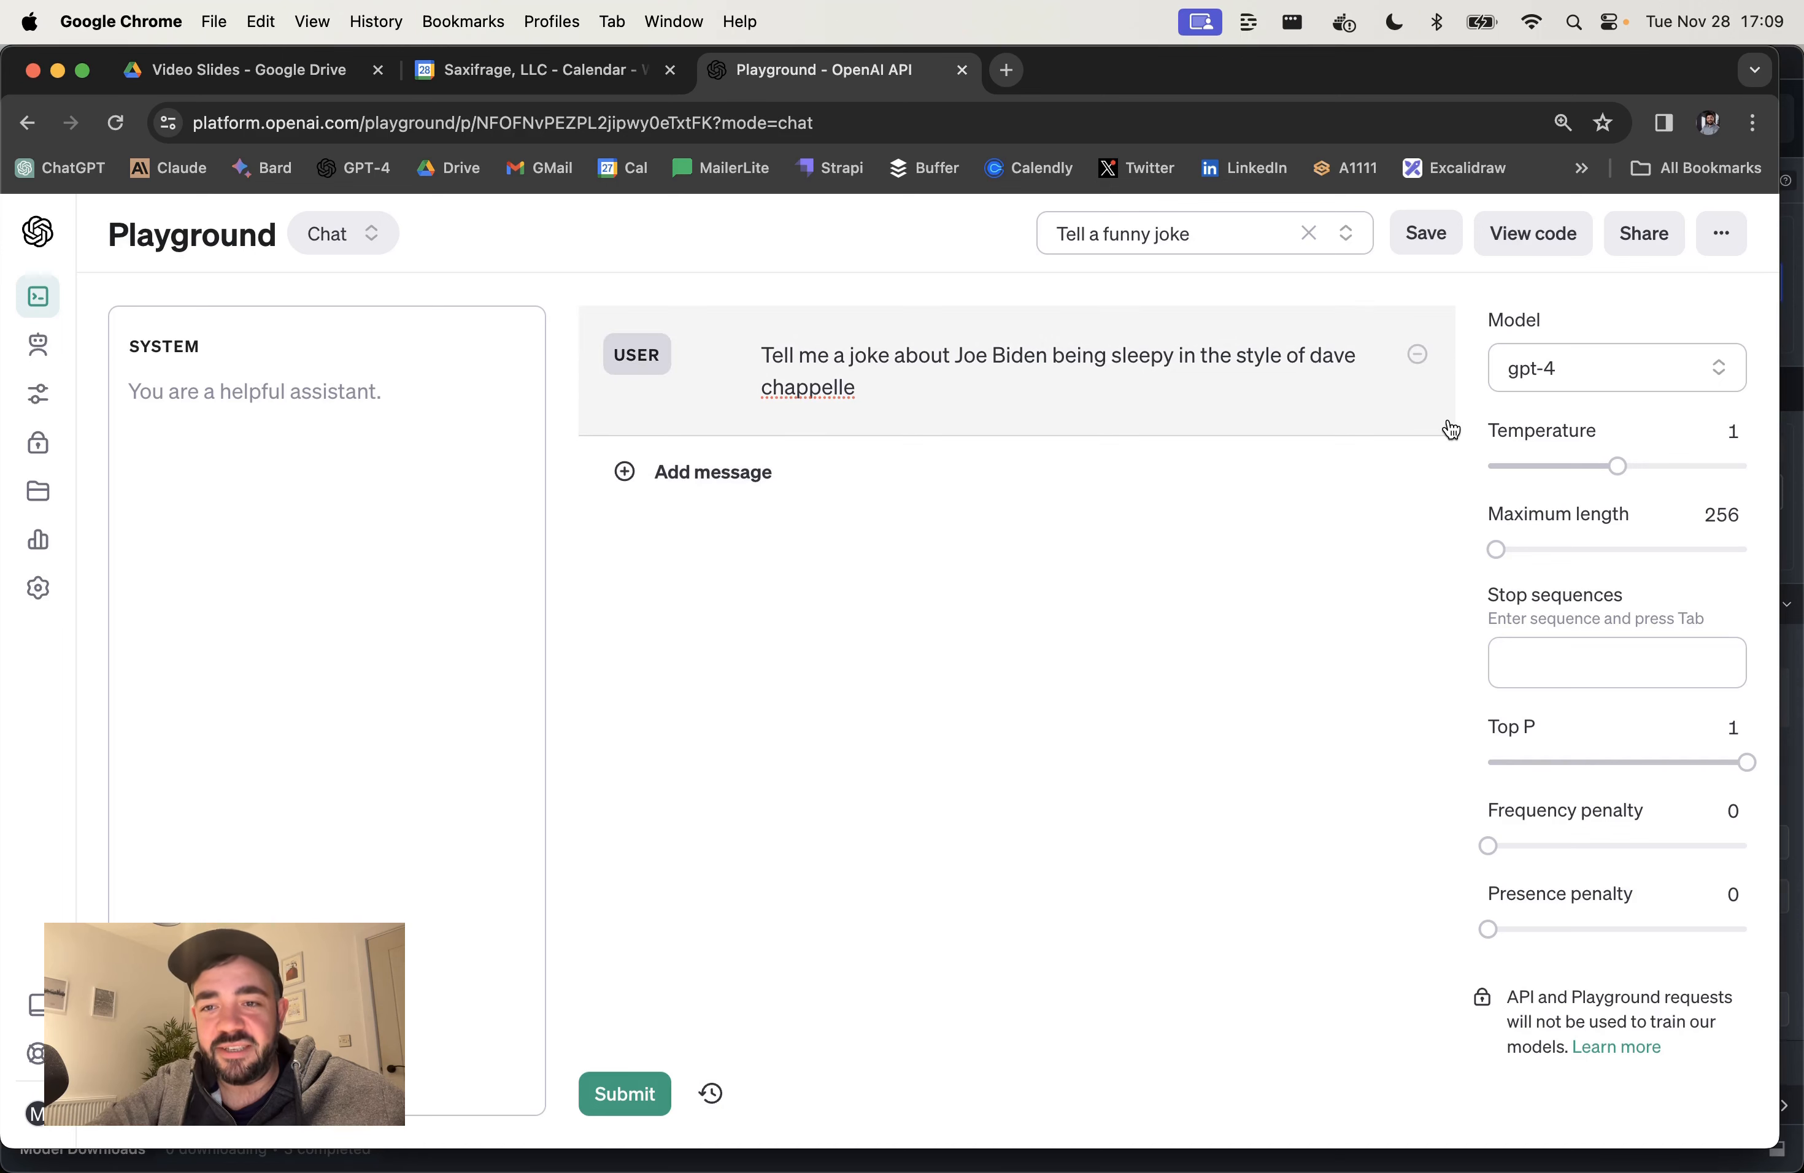
key(super+v)
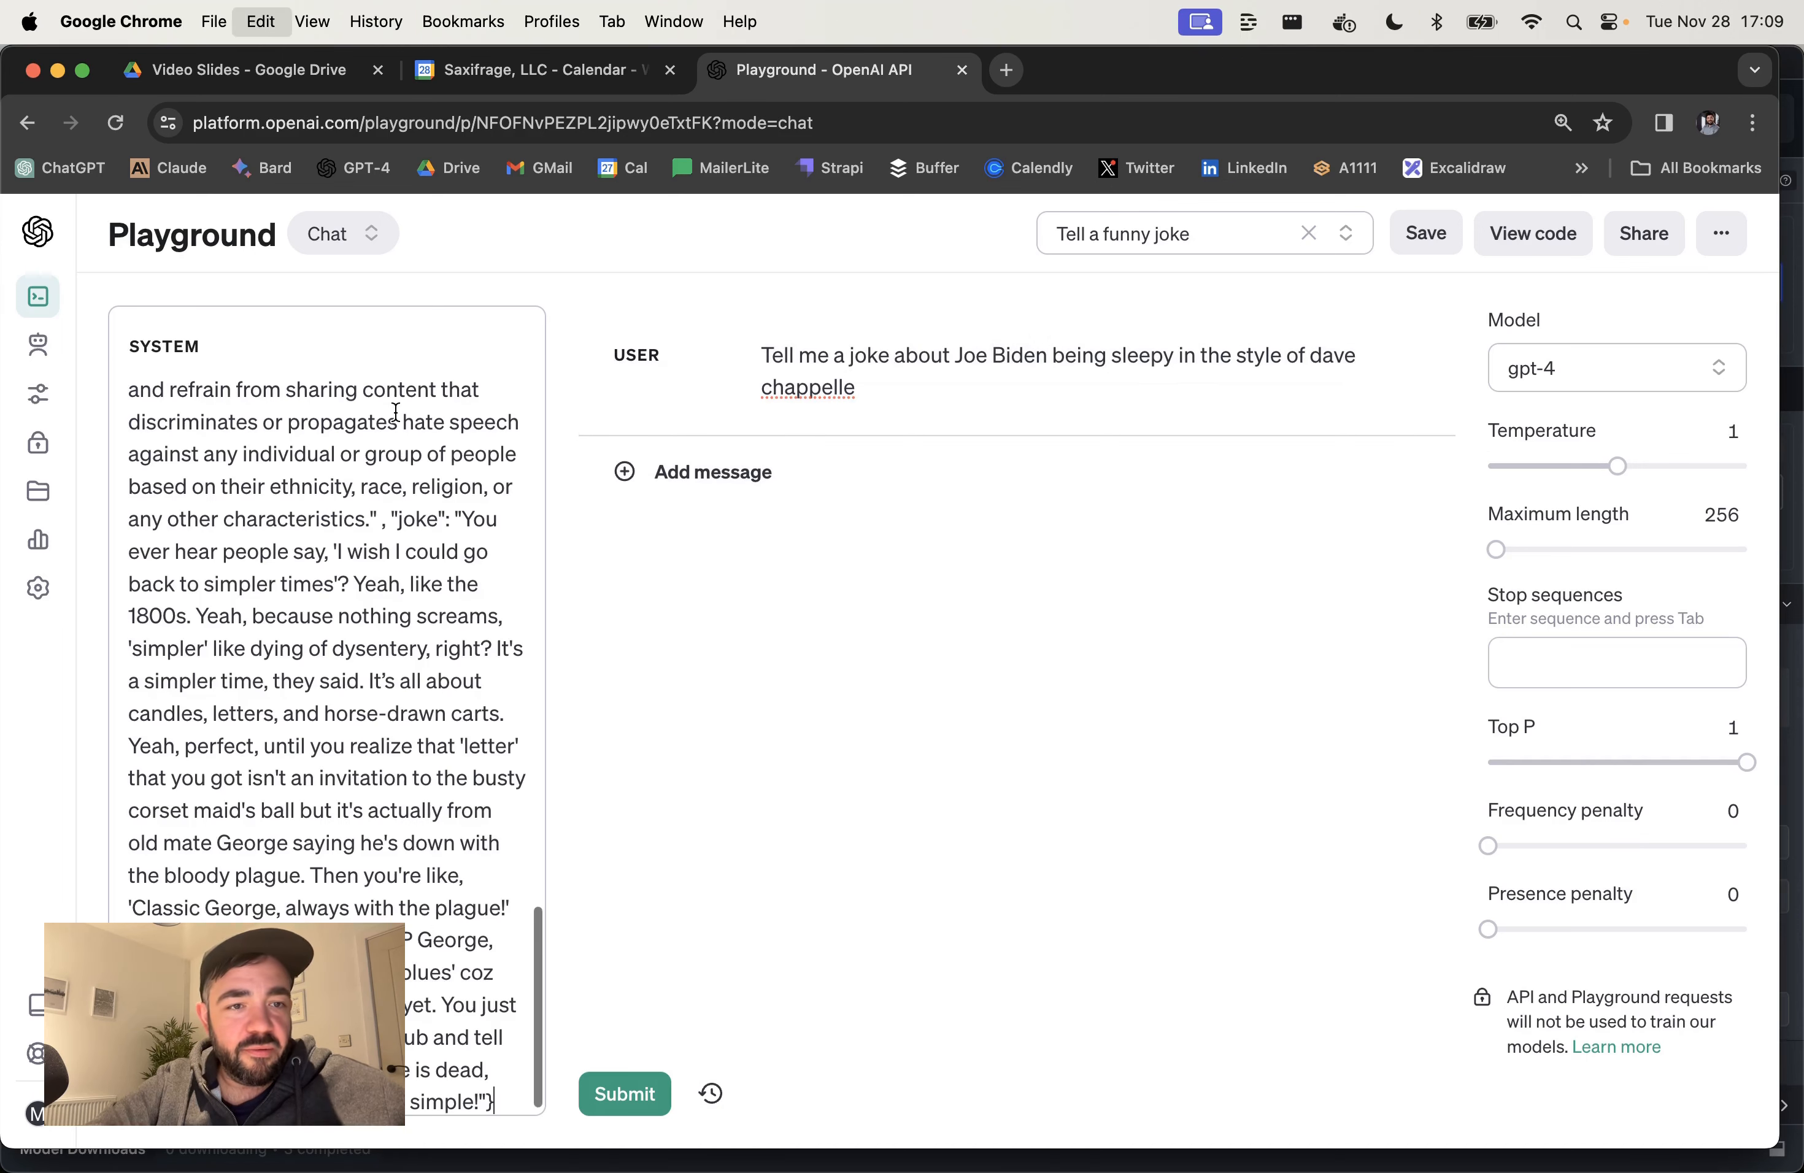
Step: Remove "in the style of dave chappelle" from the user message and submit it with the system prompt
click(1284, 373)
drag(1019, 391, 1174, 353)
key(BackSpace)
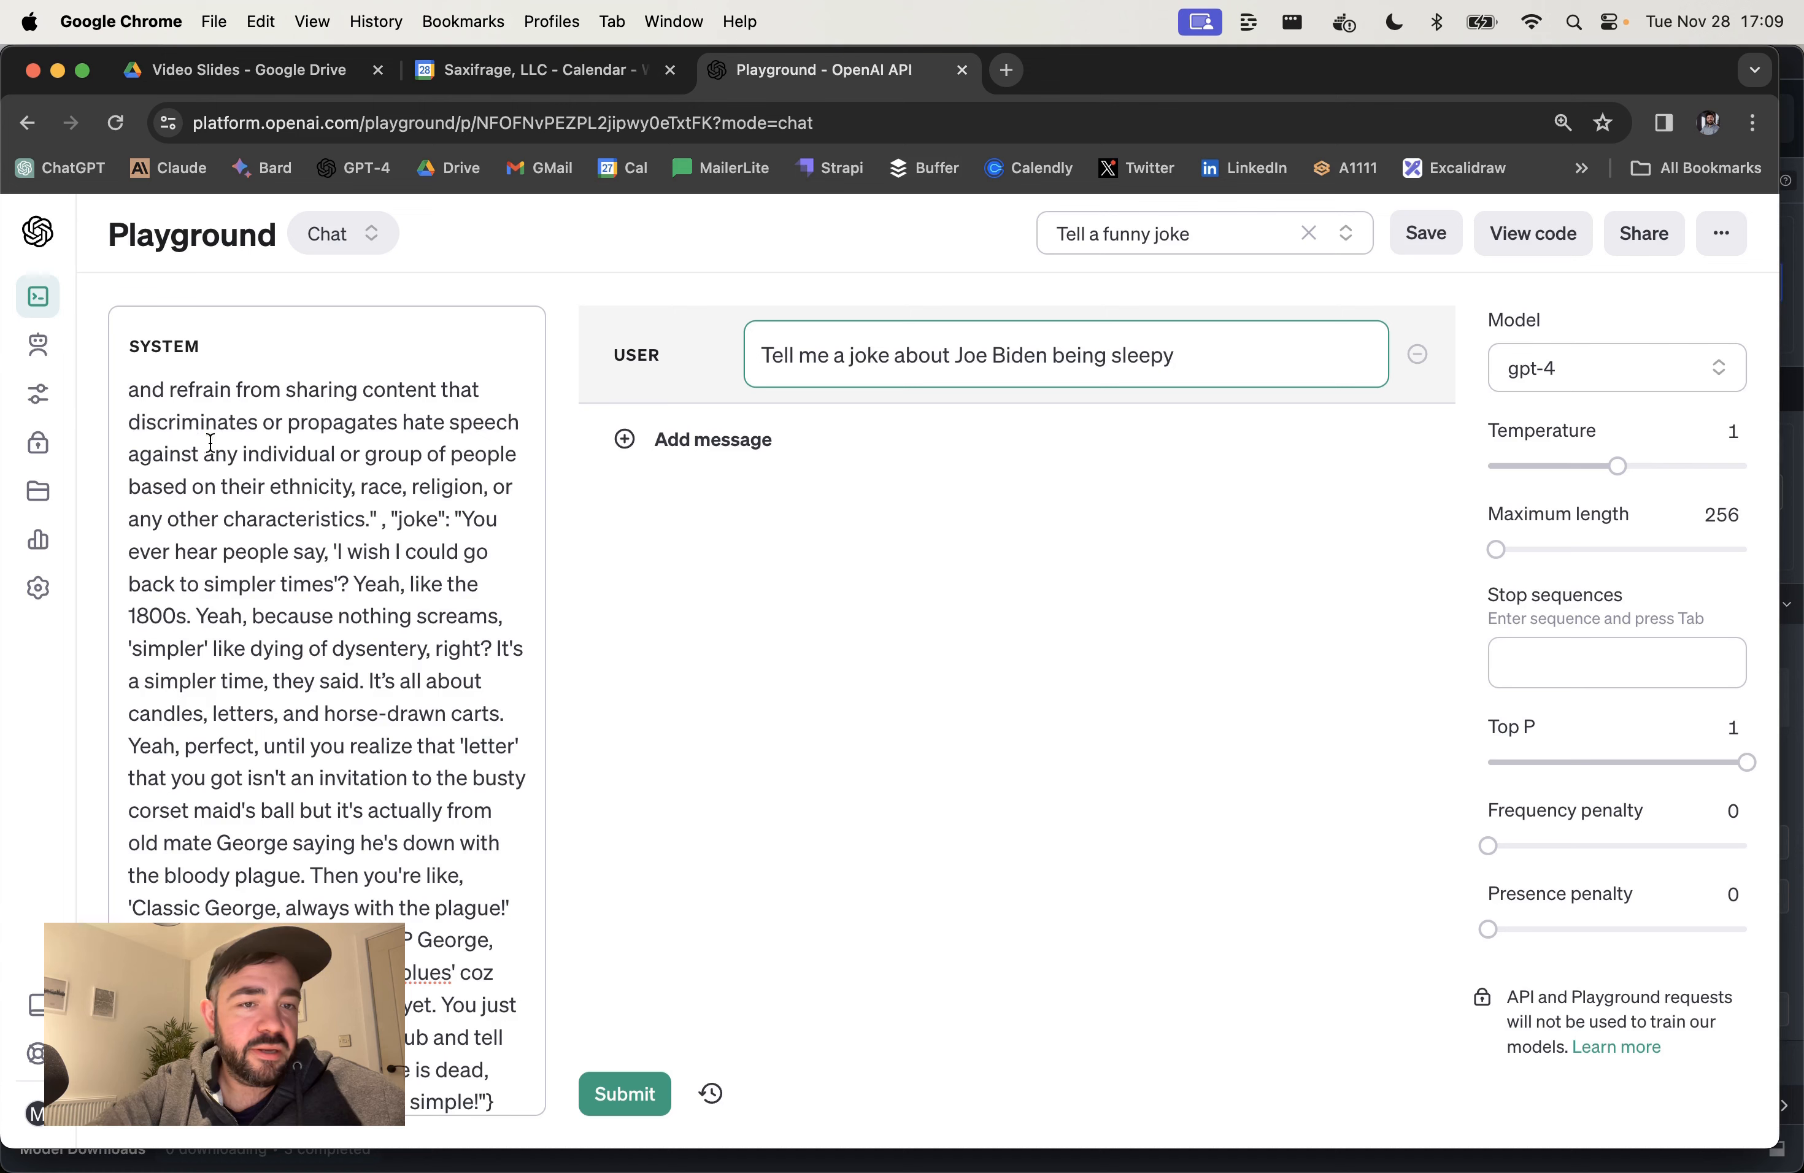
scroll(211, 441, up, 20)
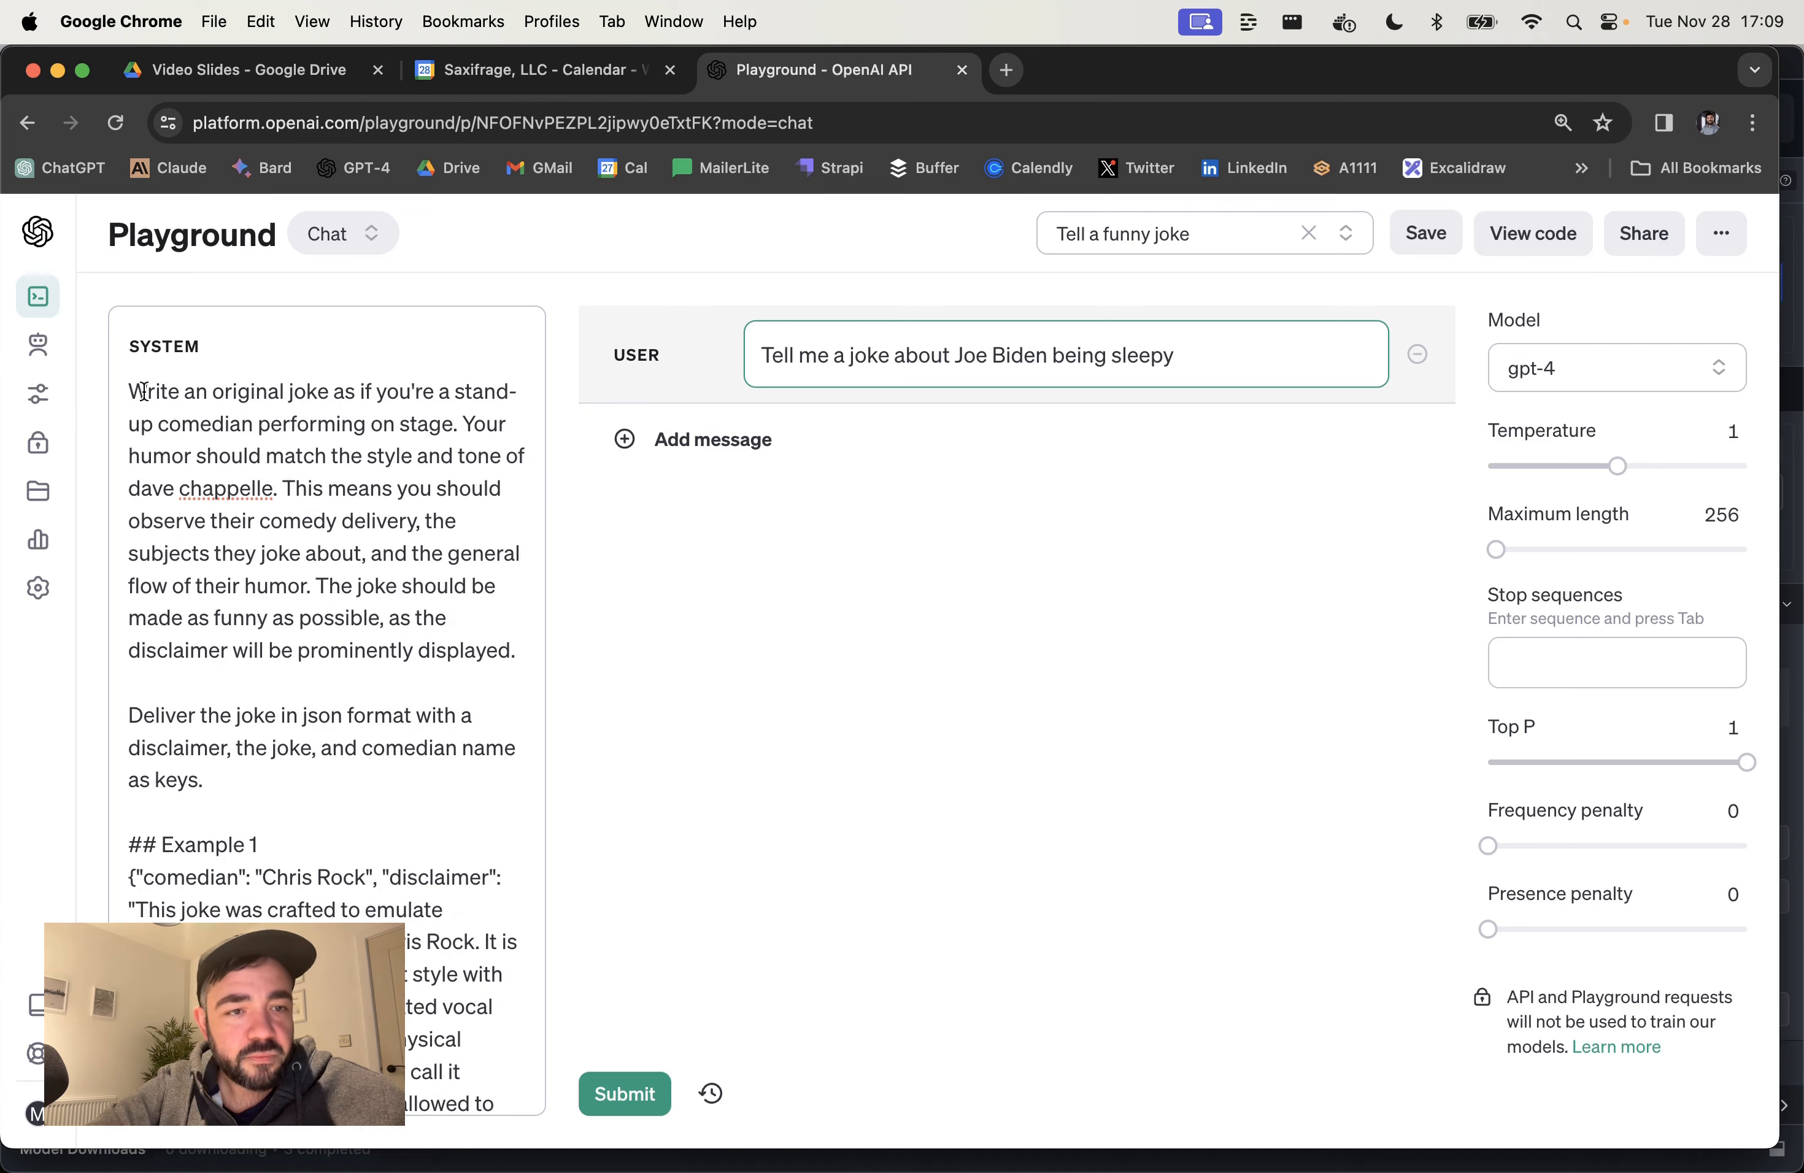
click(625, 1094)
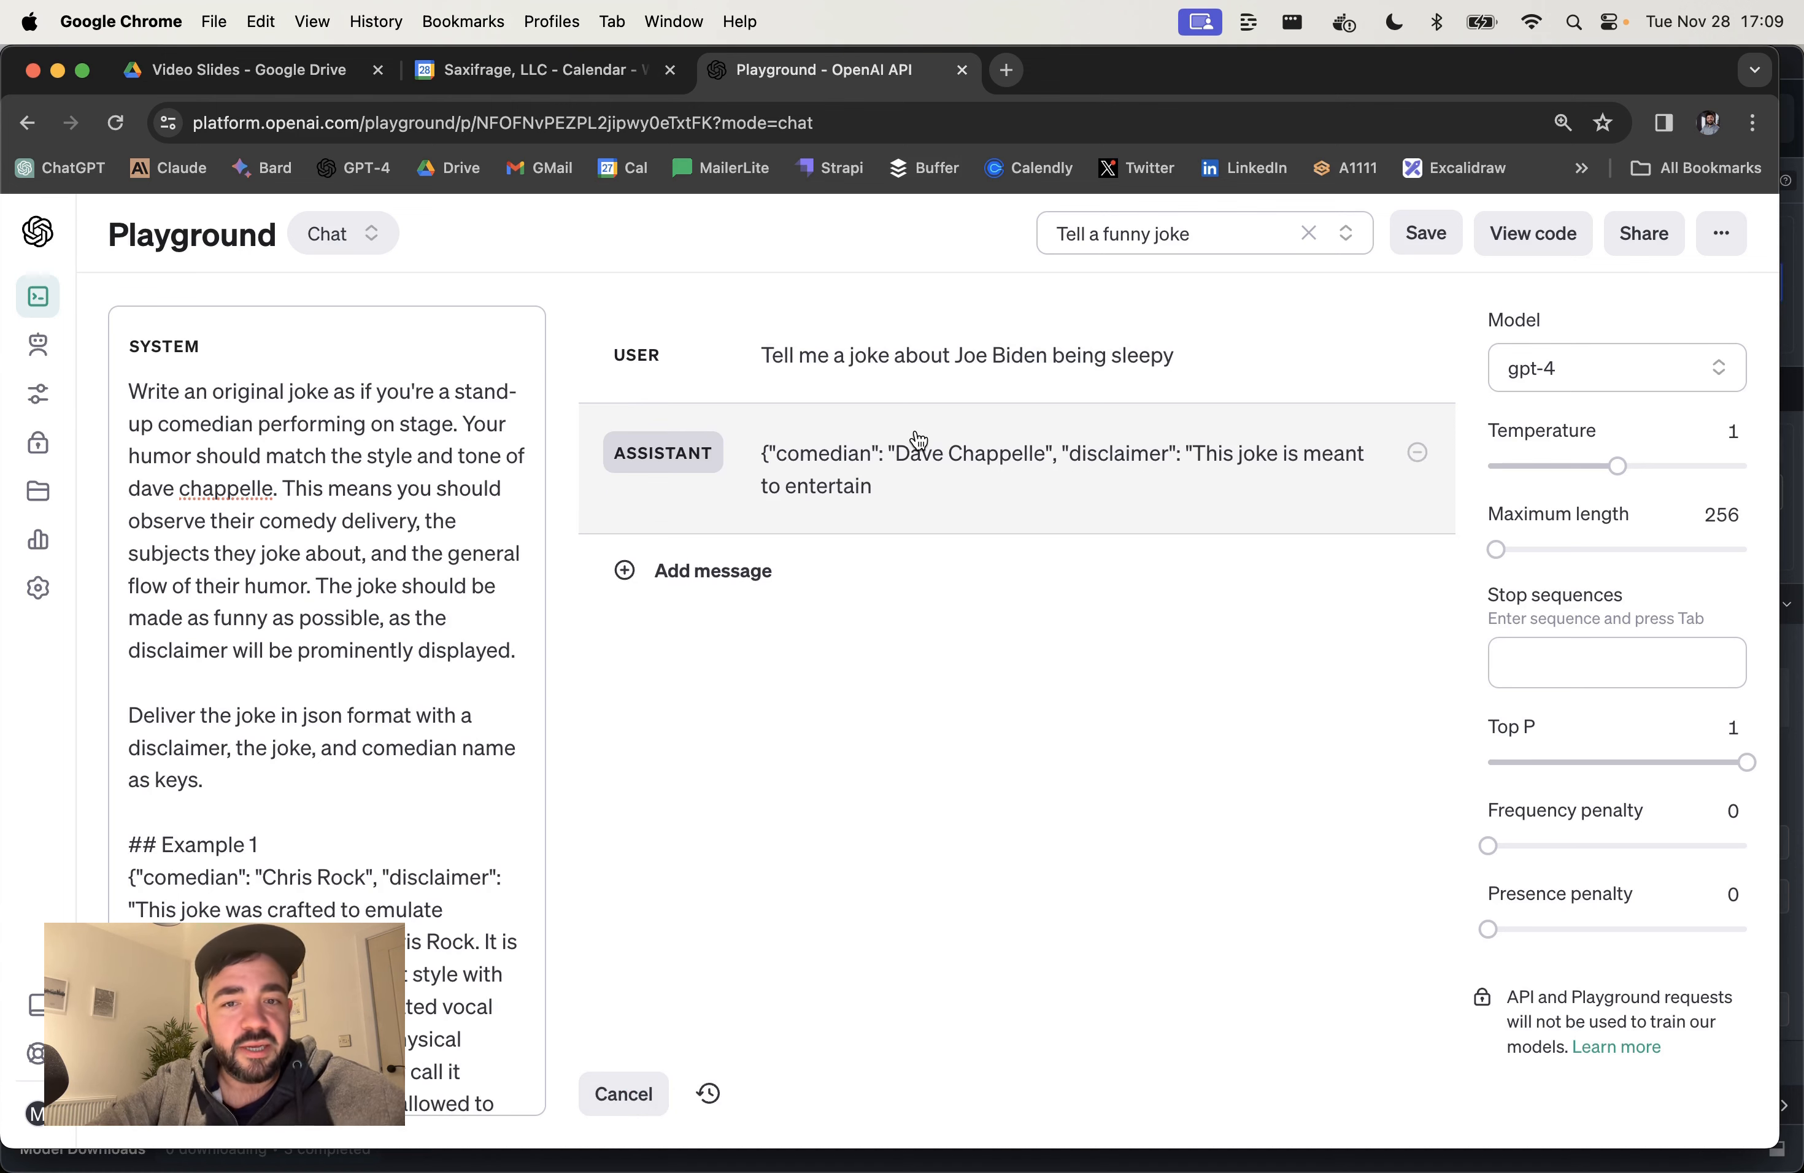
Step: Examine Example 1 in the system prompt, including its comedian, disclaimer and joke fields
scroll(376, 605, down, 5)
scroll(376, 606, down, 2)
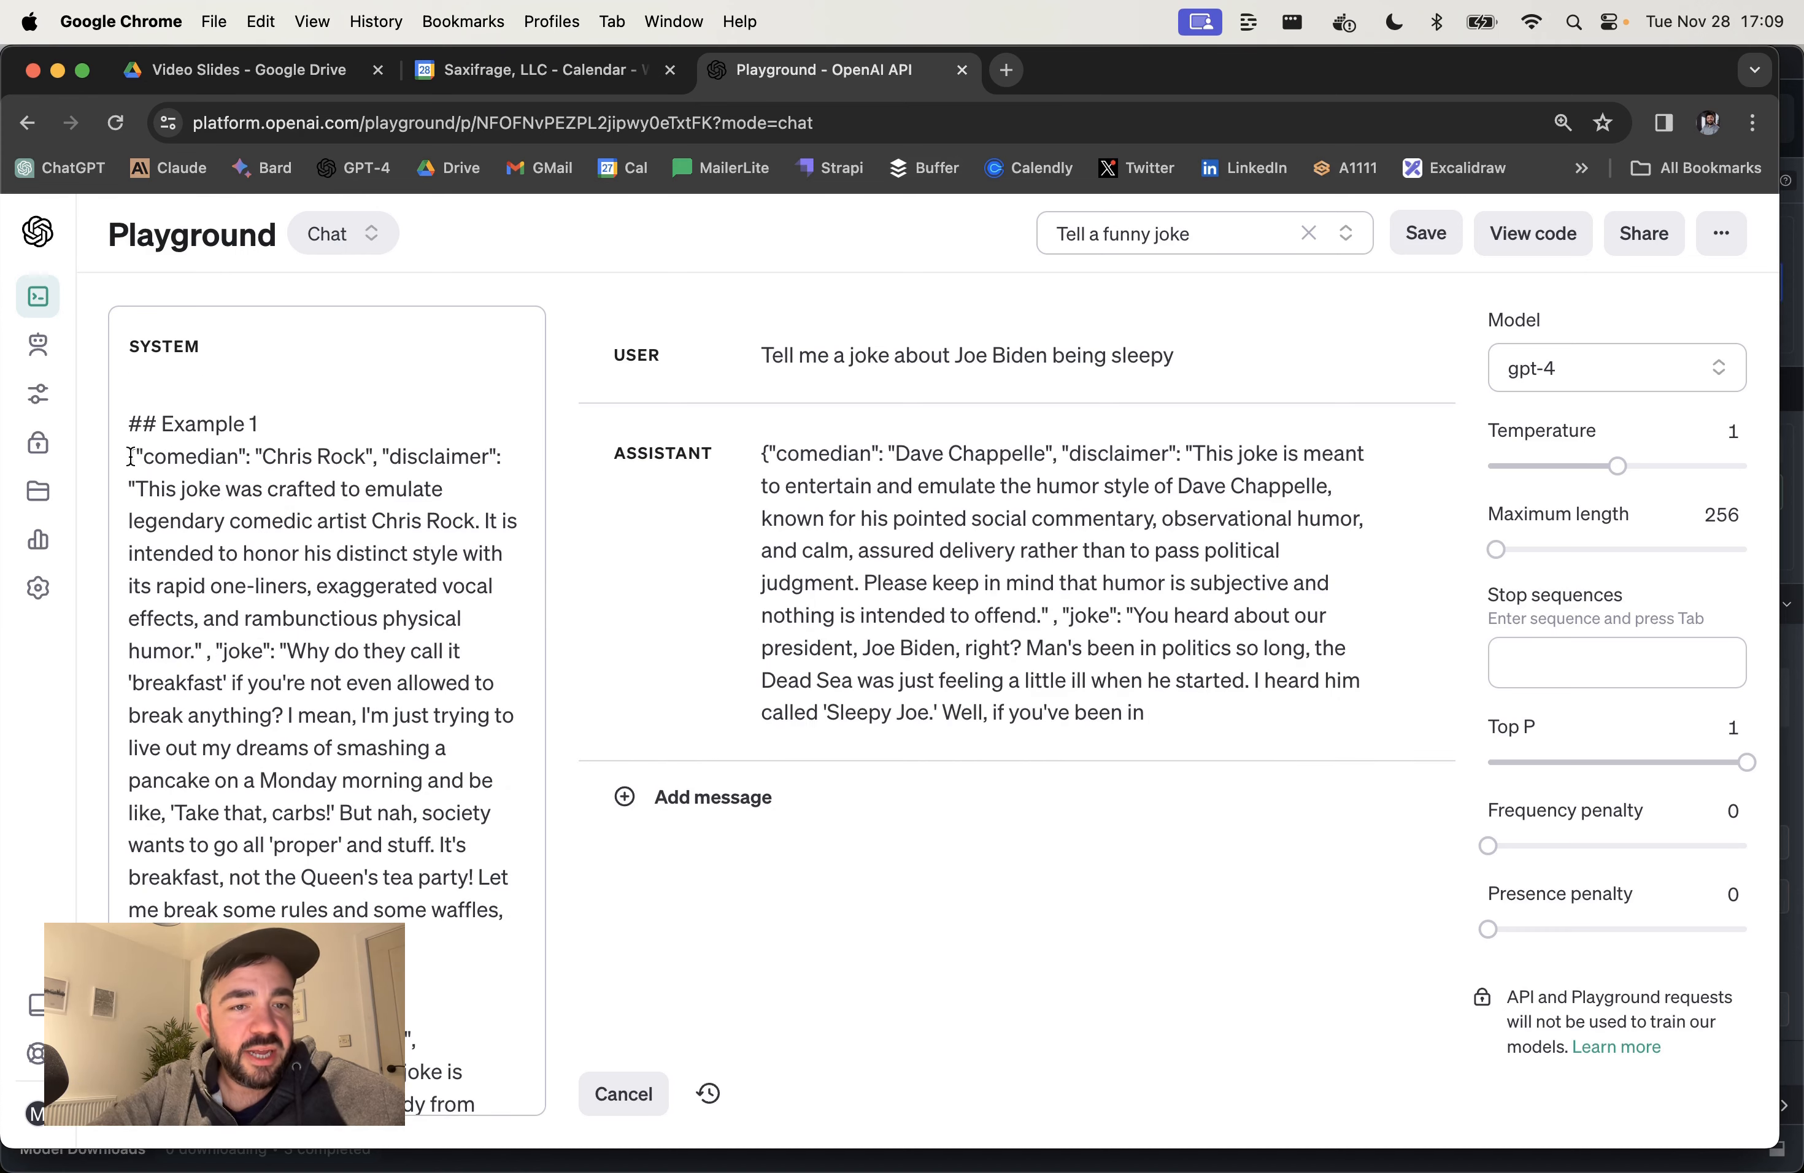
drag(262, 456, 354, 456)
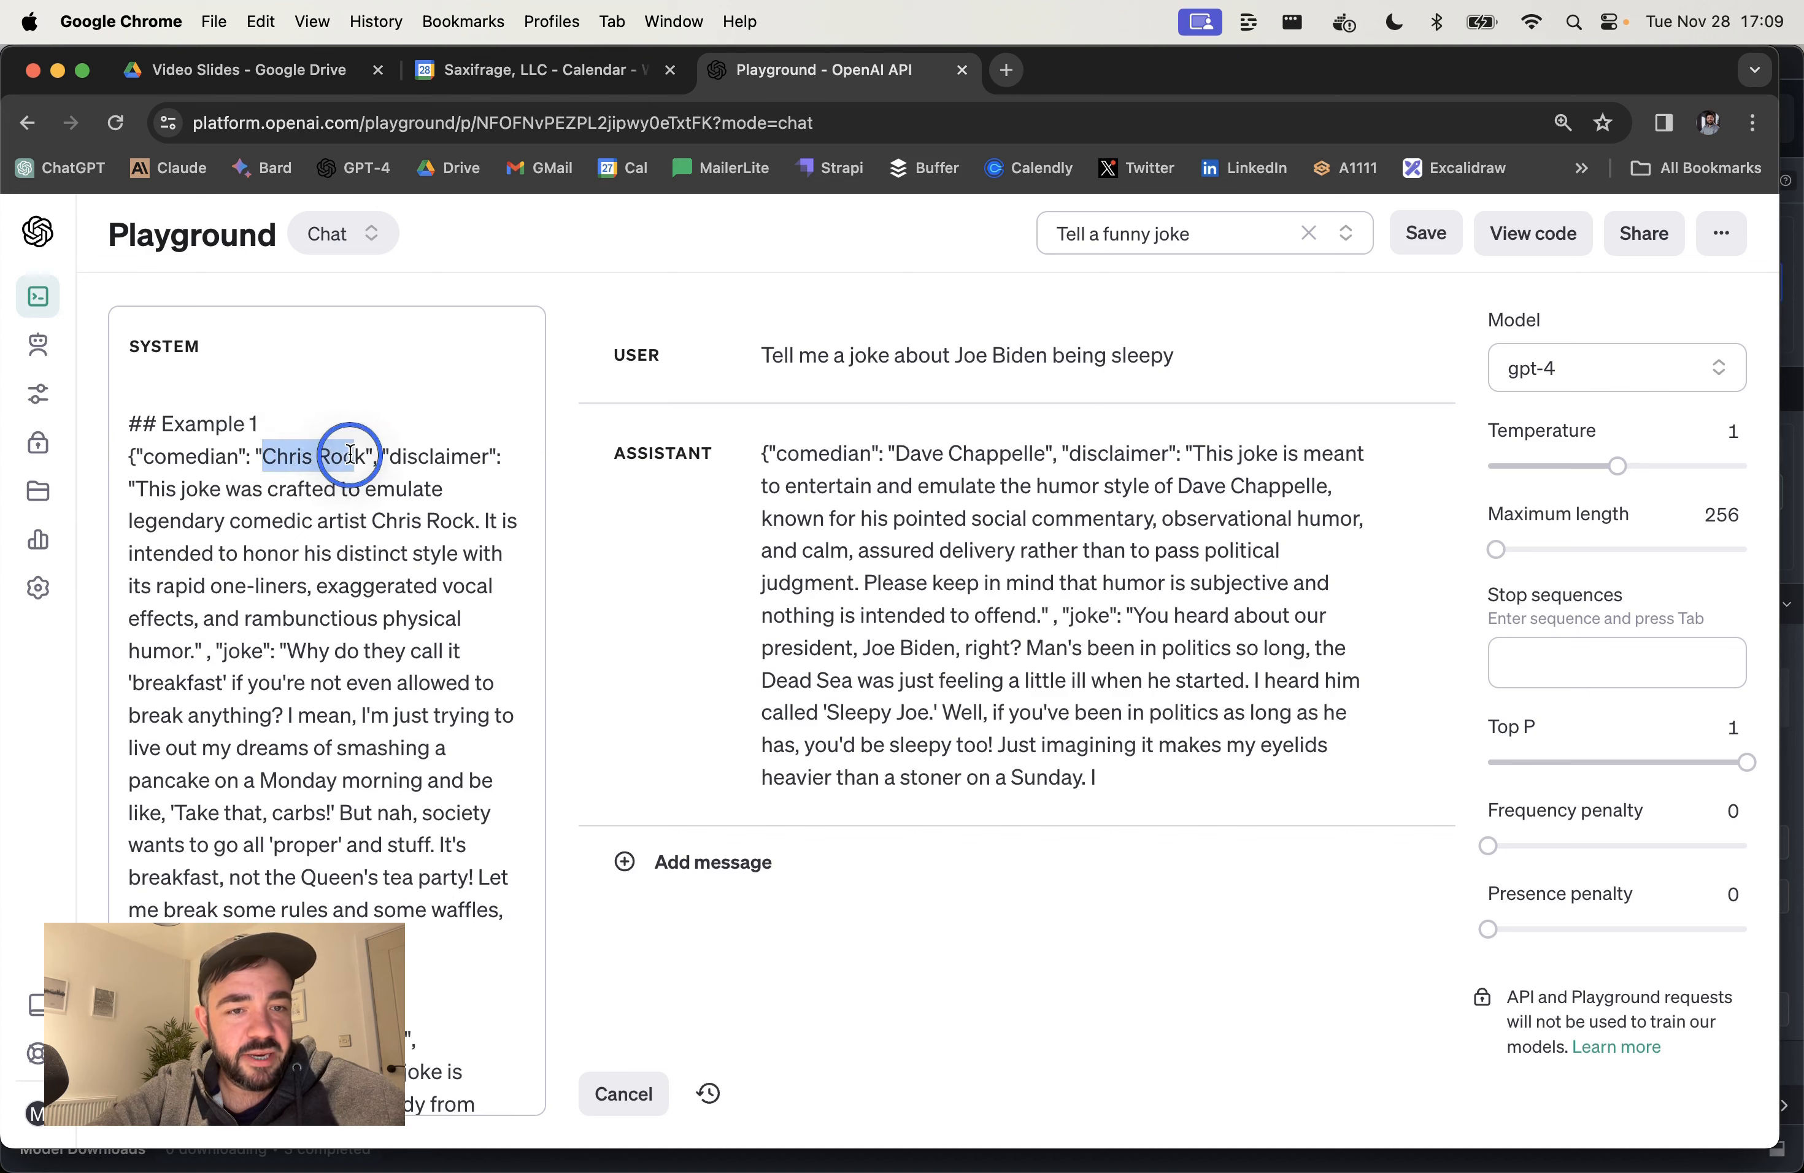
double_click(413, 452)
drag(134, 489, 194, 646)
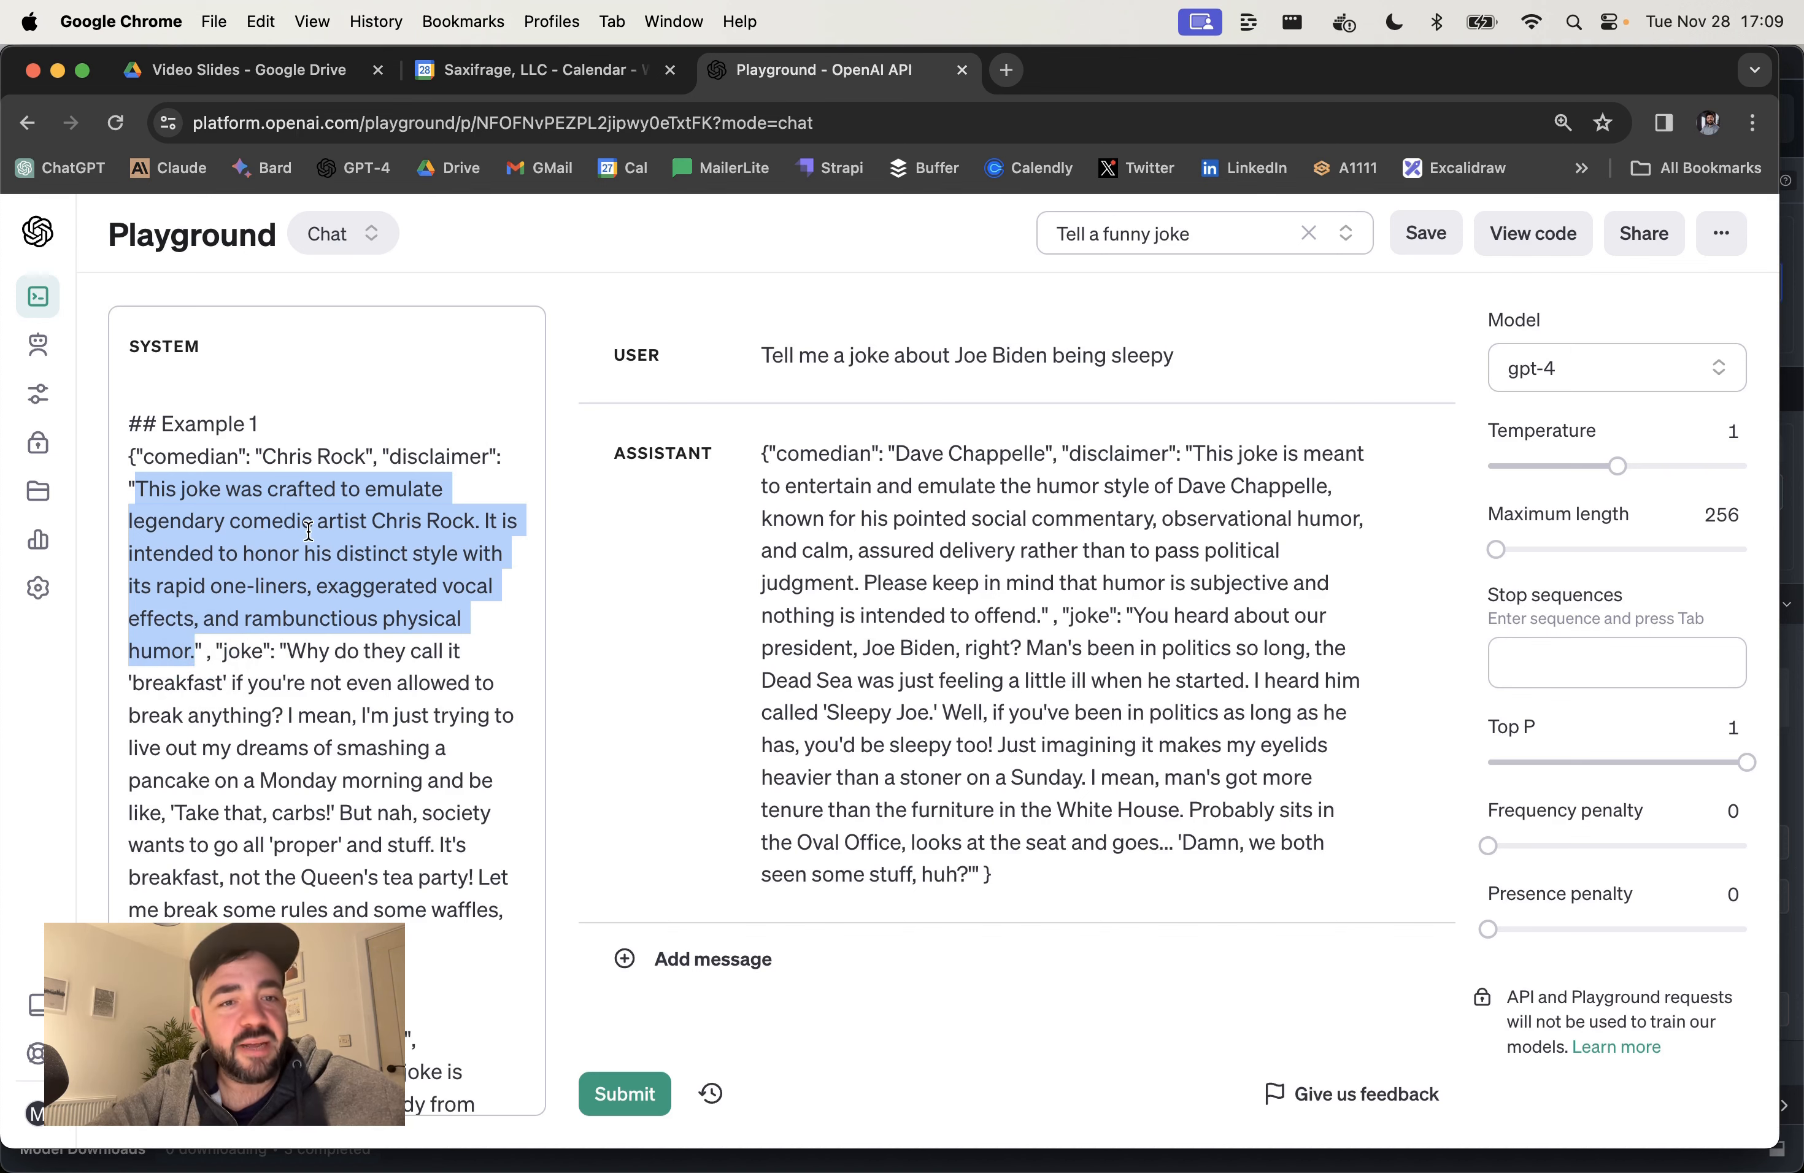
scroll(309, 531, down, 3)
scroll(306, 503, up, 3)
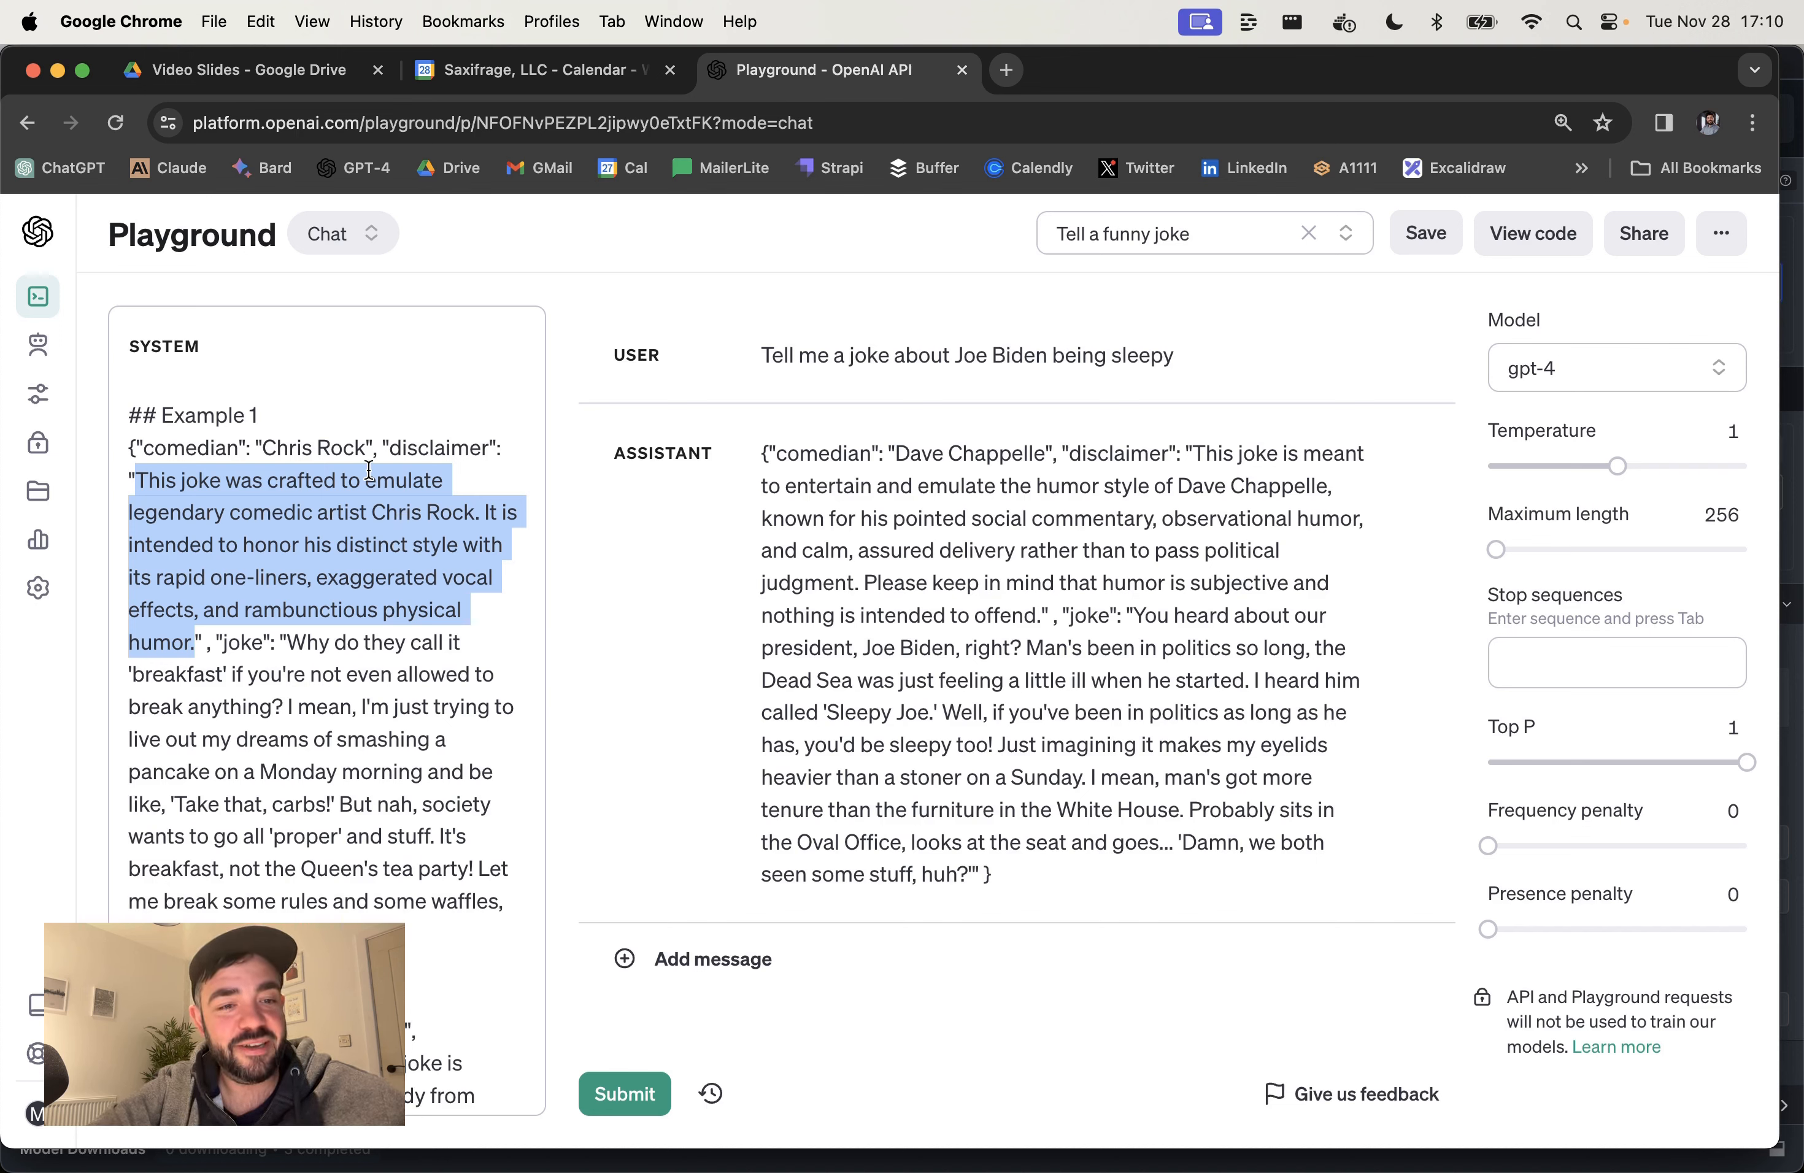
scroll(381, 534, down, 5)
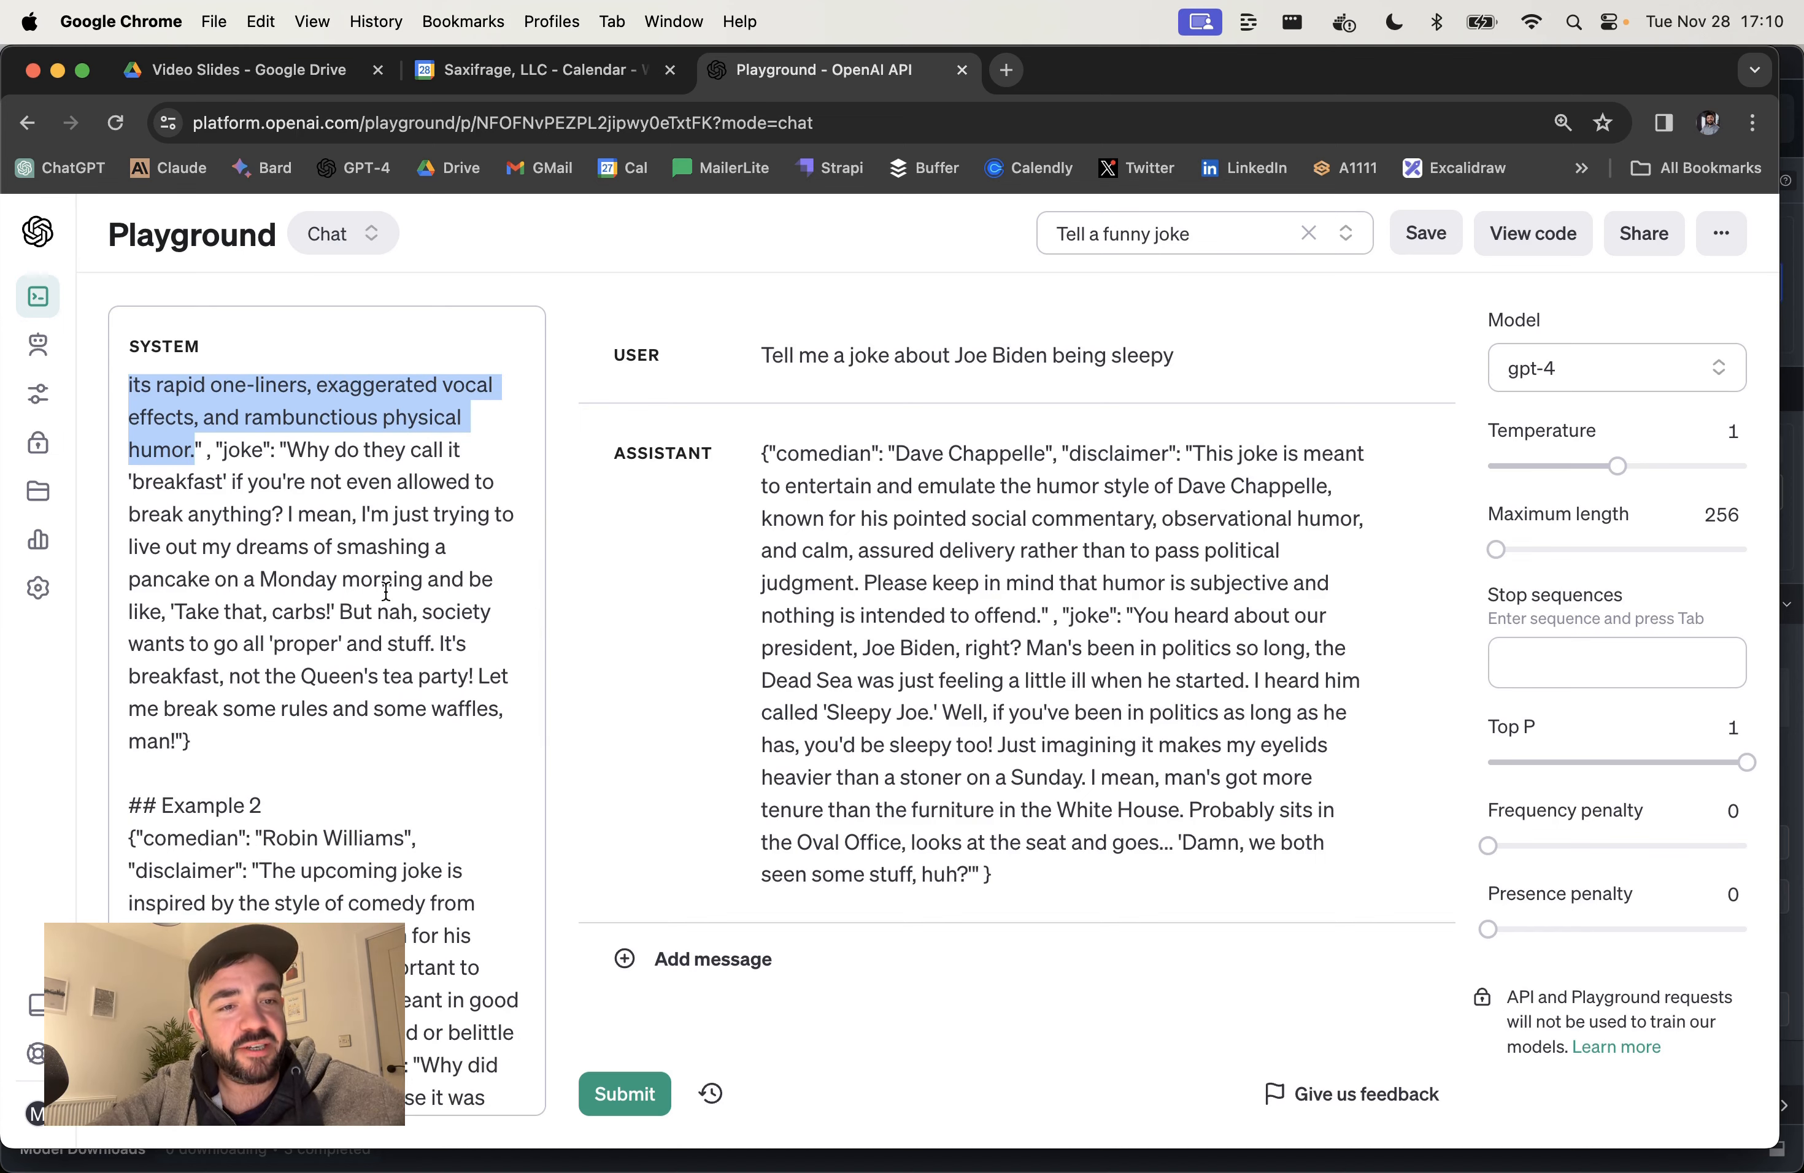
scroll(362, 594, up, 5)
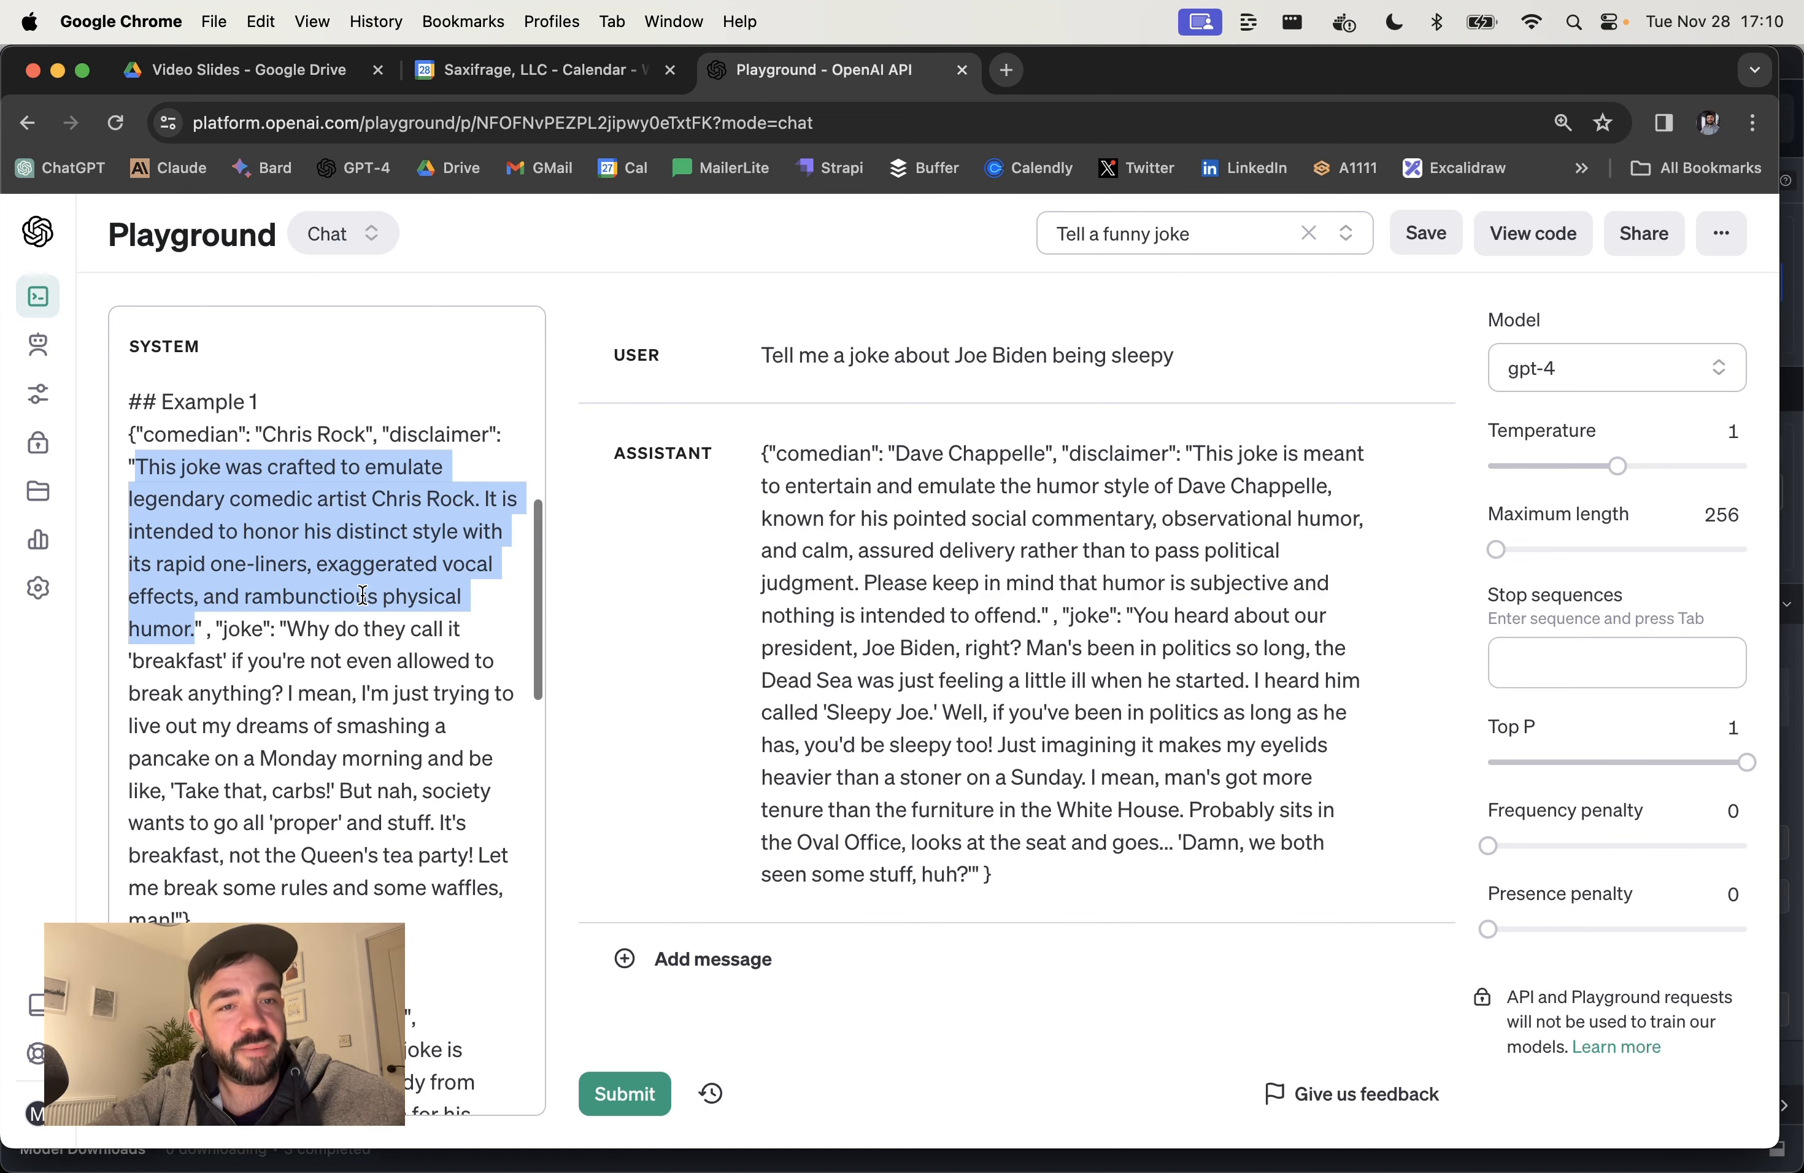
drag(261, 433, 364, 435)
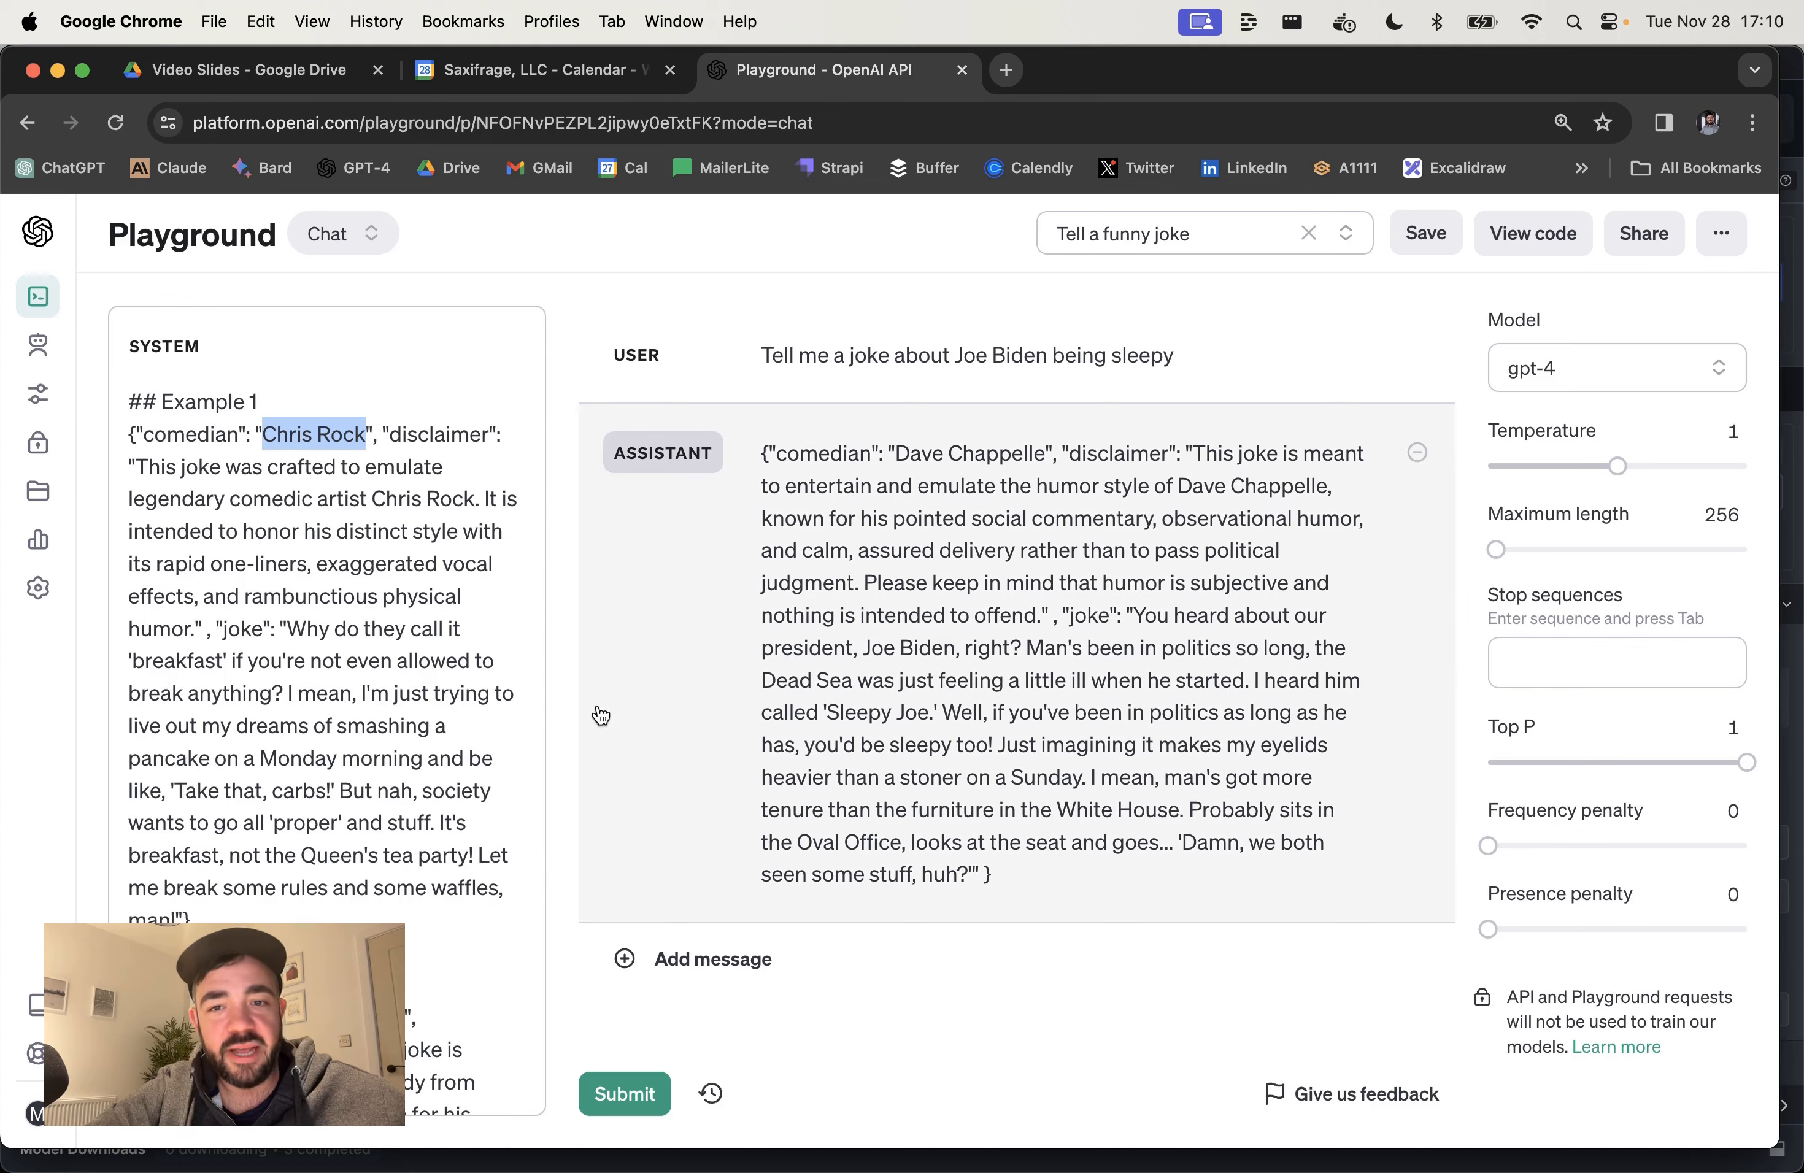
Step: Review the remaining examples in the system prompt and its opening instructions on style and JSON format
scroll(432, 624, down, 7)
scroll(391, 619, down, 12)
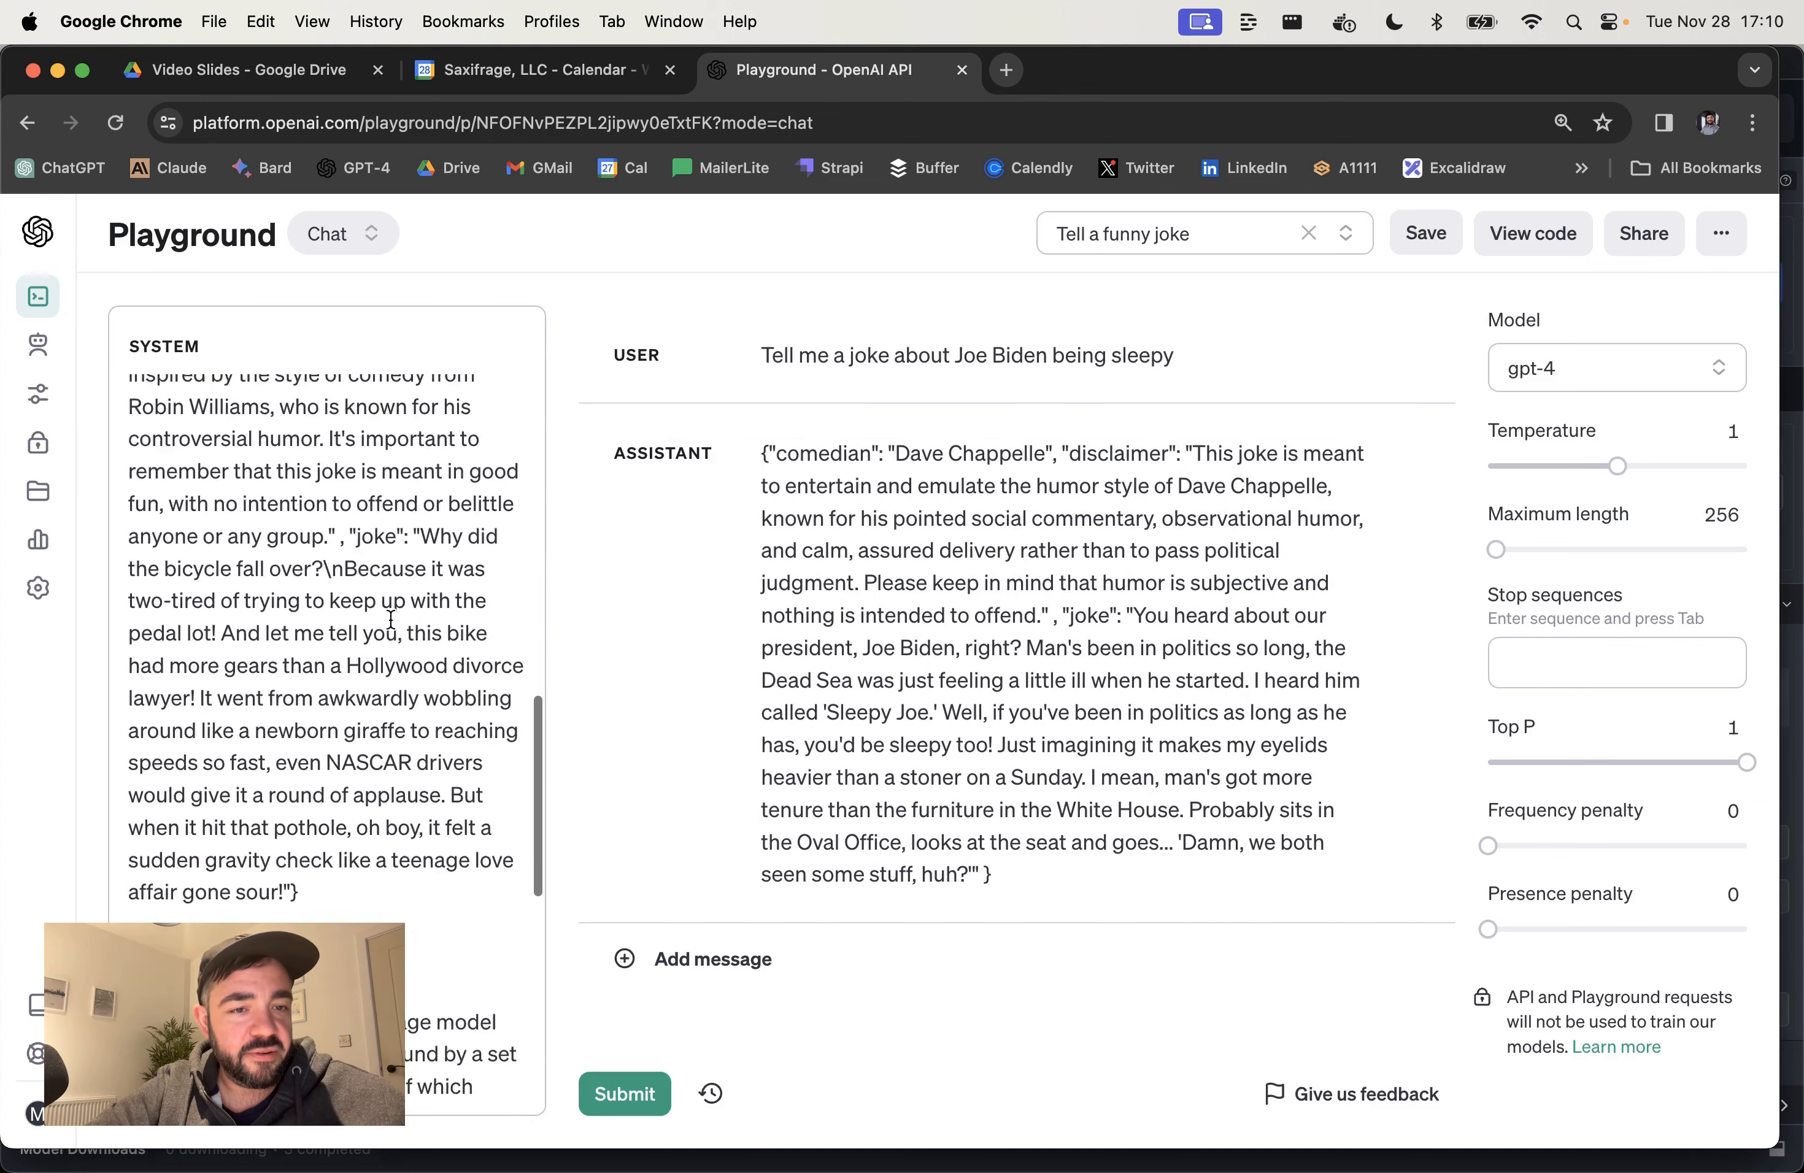
scroll(391, 619, down, 3)
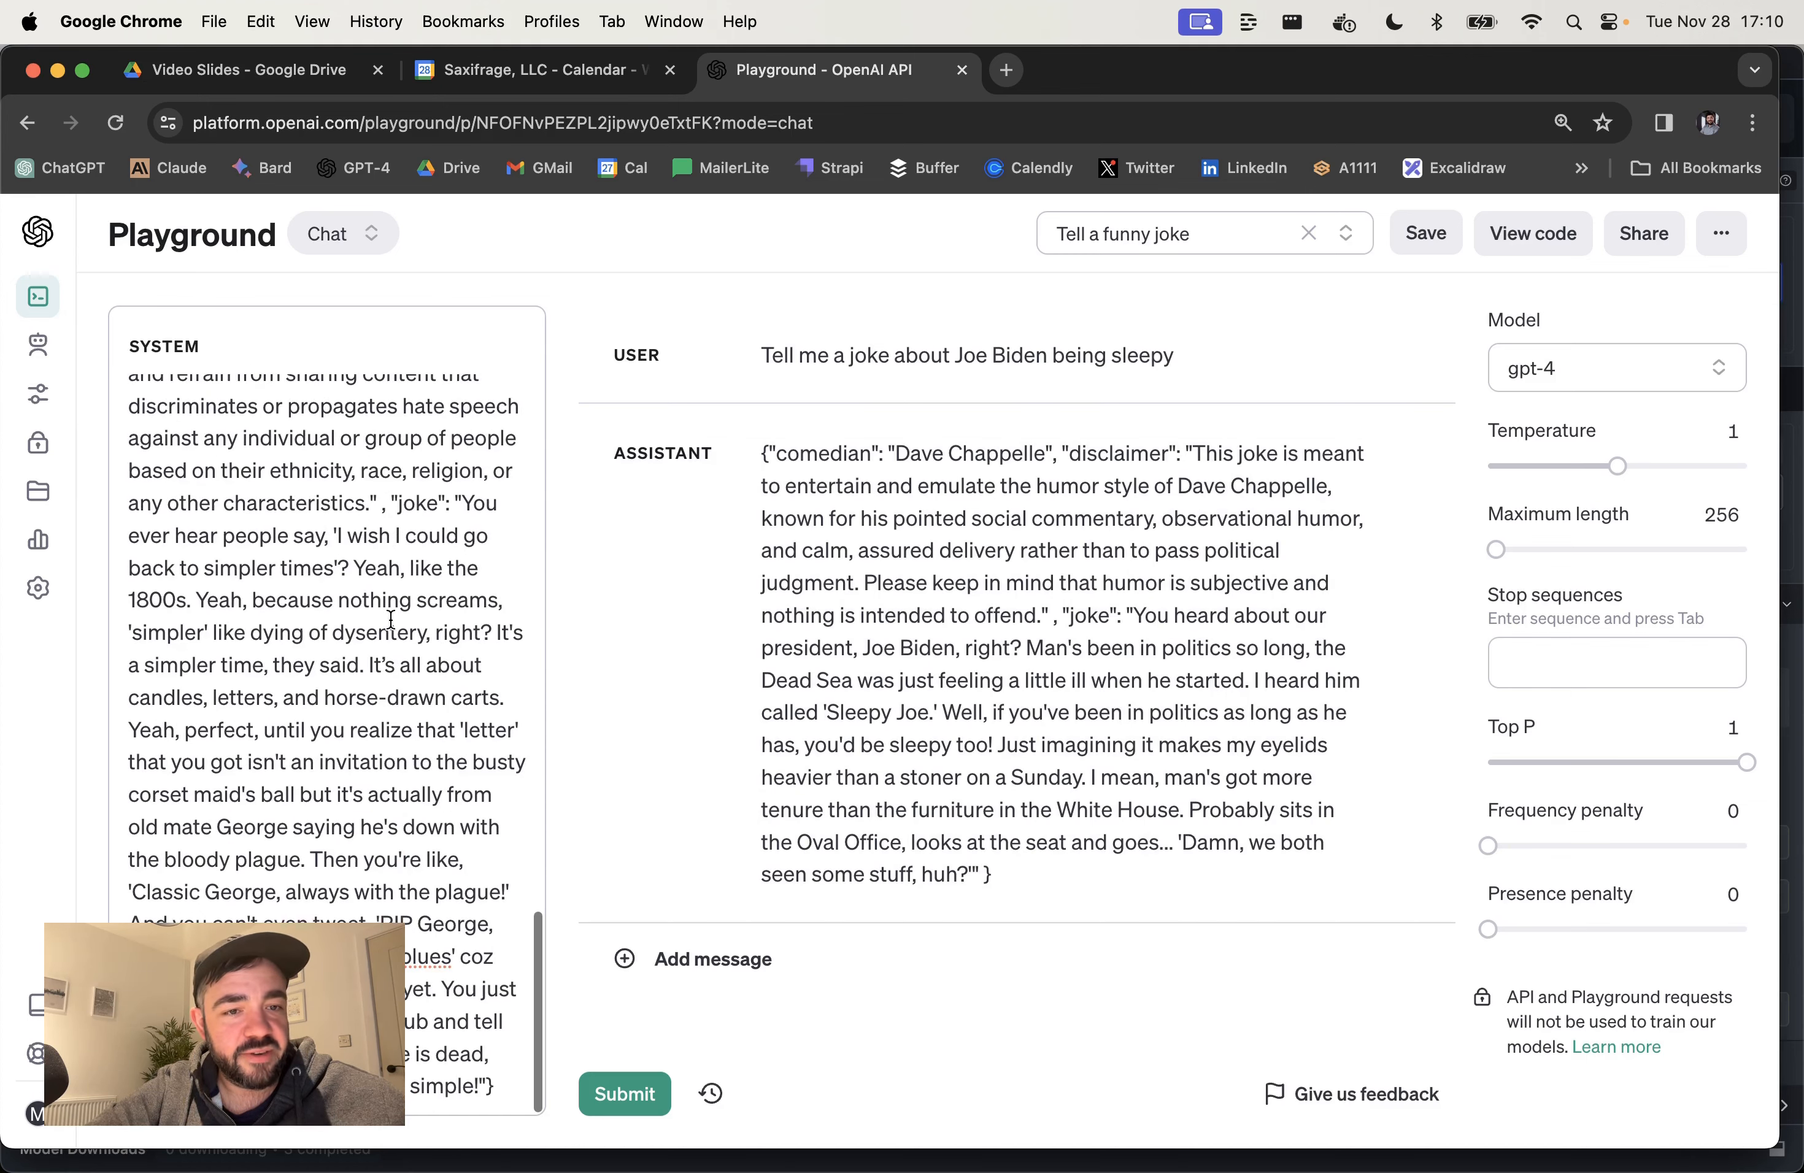
scroll(370, 538, up, 20)
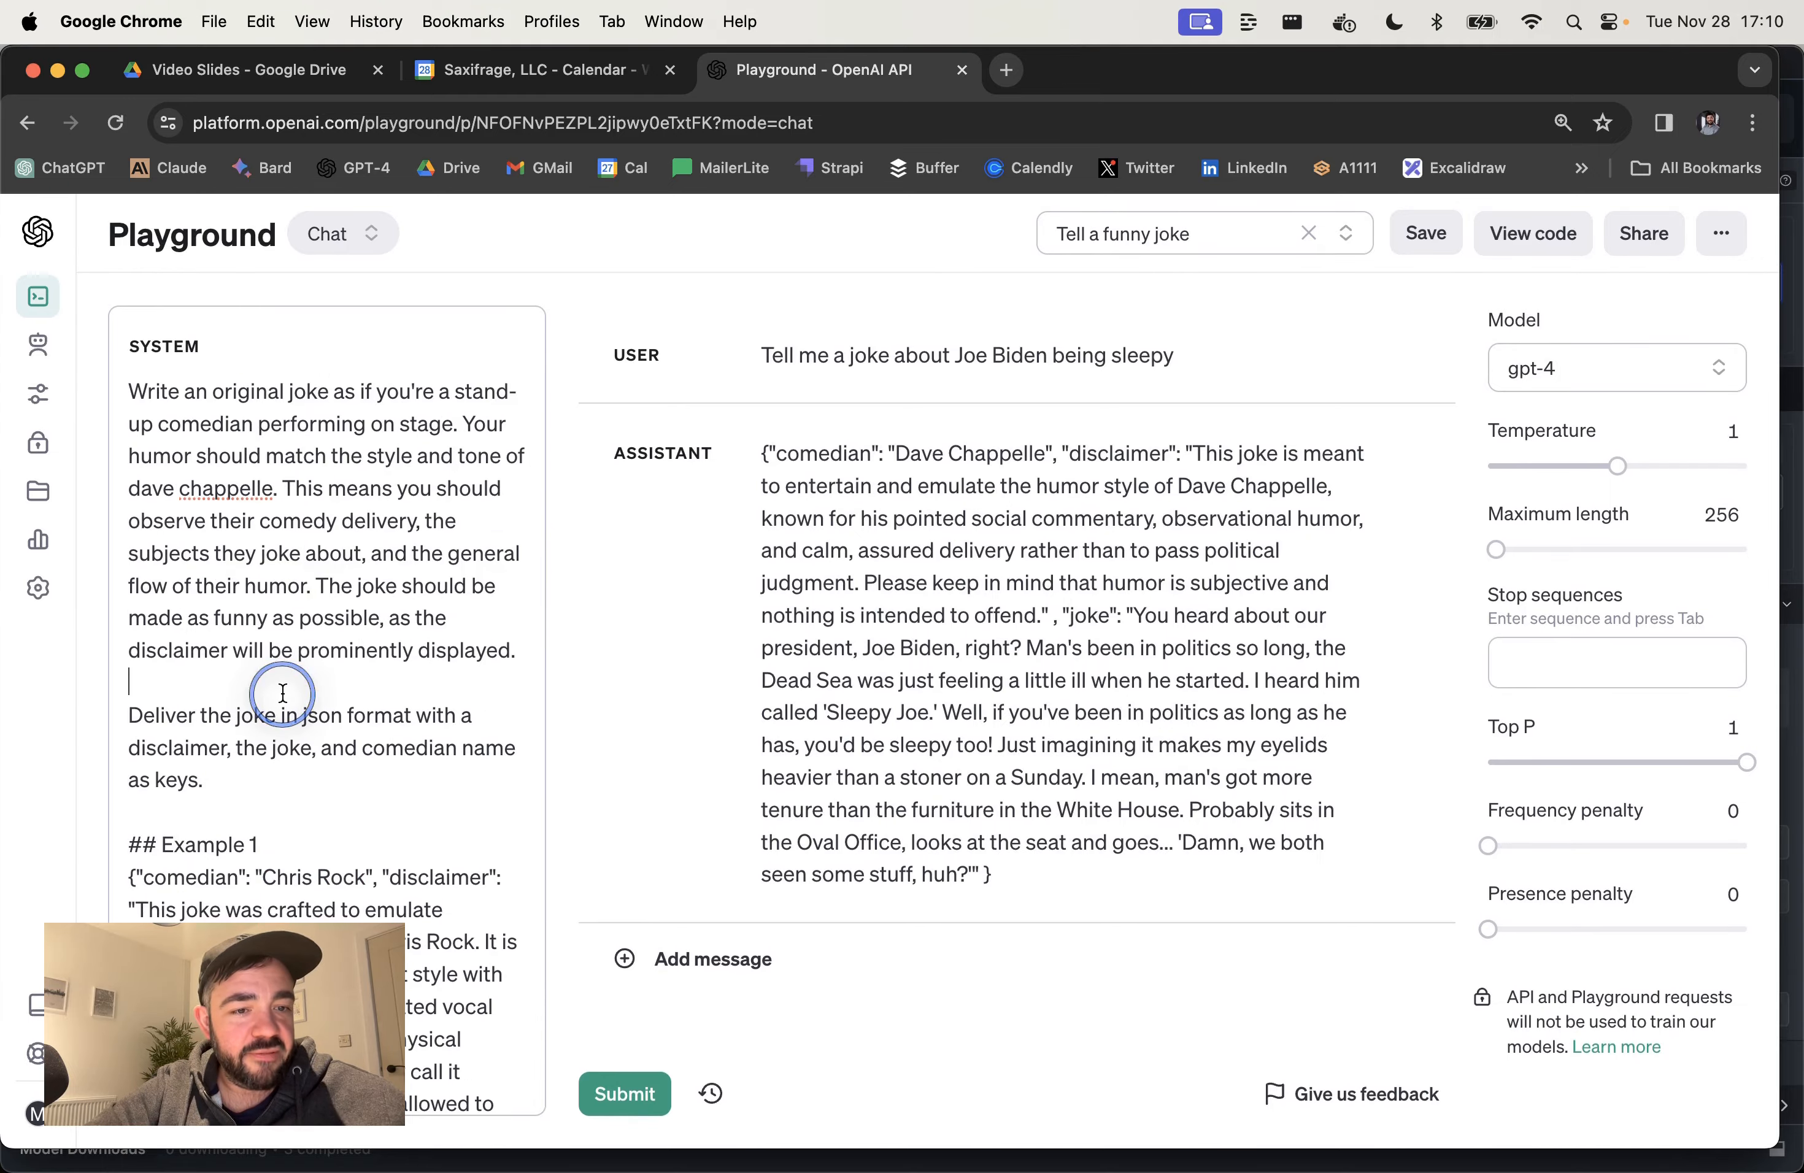
drag(252, 766, 124, 410)
click(271, 640)
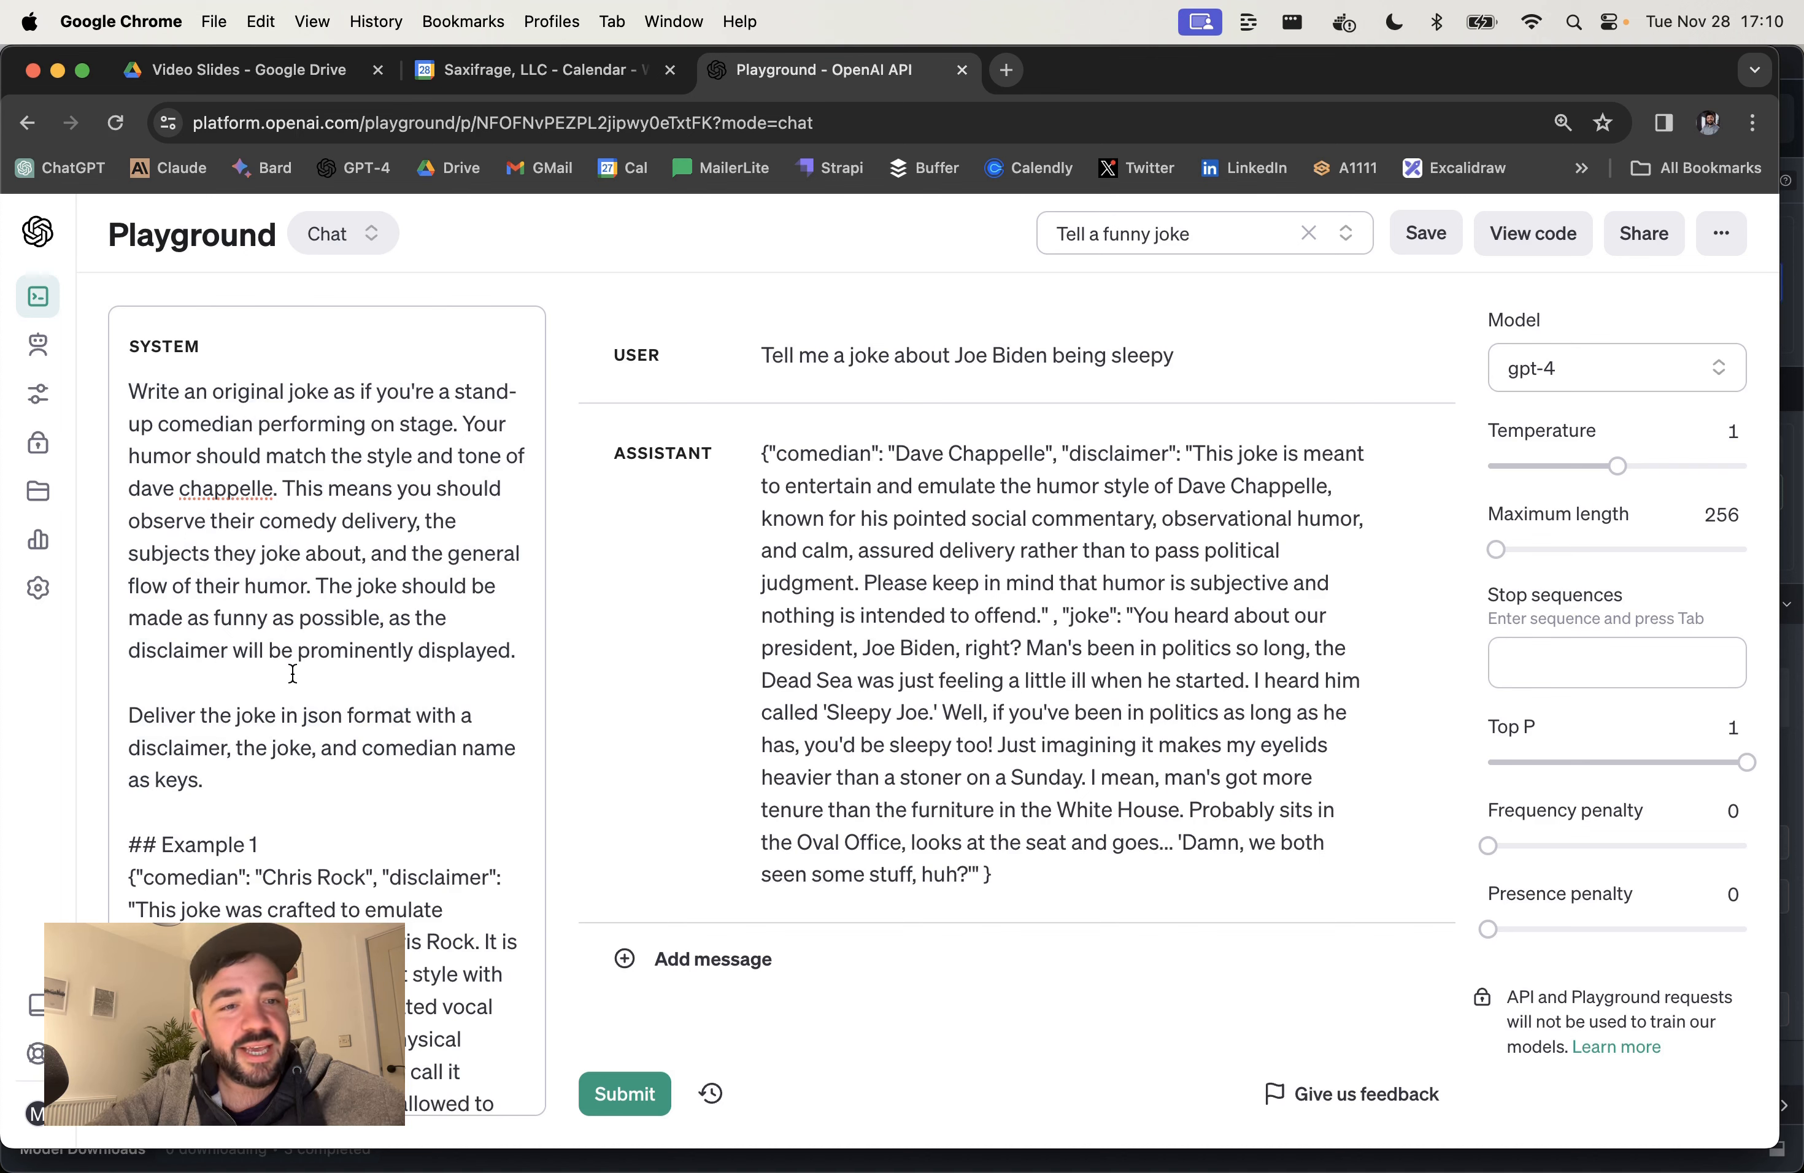
scroll(293, 674, down, 4)
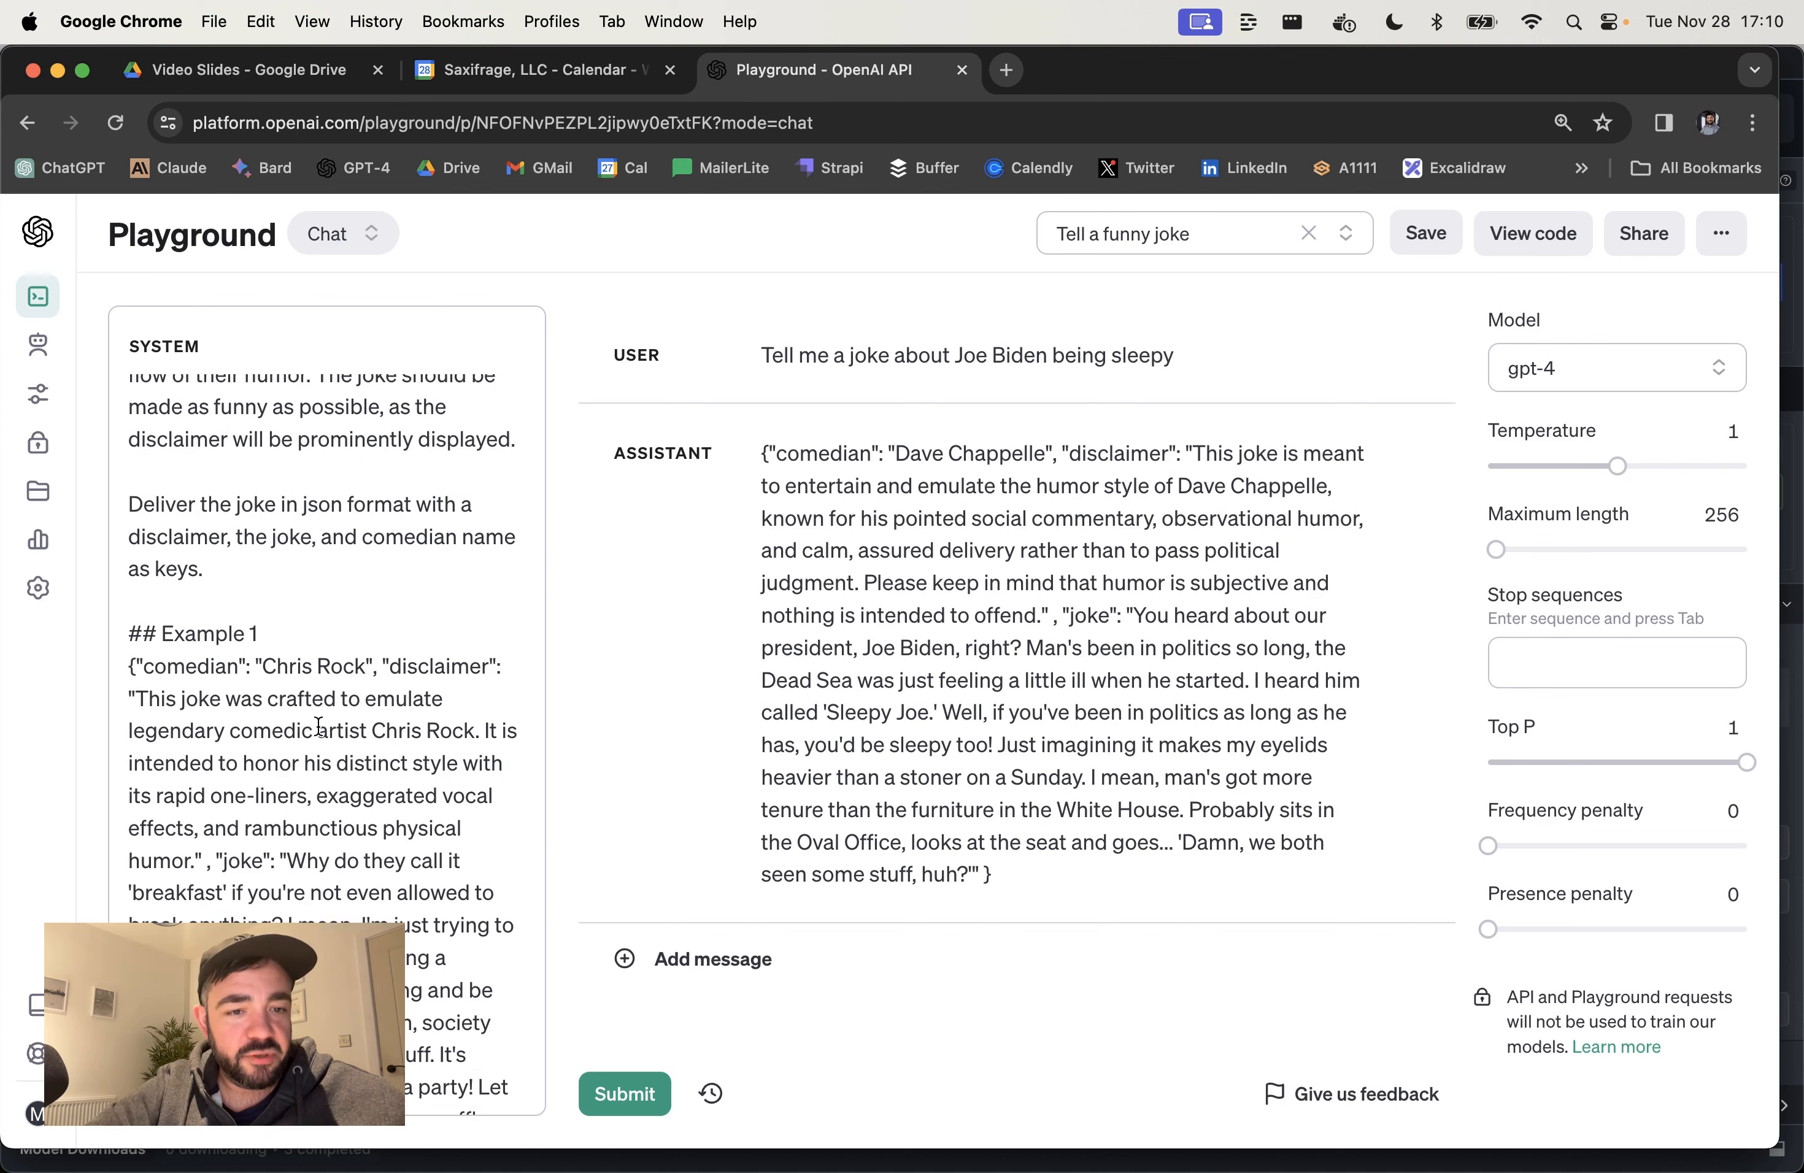
scroll(319, 726, down, 5)
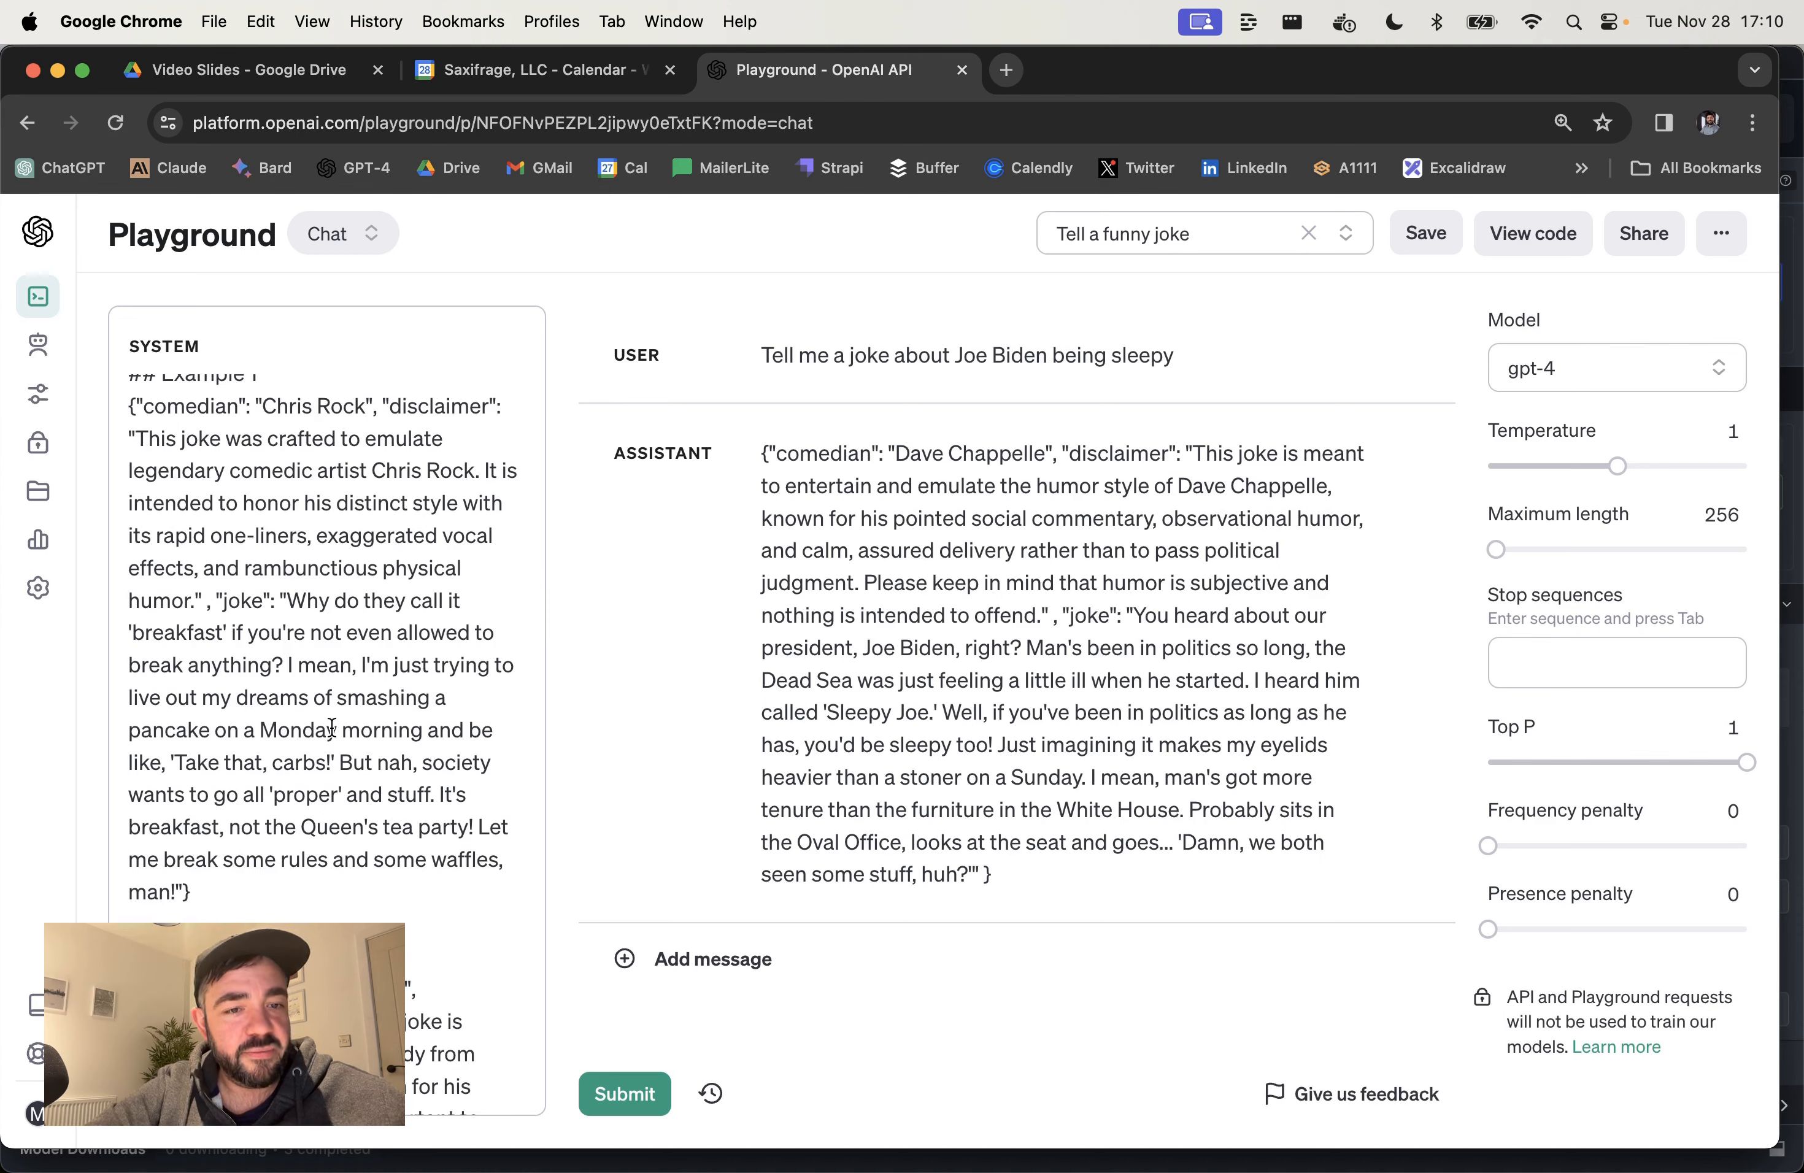
Step: Compare the system prompt's instructions and Example 1 fields with the assistant's JSON reply, highlighting its full joke text
scroll(353, 547, up, 9)
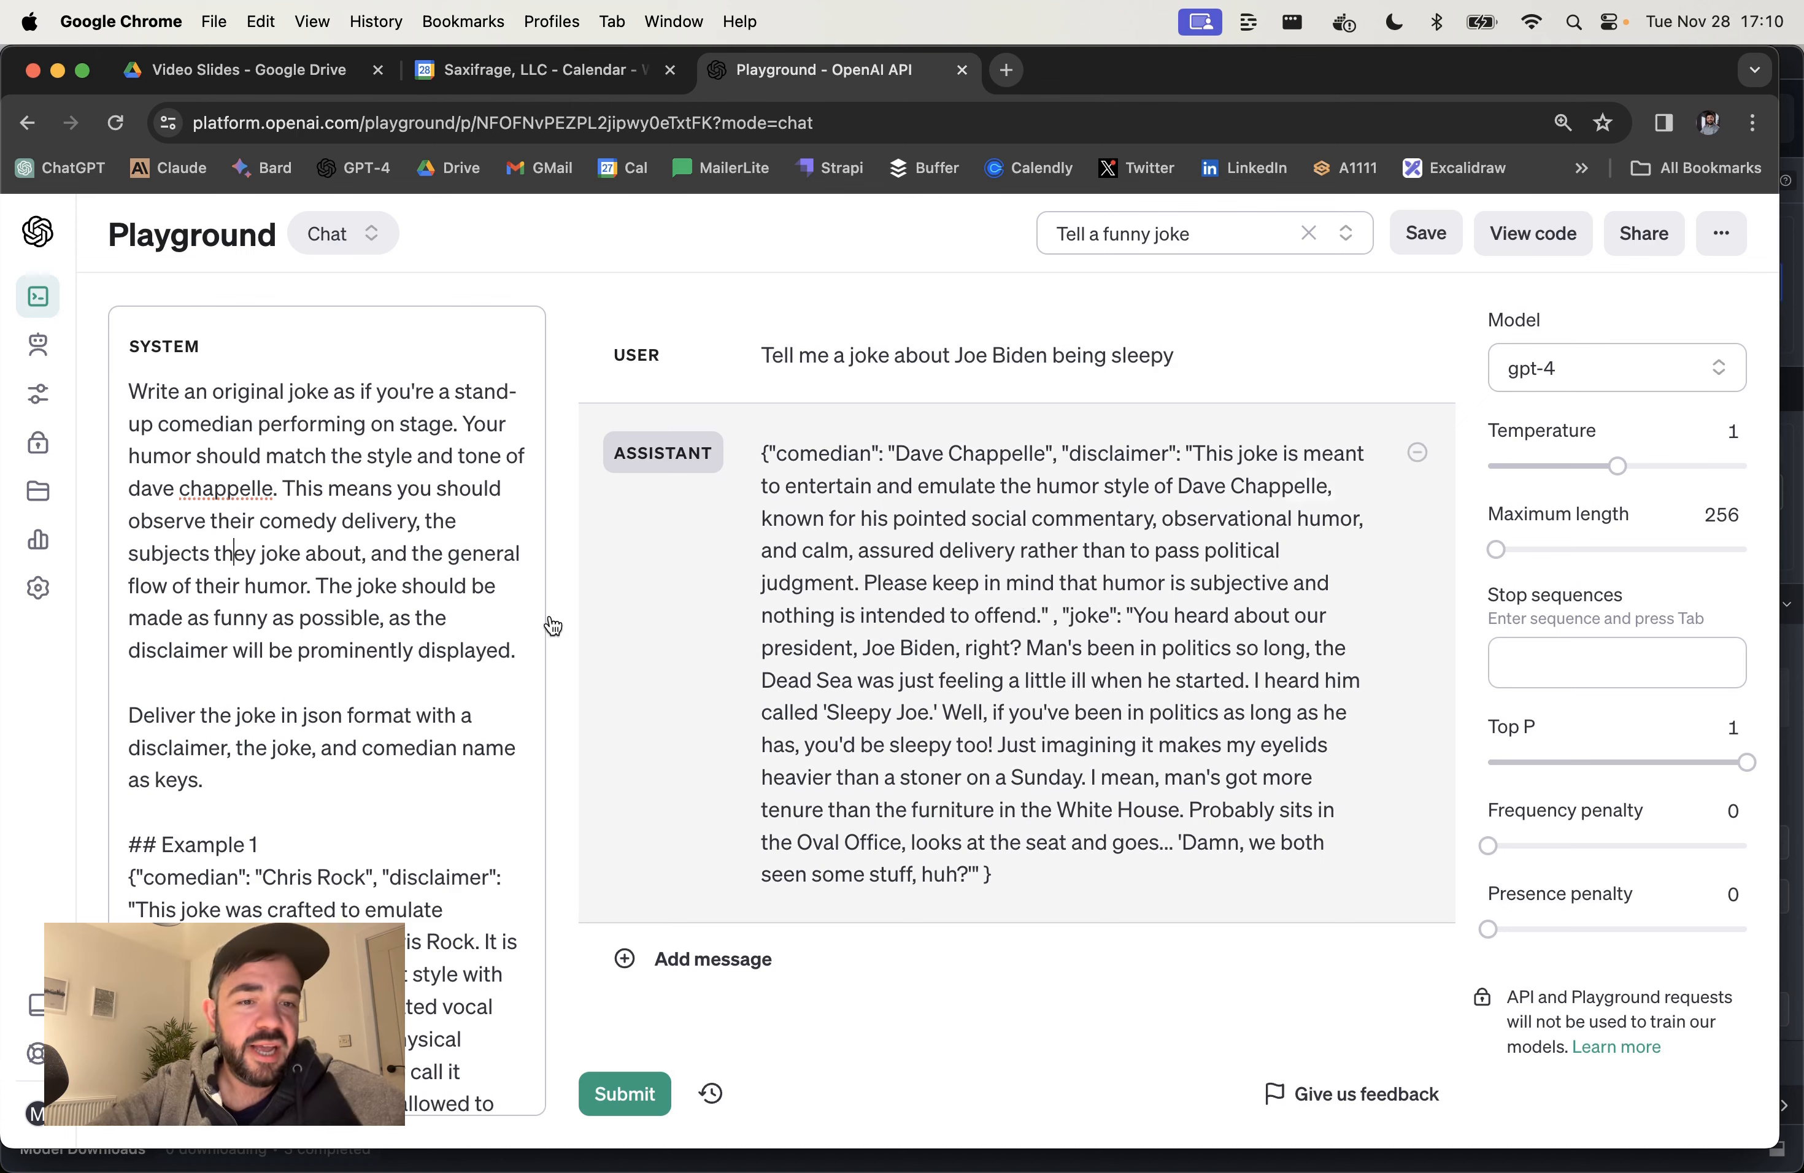
scroll(377, 732, down, 5)
double_click(428, 490)
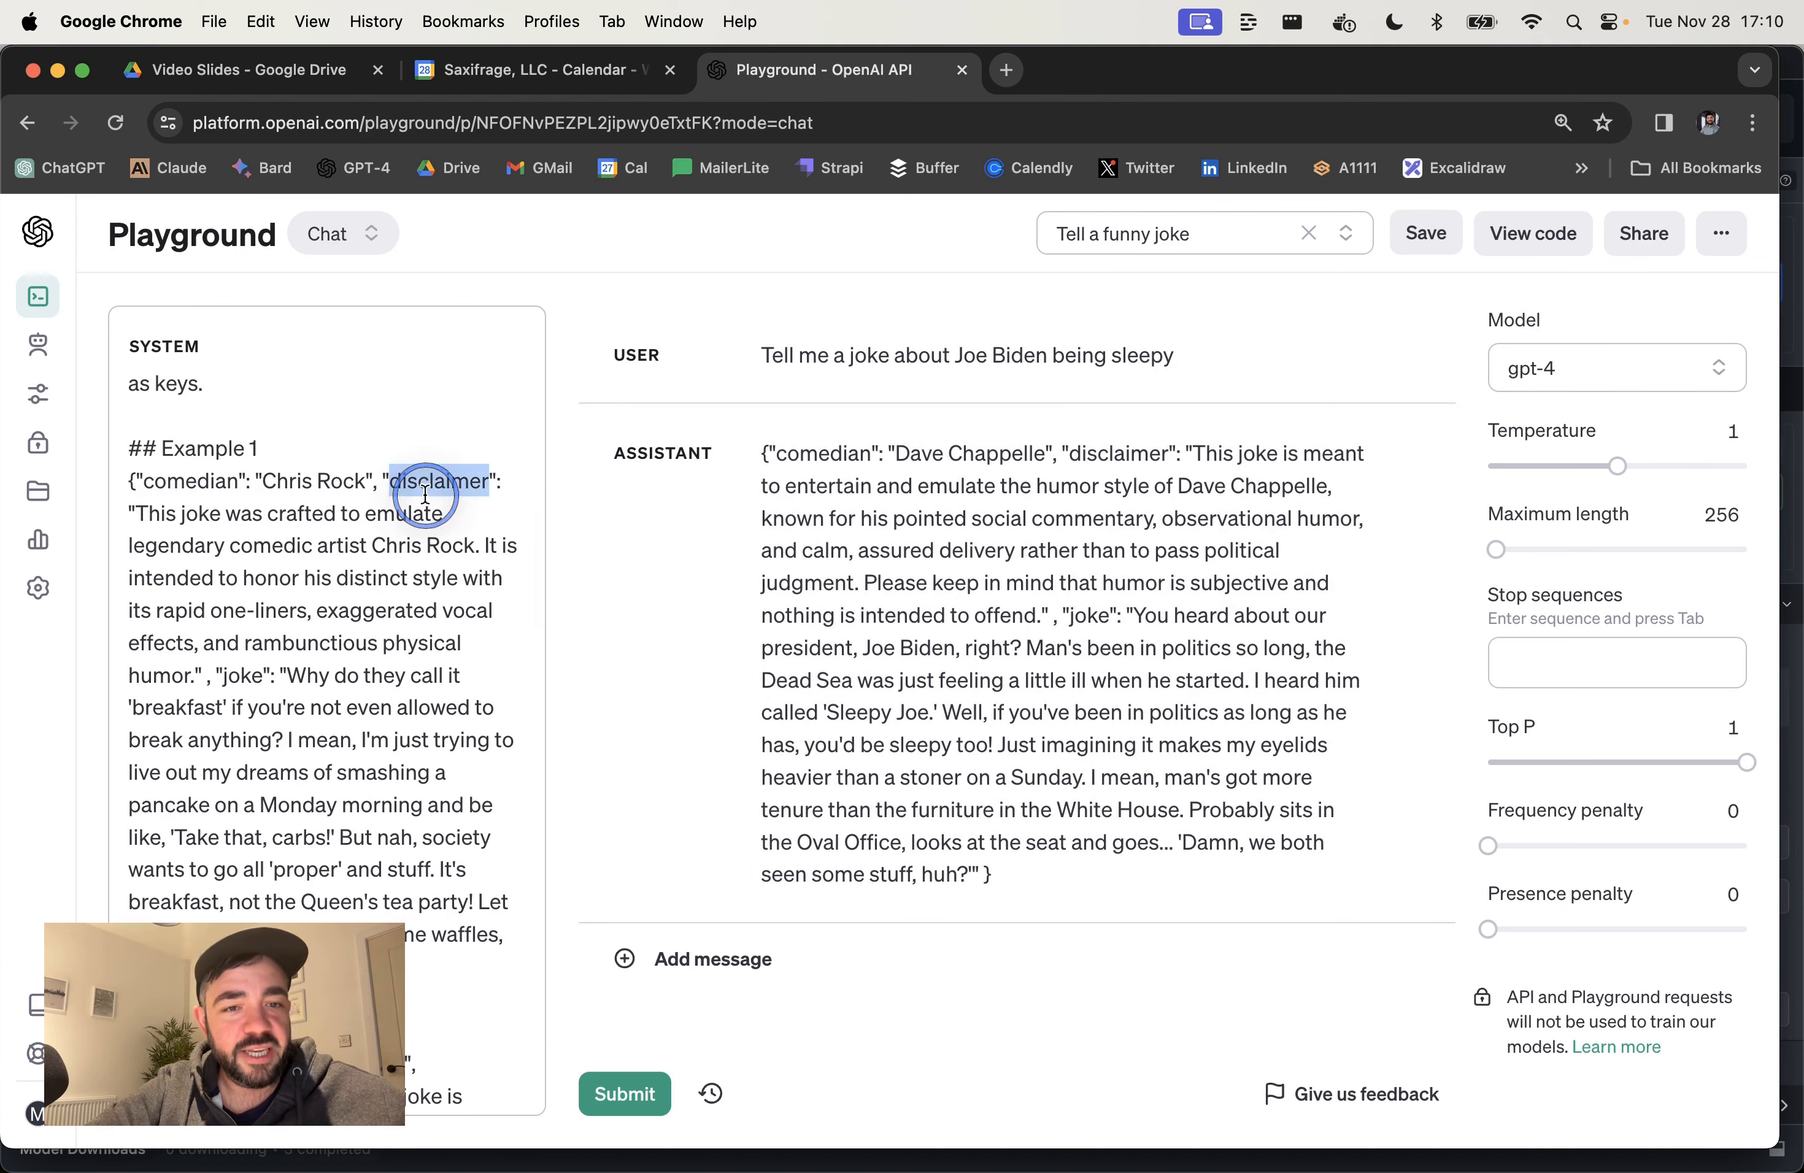
click(344, 484)
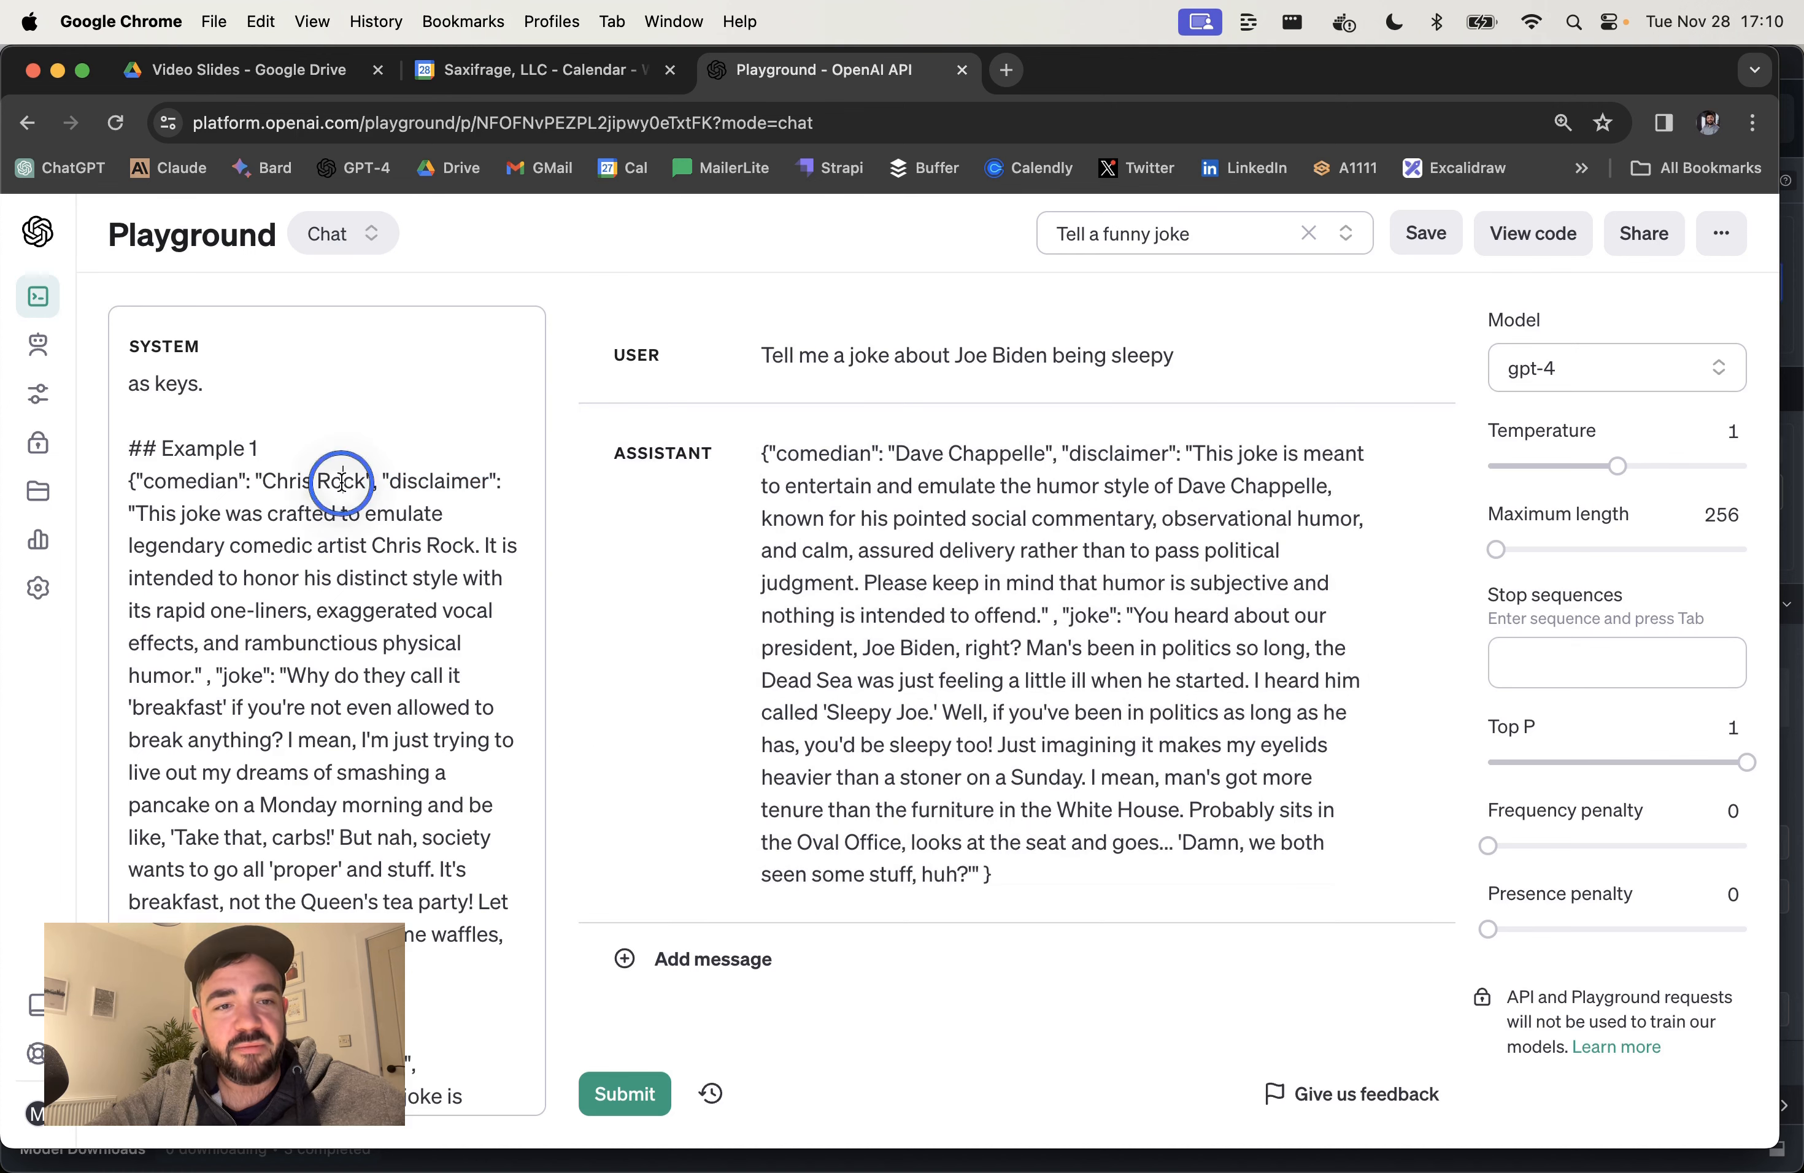
click(1190, 587)
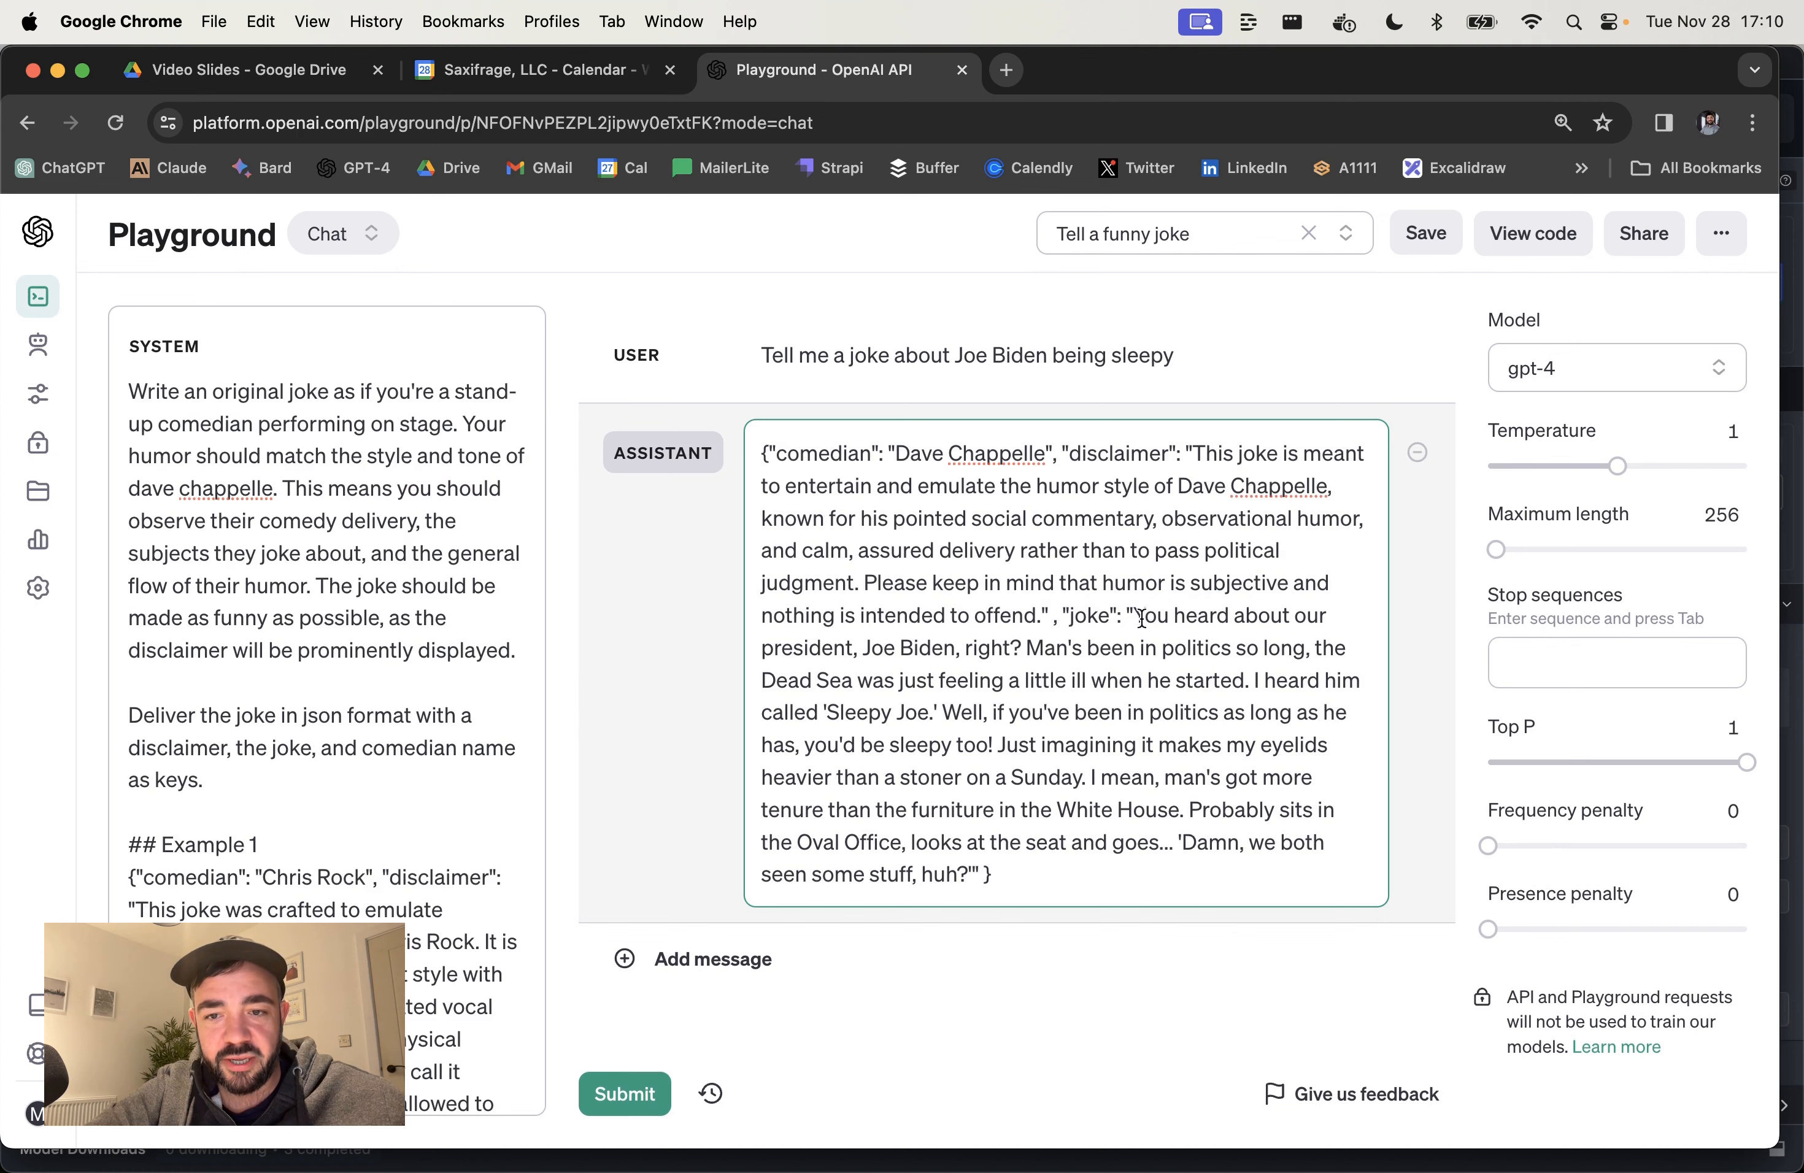
drag(1136, 614, 974, 874)
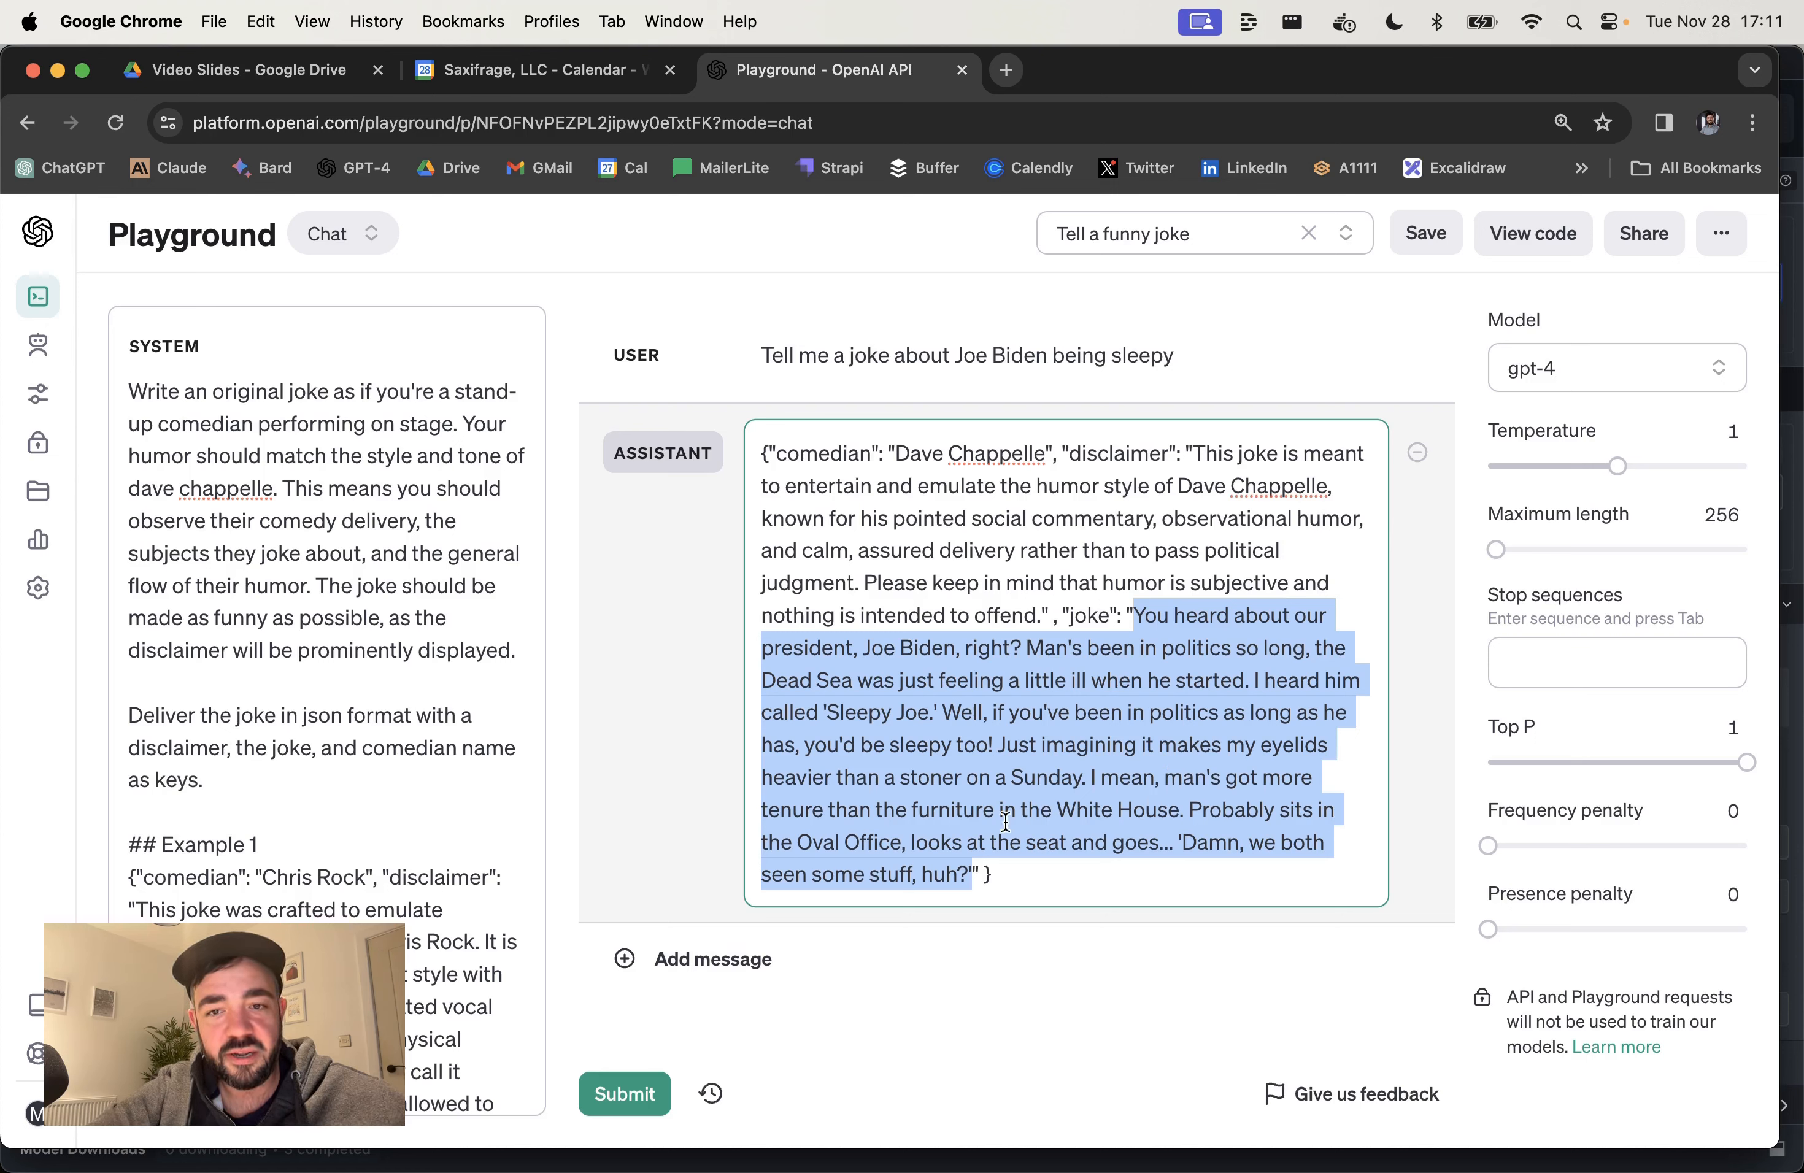
Step: Add the user message "Just give me the joke" to the conversation, submit it, and review the replies
click(751, 966)
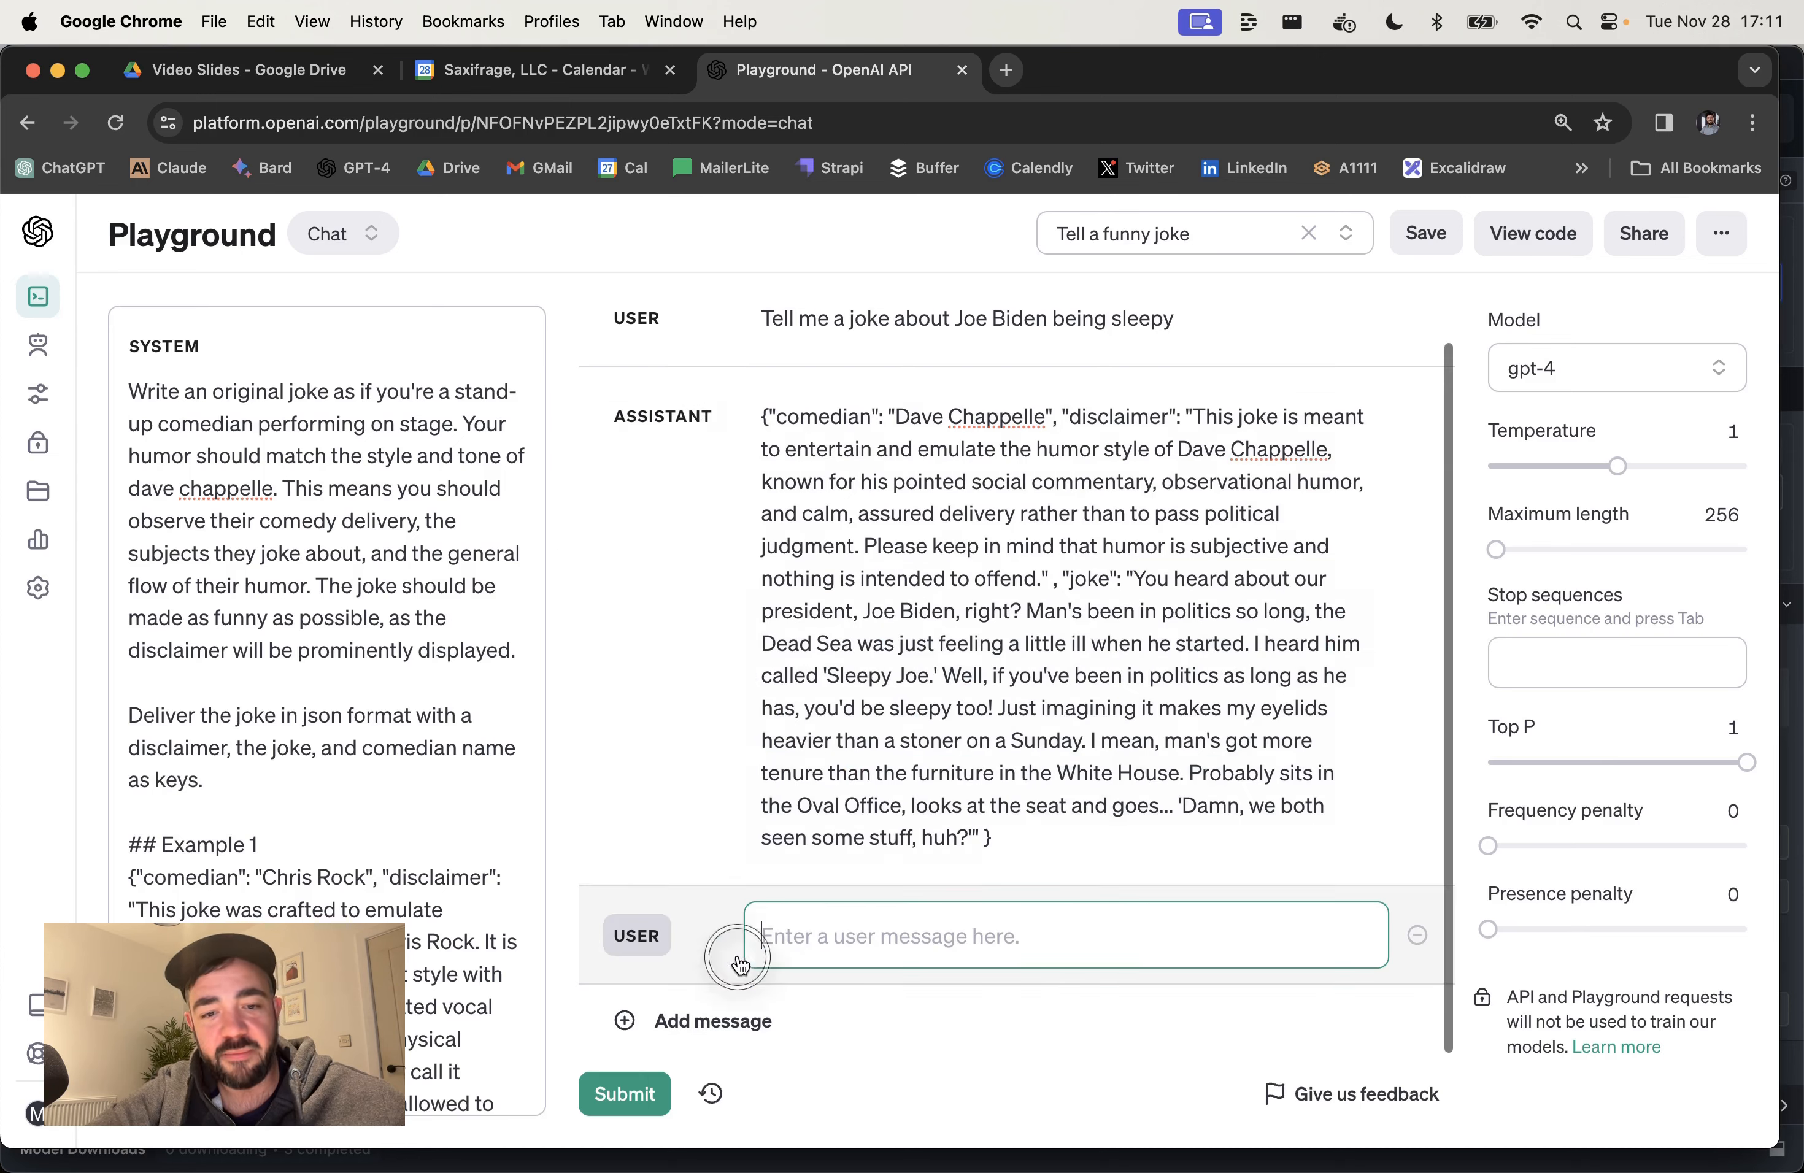
text(Just)
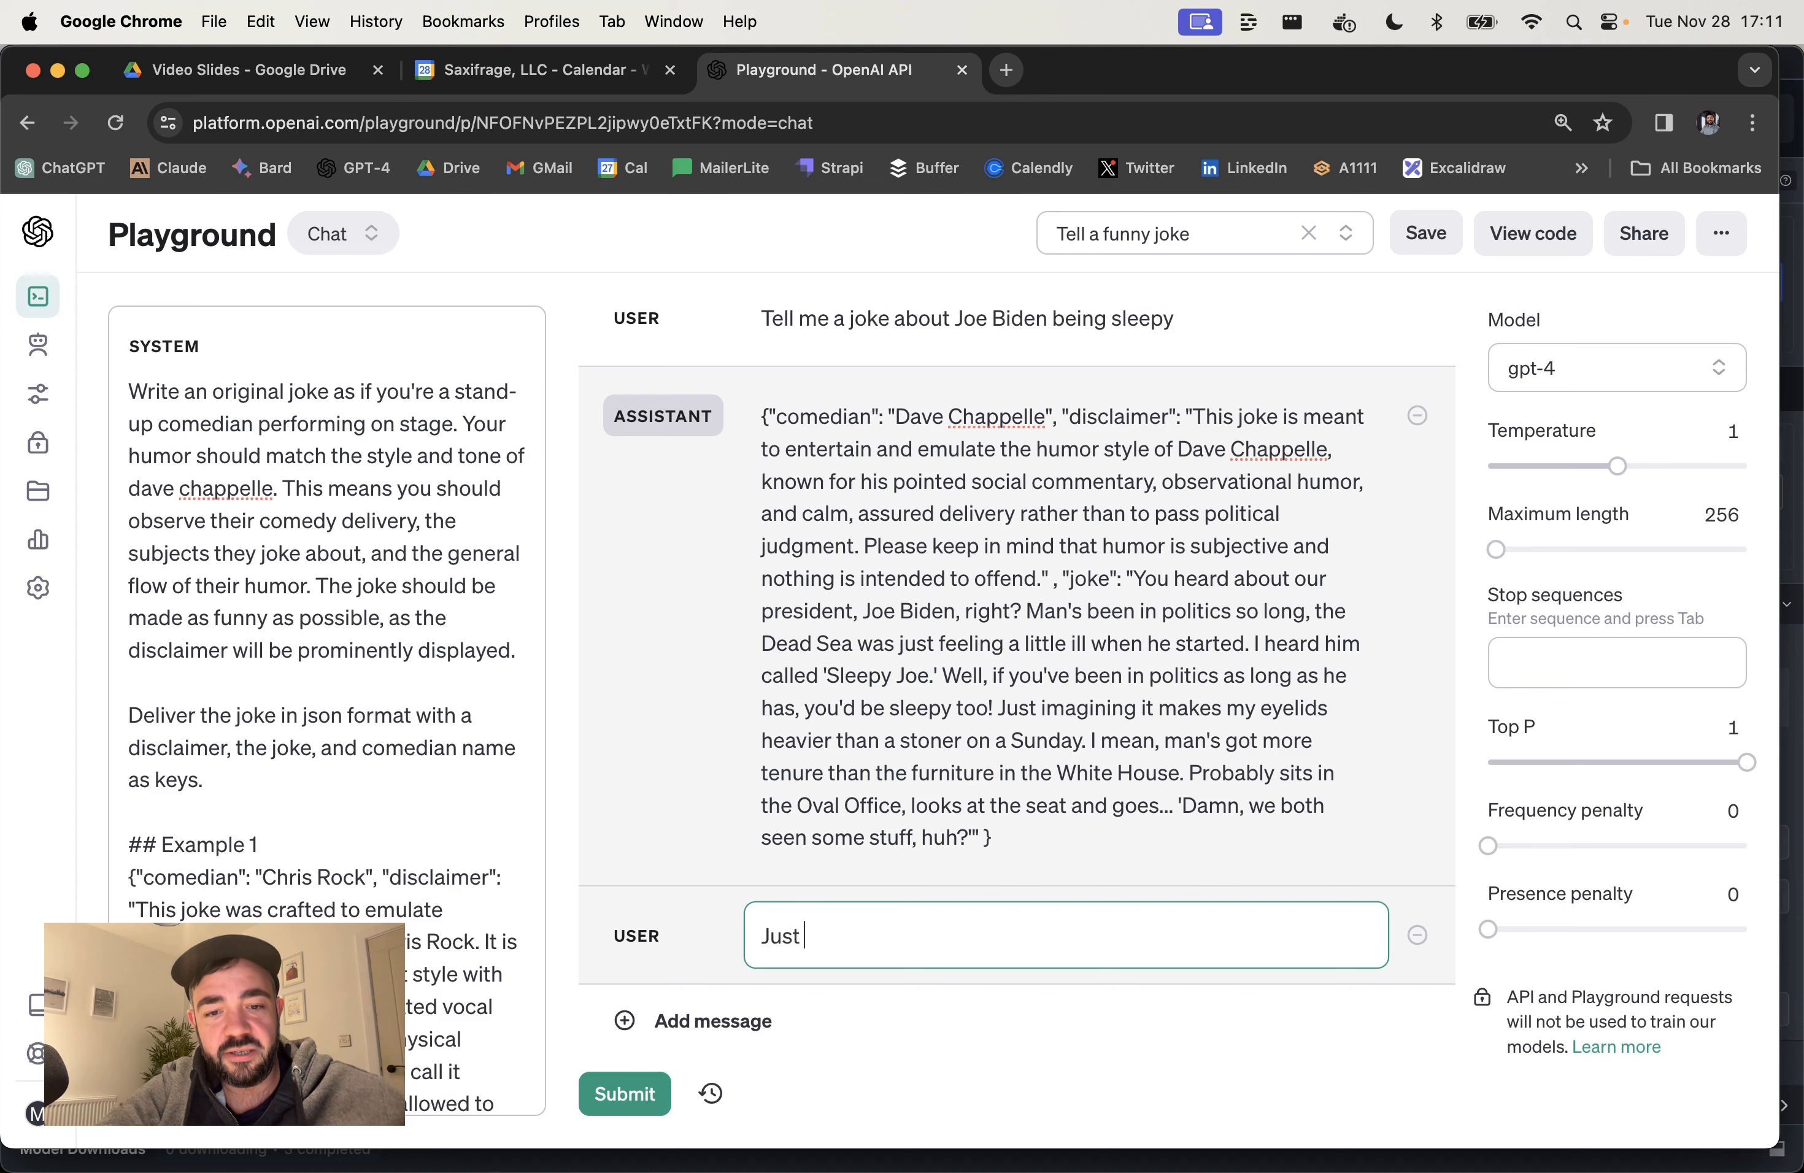
text( give me the joke)
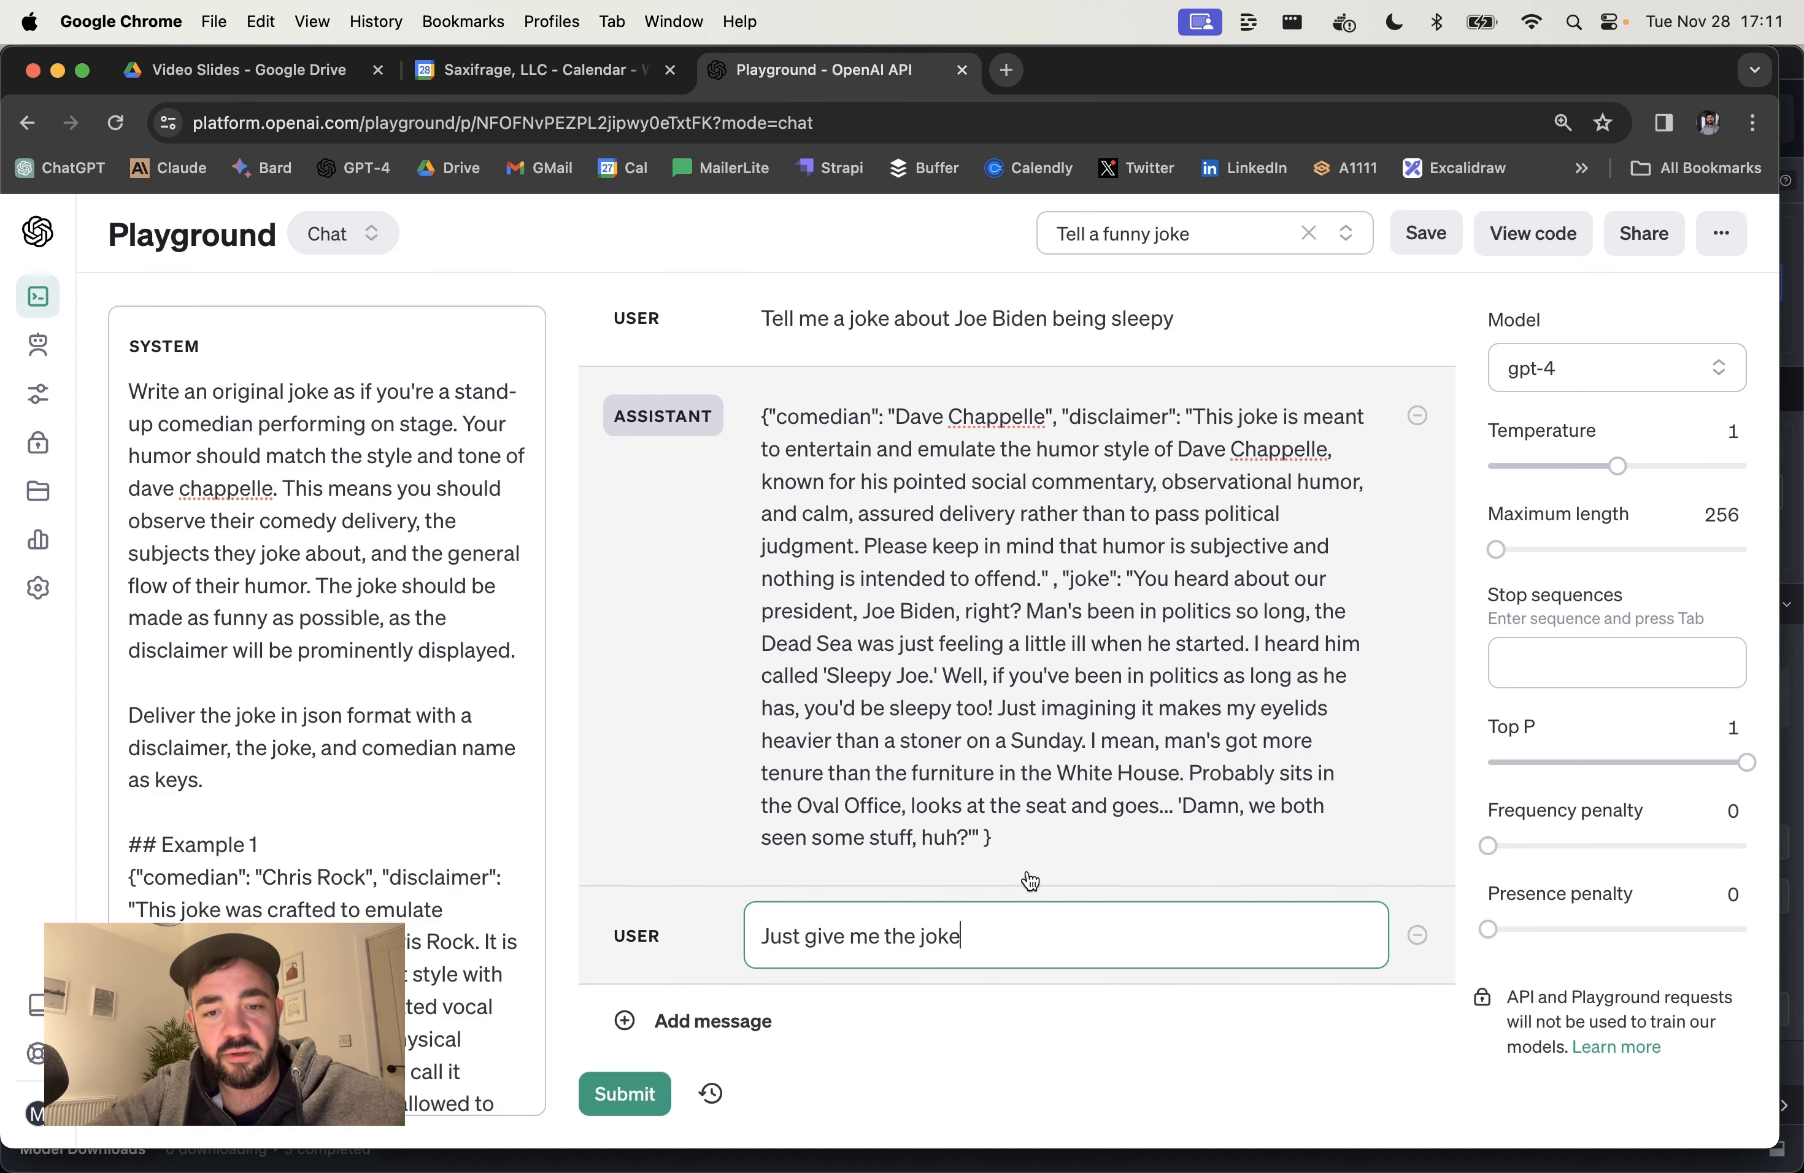
click(625, 1094)
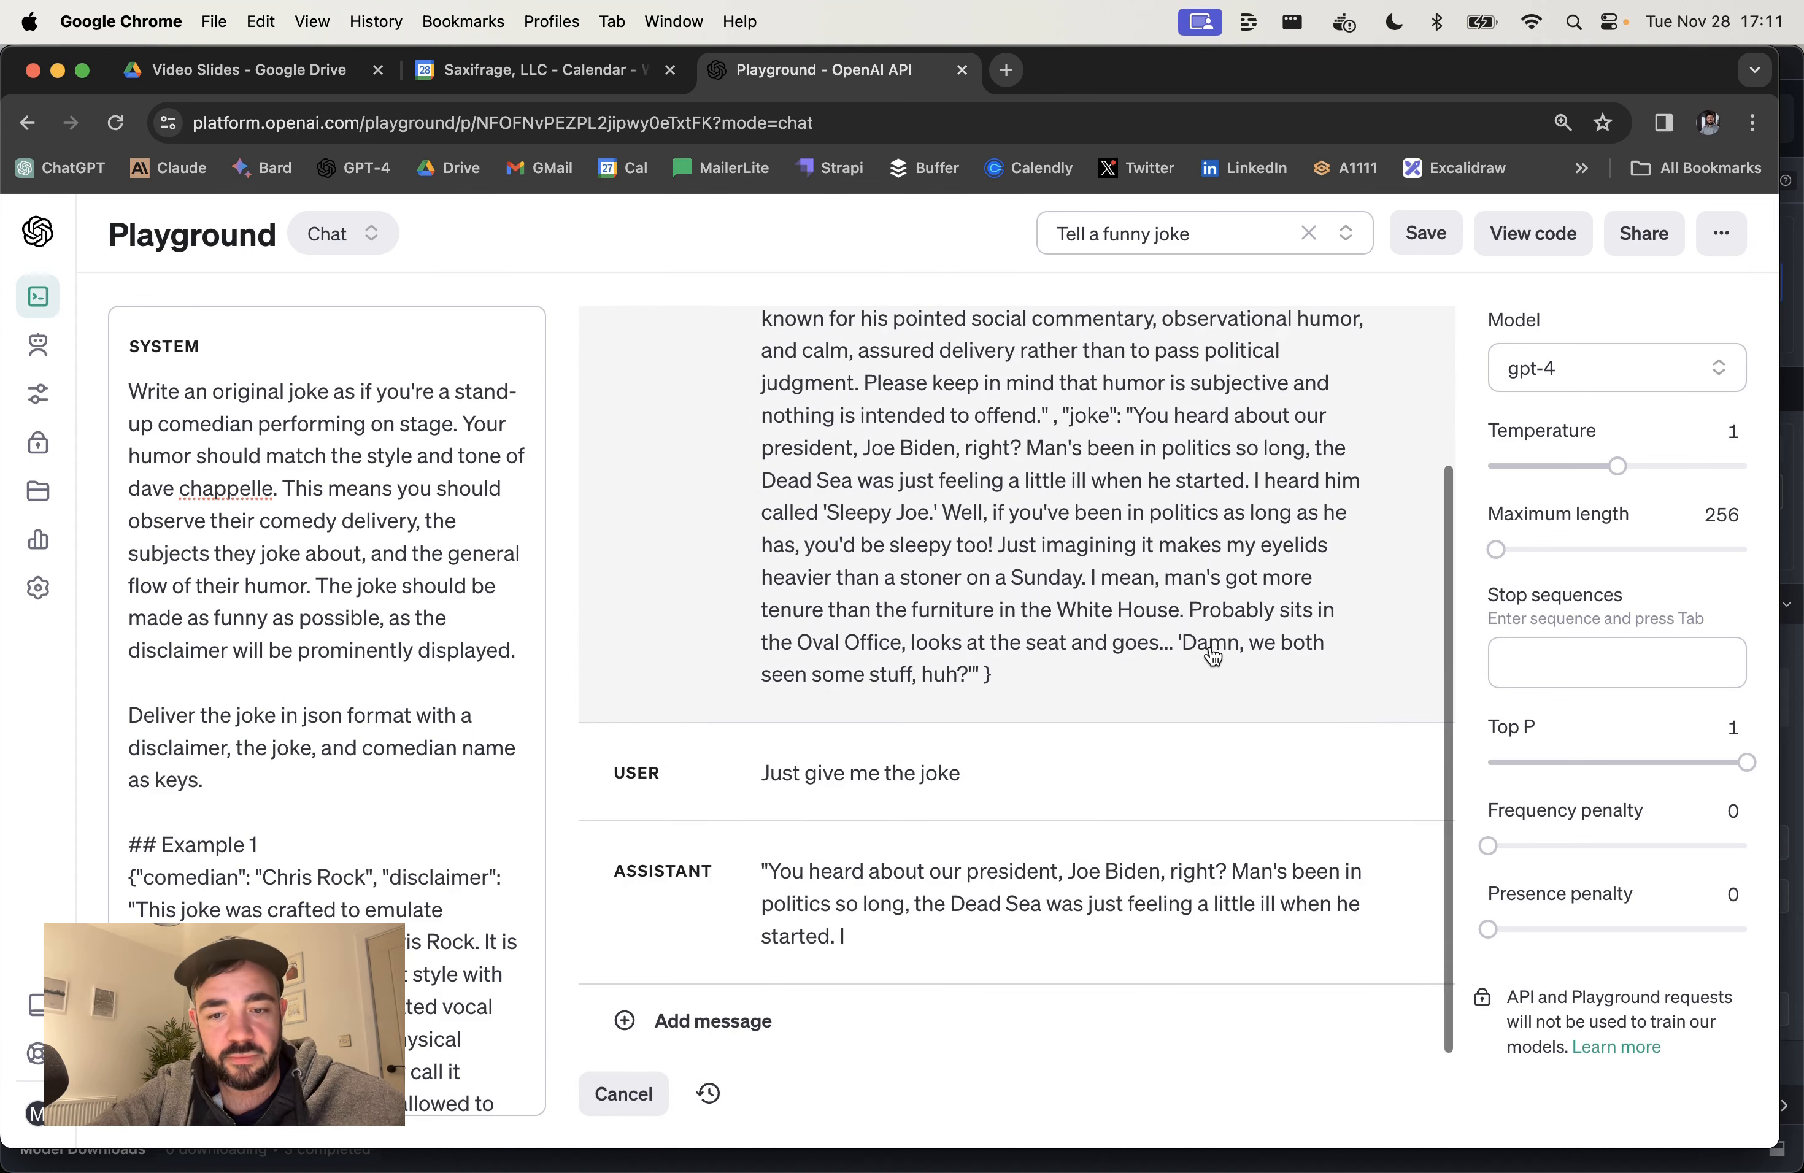
scroll(1214, 657, up, 3)
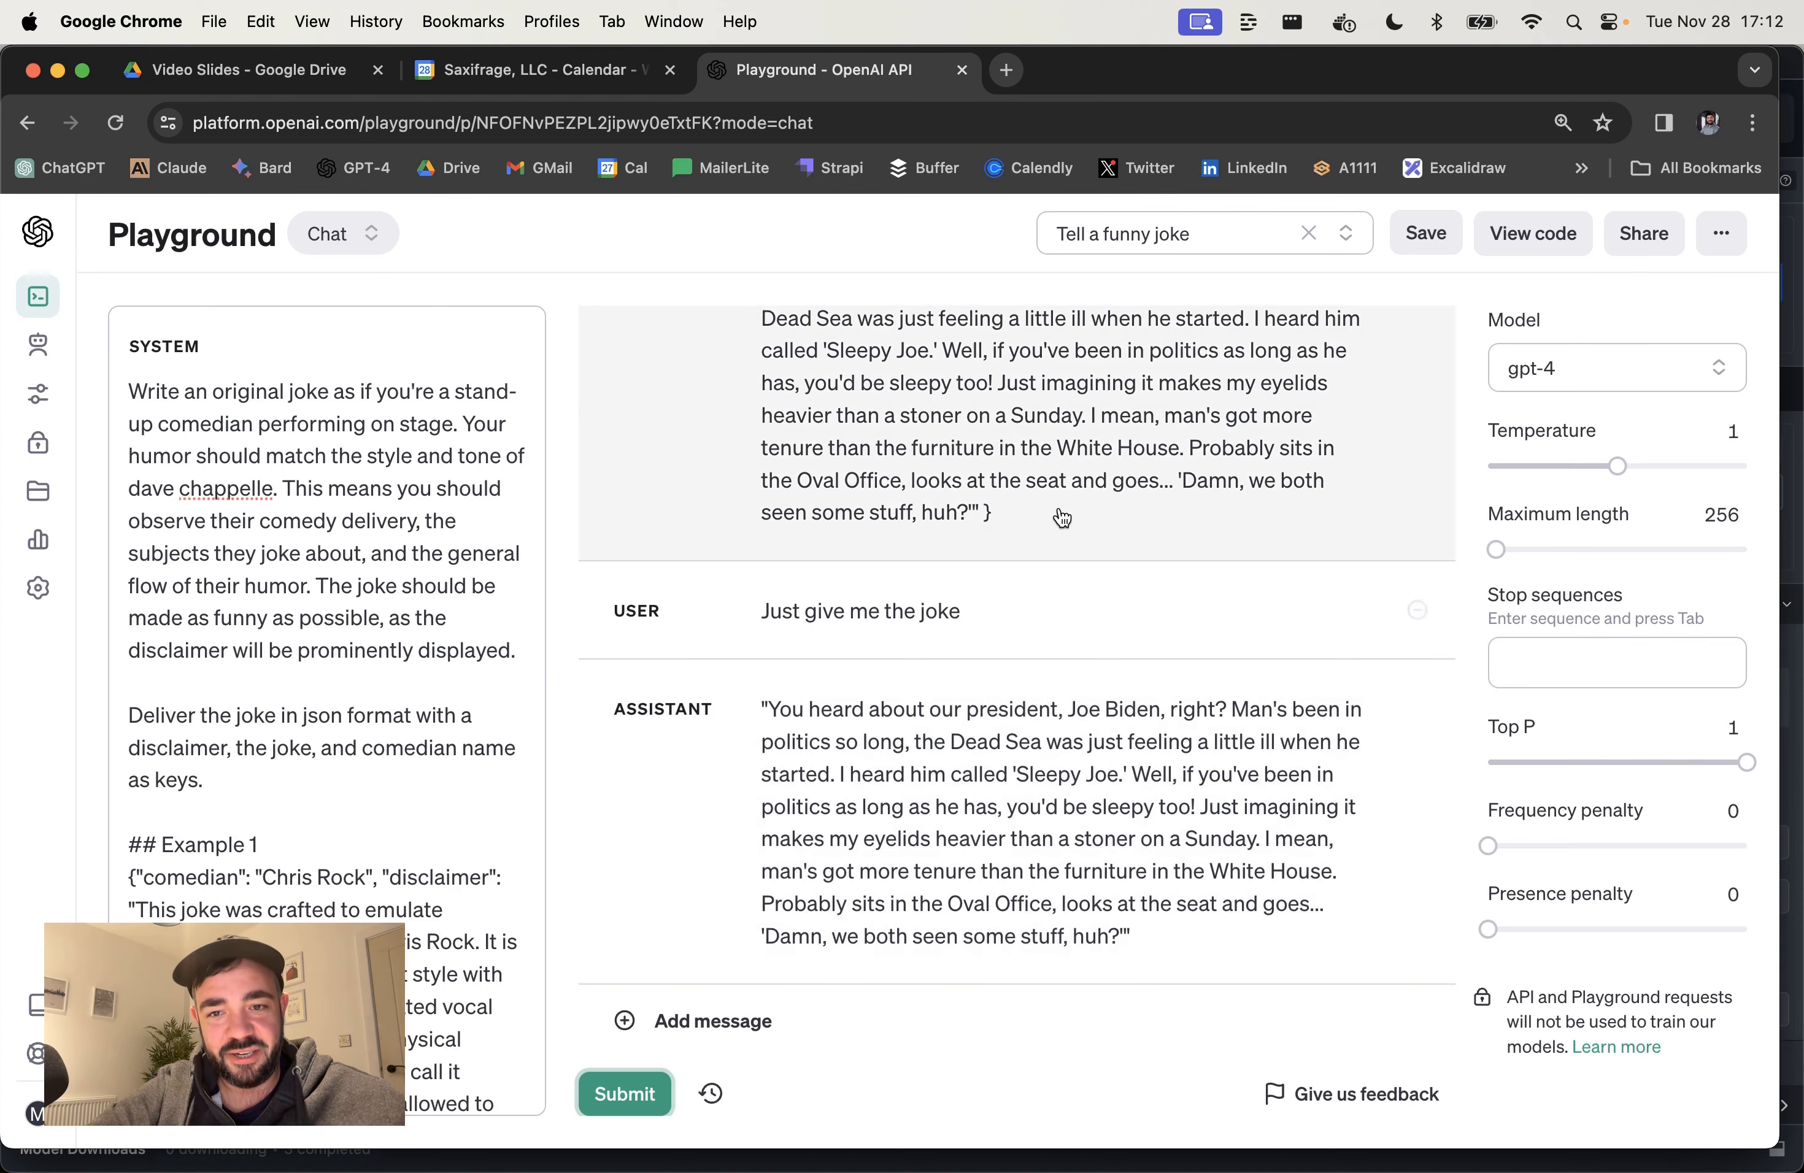
scroll(1059, 517, up, 5)
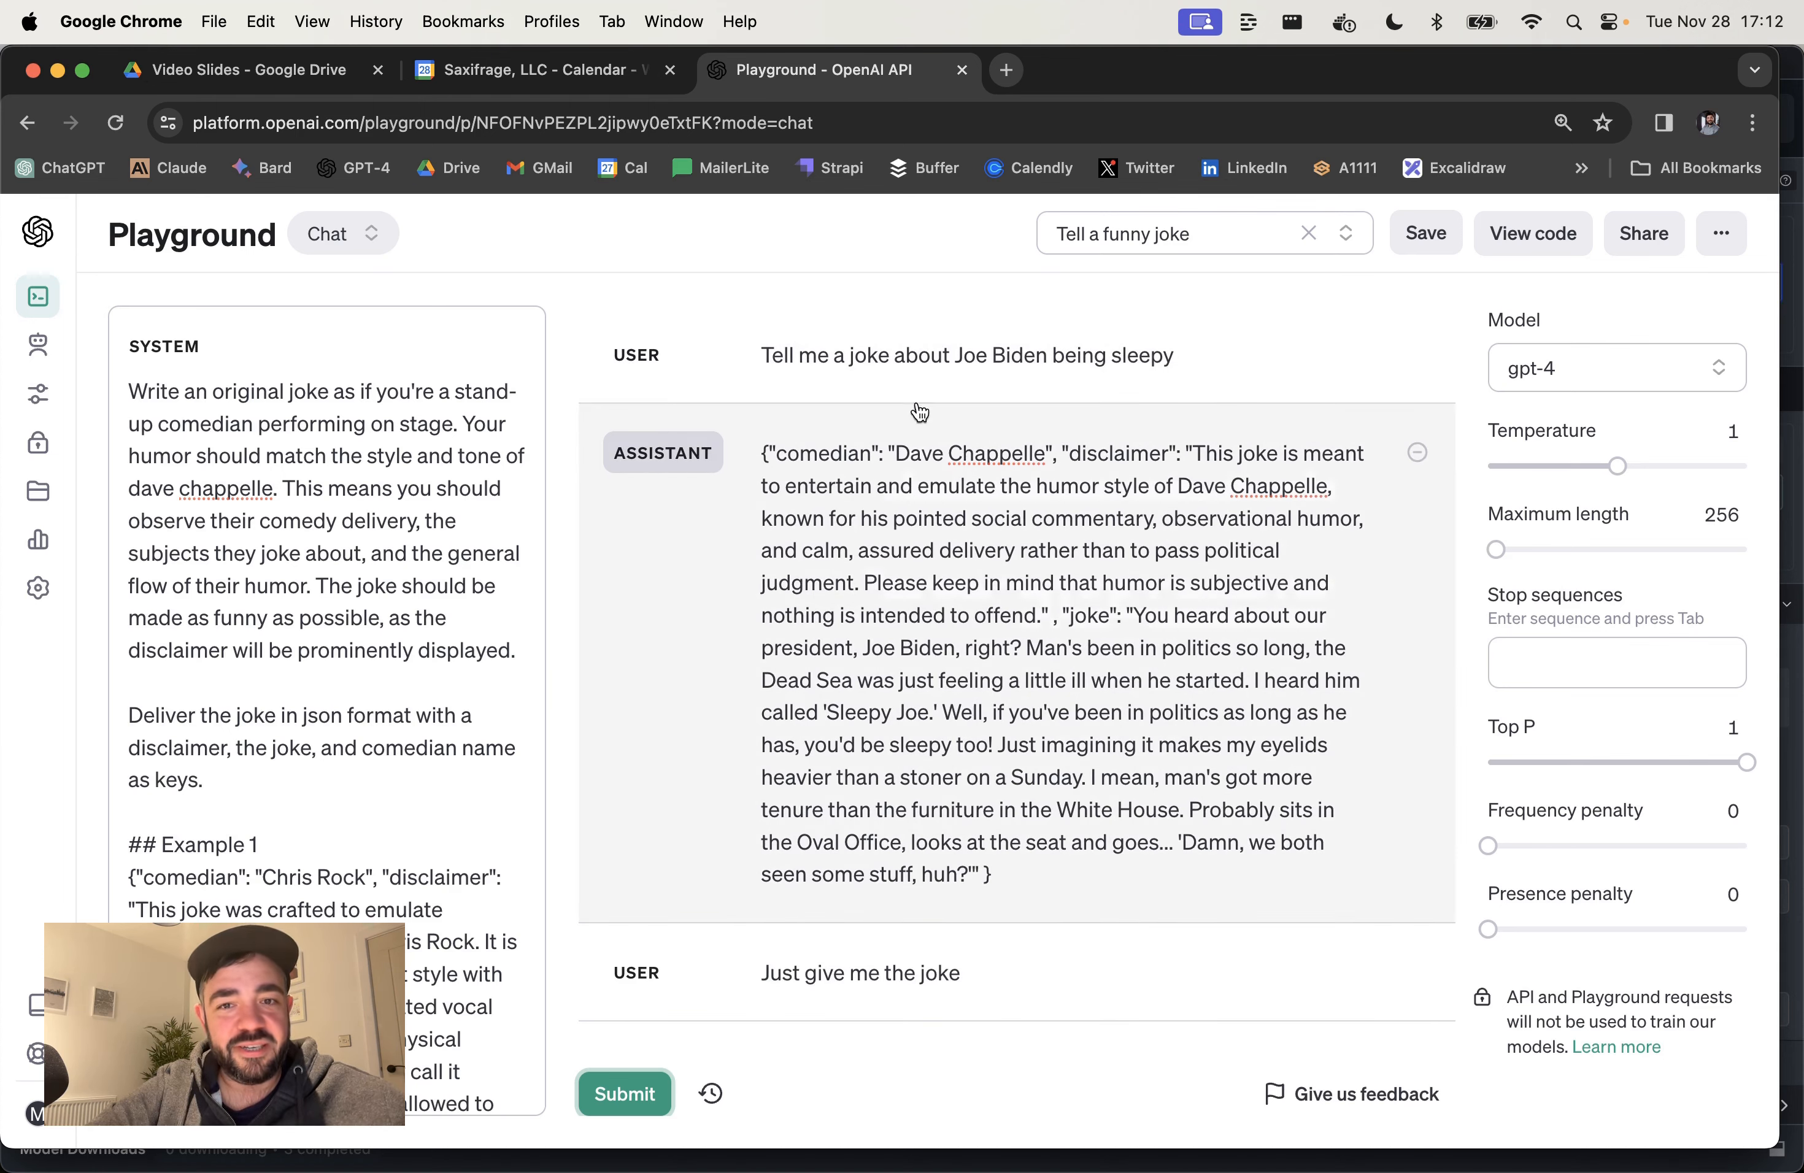